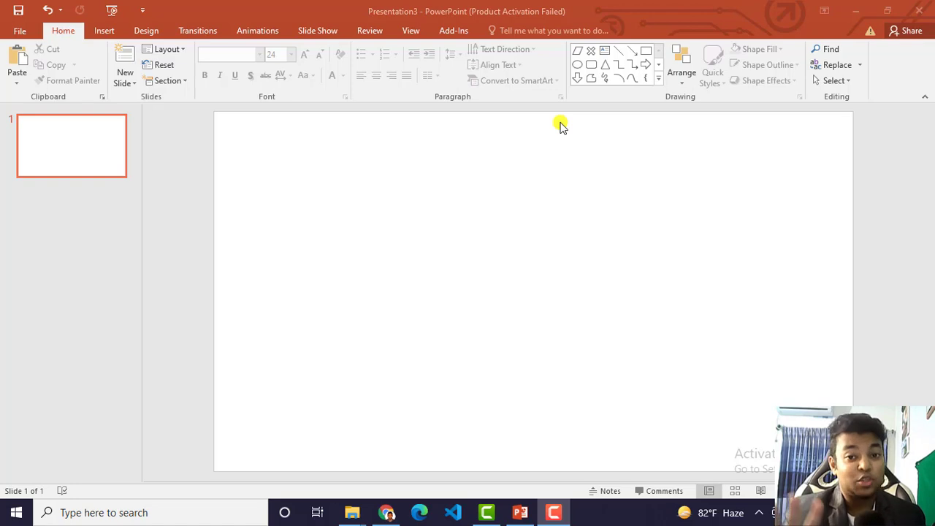
- Add a text box reading '1024 * 600 px' near the slide's upper middle
click(104, 30)
click(529, 65)
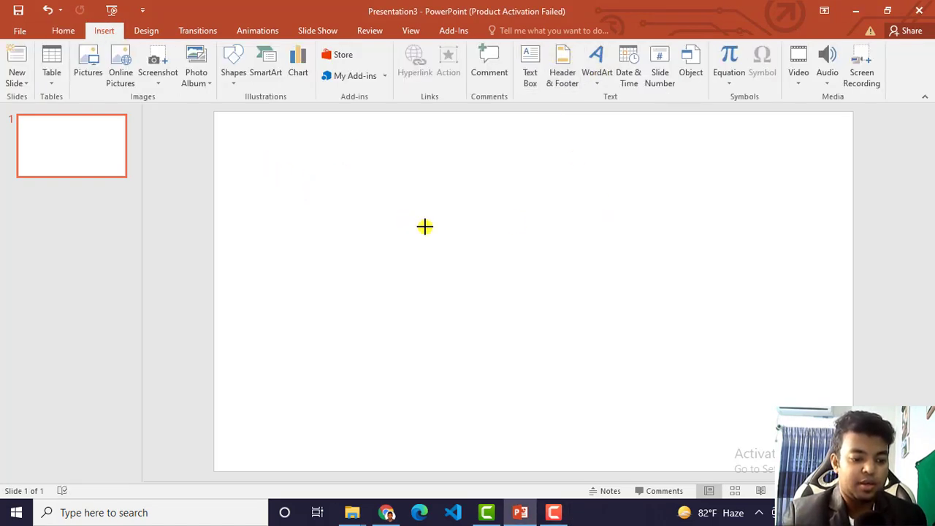
drag(406, 219, 590, 302)
text(1024 * 600 px)
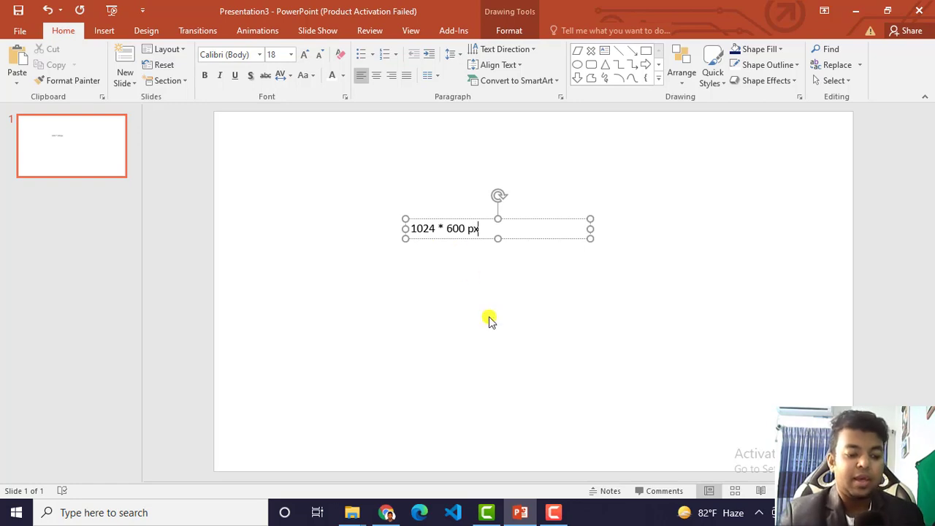
click(490, 320)
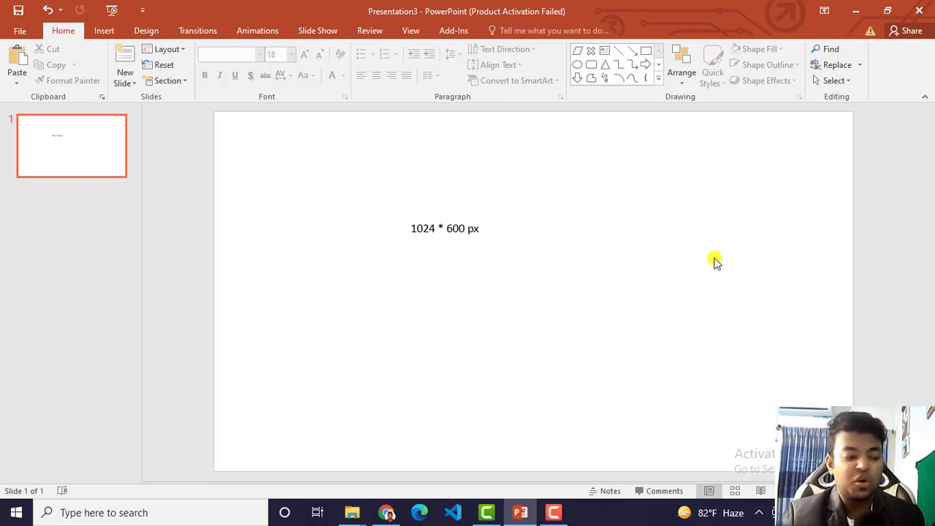
- Open the custom slide size settings and set the width to 1024px
click(146, 31)
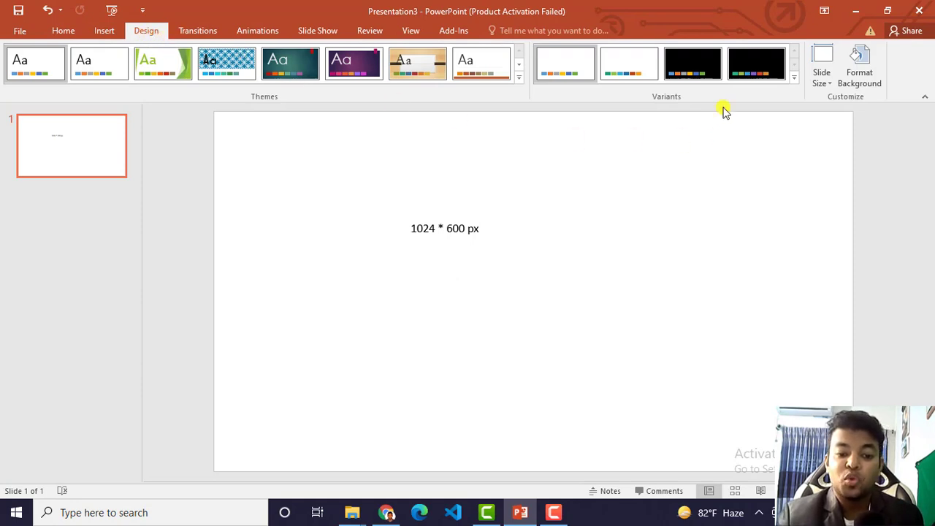
click(828, 83)
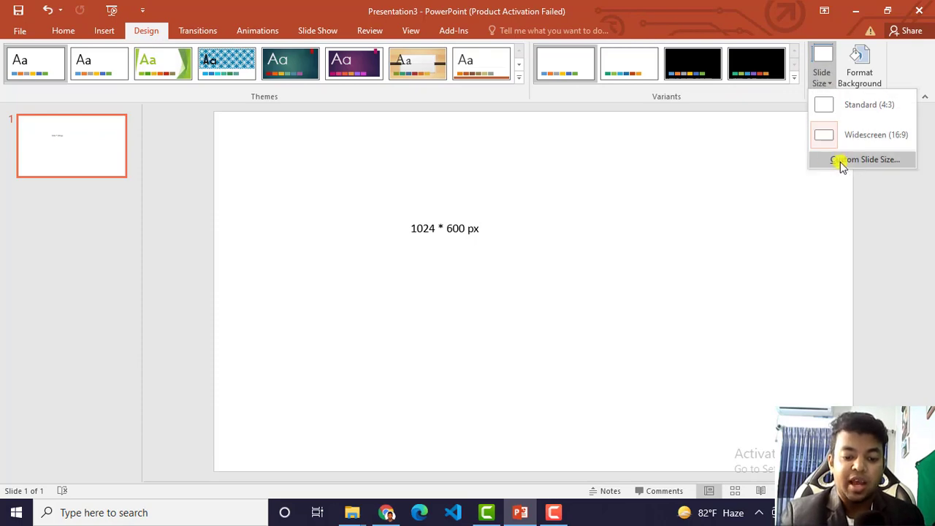
click(858, 161)
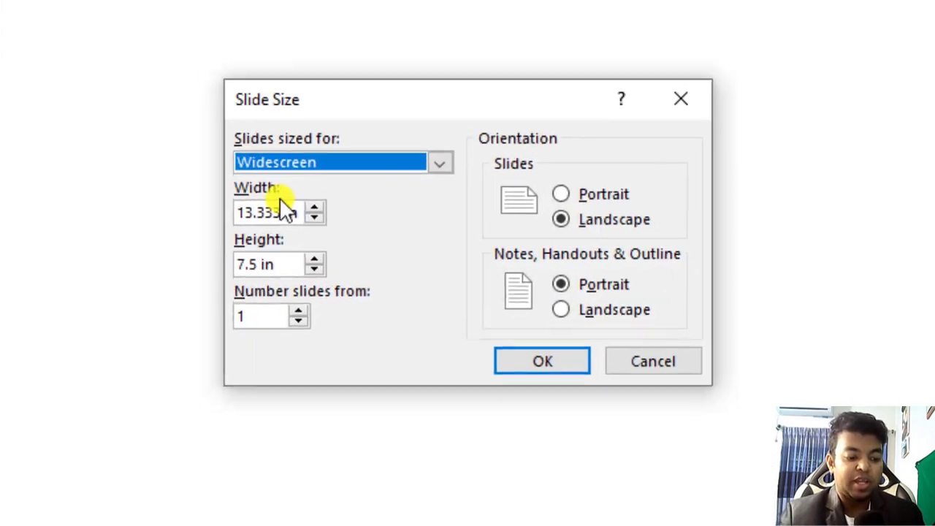
drag(357, 236, 370, 237)
drag(269, 213, 287, 215)
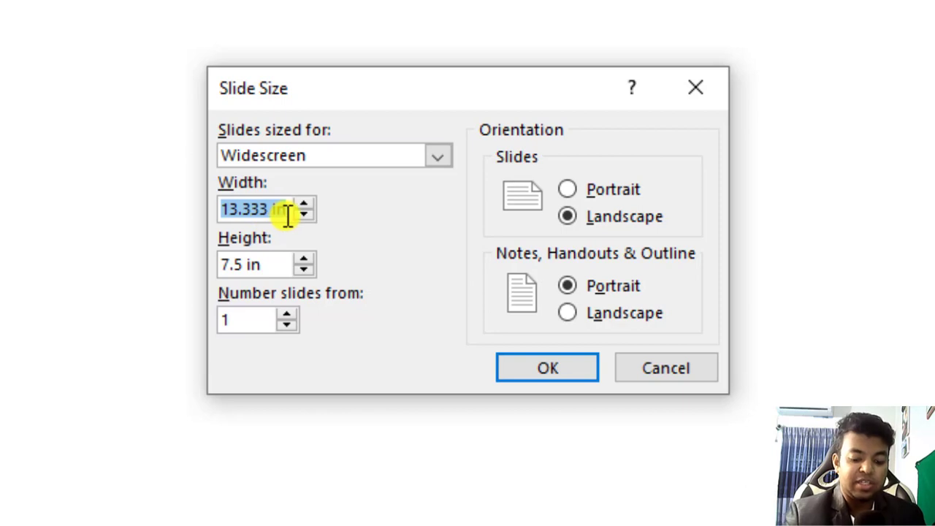
key(BackSpace)
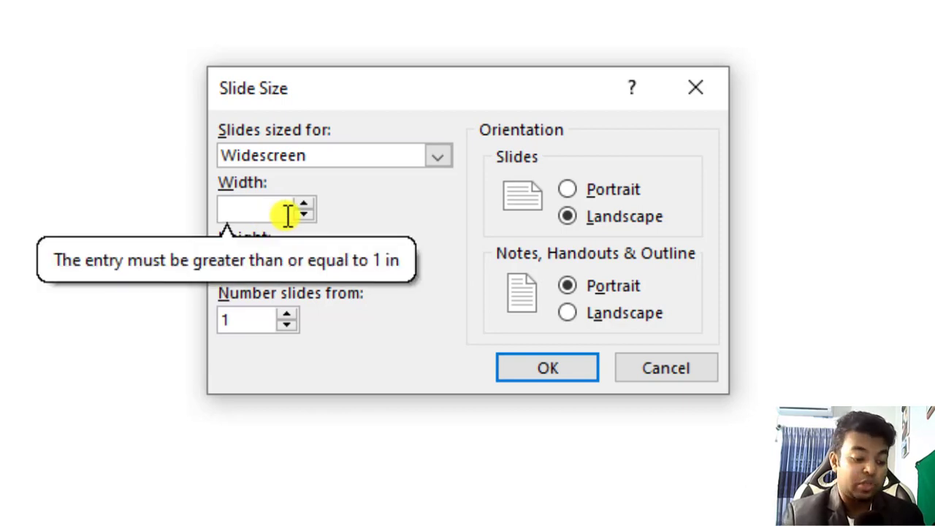
text(1024)
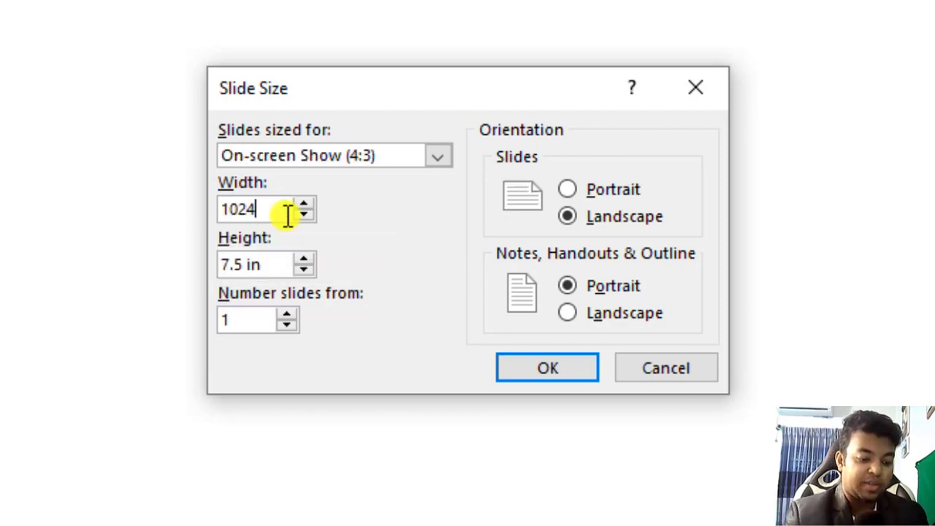
text(px)
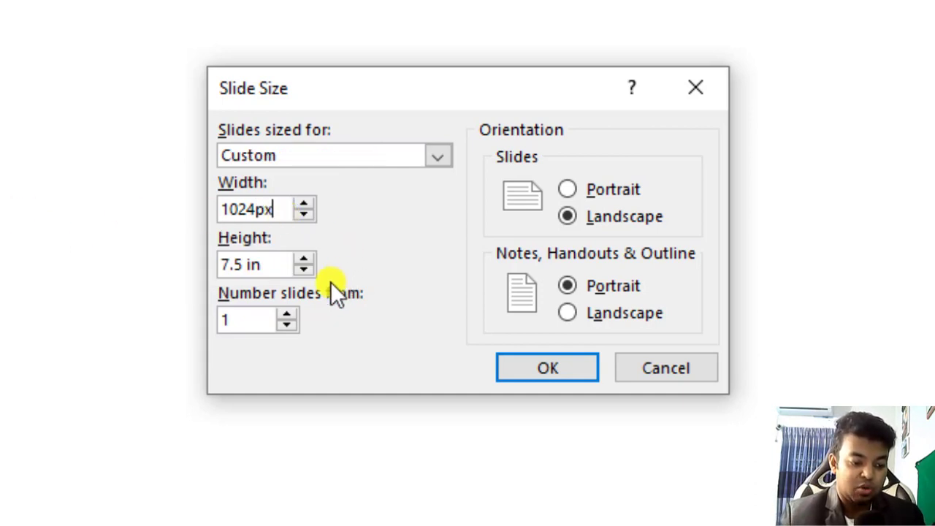
click(262, 264)
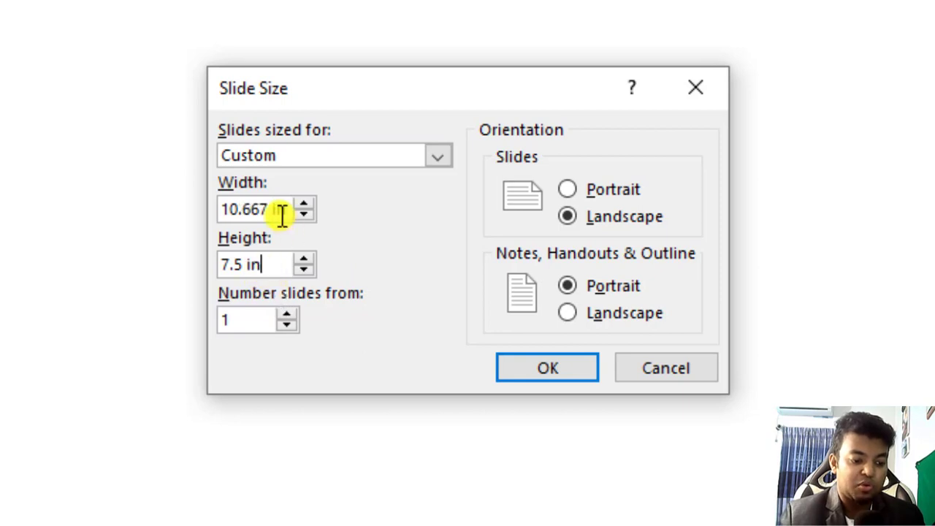
- Set the height to 600px and apply with Maximize, giving a 10.667 × 6.25 in slide
drag(225, 209, 311, 208)
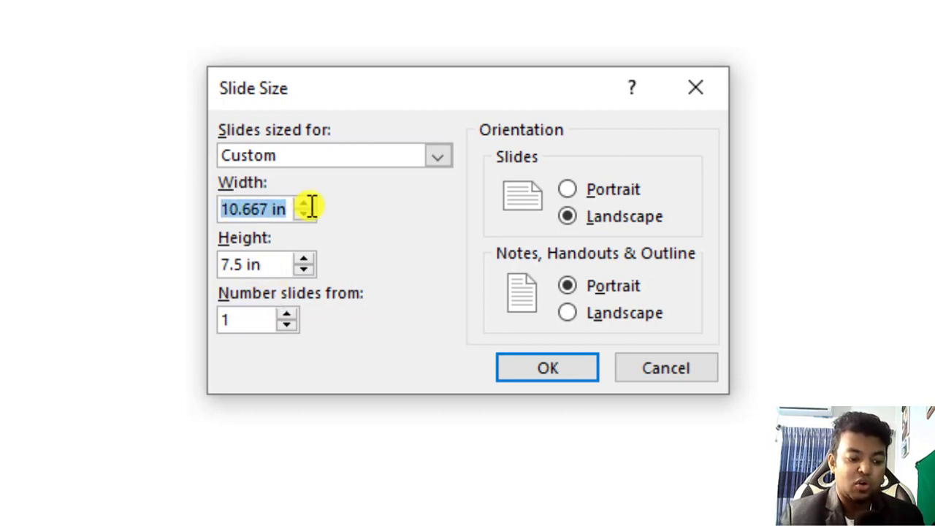
click(261, 263)
key(shift+Home)
key(BackSpace)
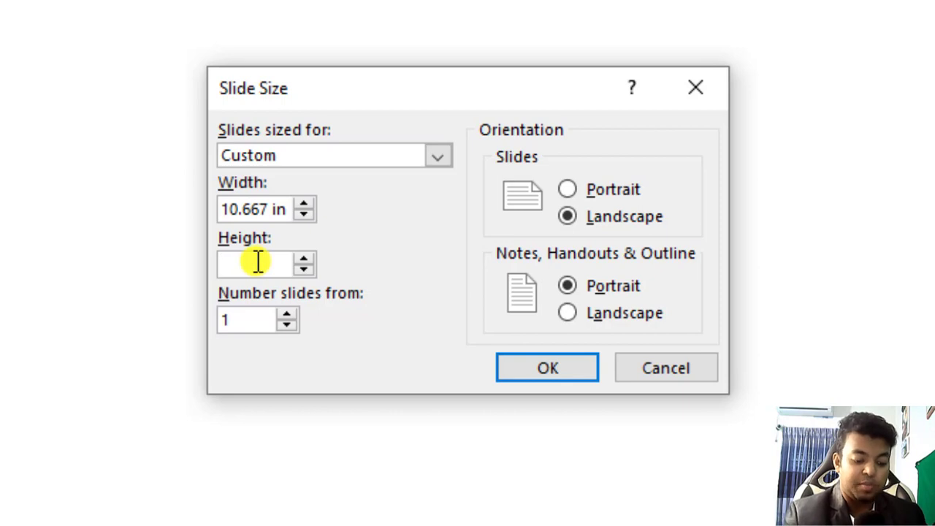
text(600)
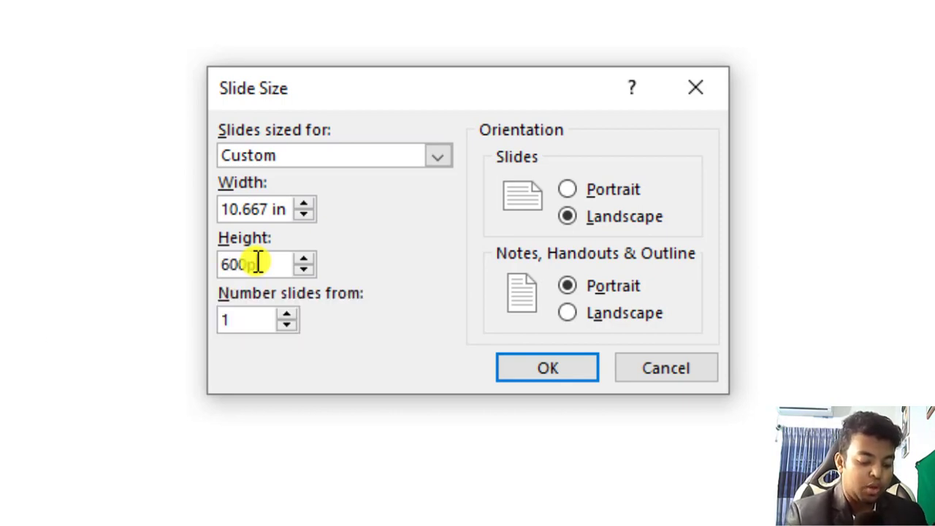
click(276, 210)
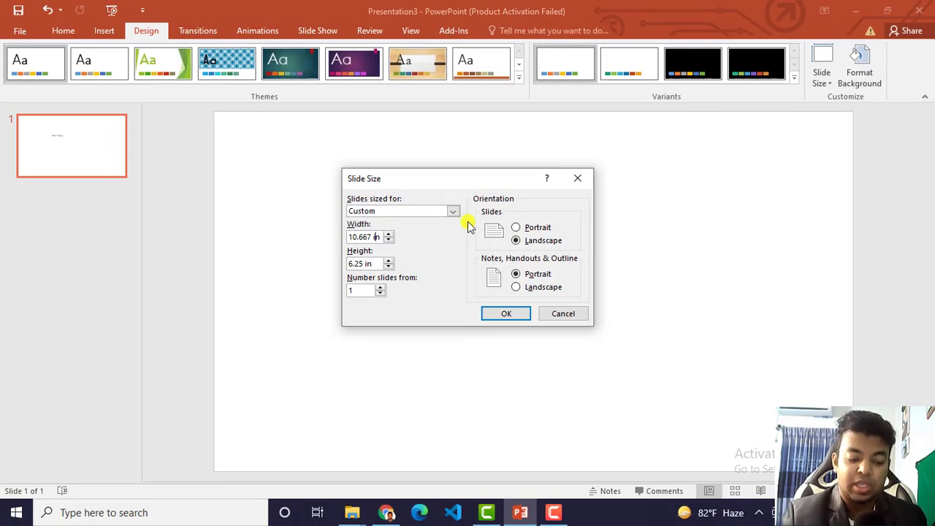
click(492, 315)
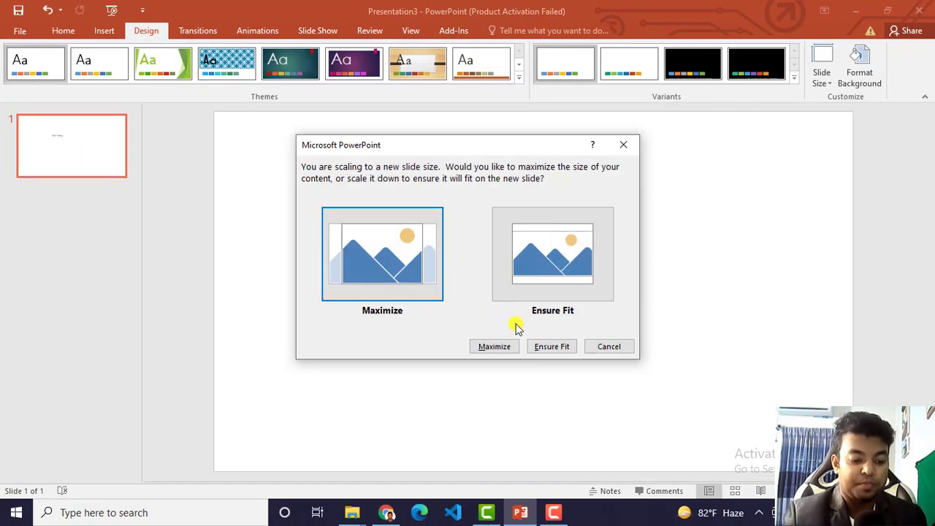
click(392, 256)
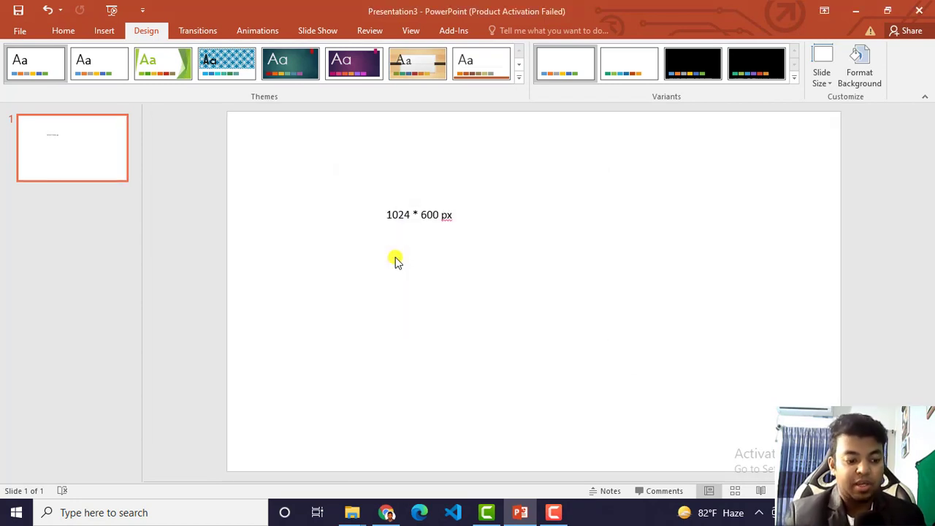
- Delete the size note and draw a rectangle covering the whole slide
click(417, 212)
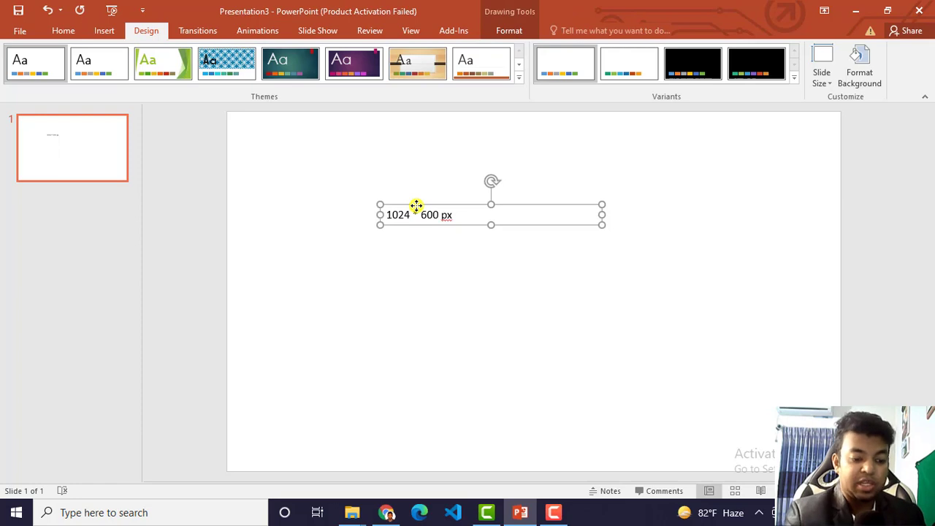
key(Delete)
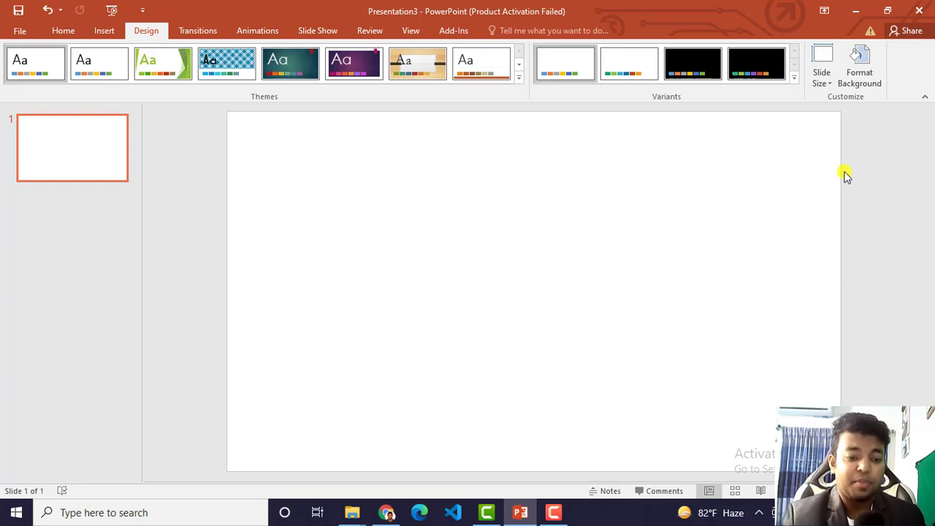
click(102, 31)
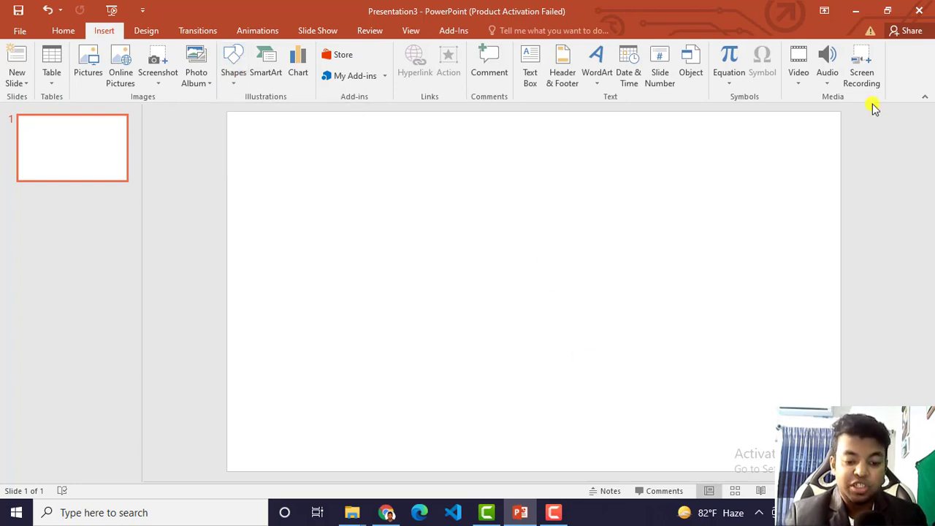
click(230, 63)
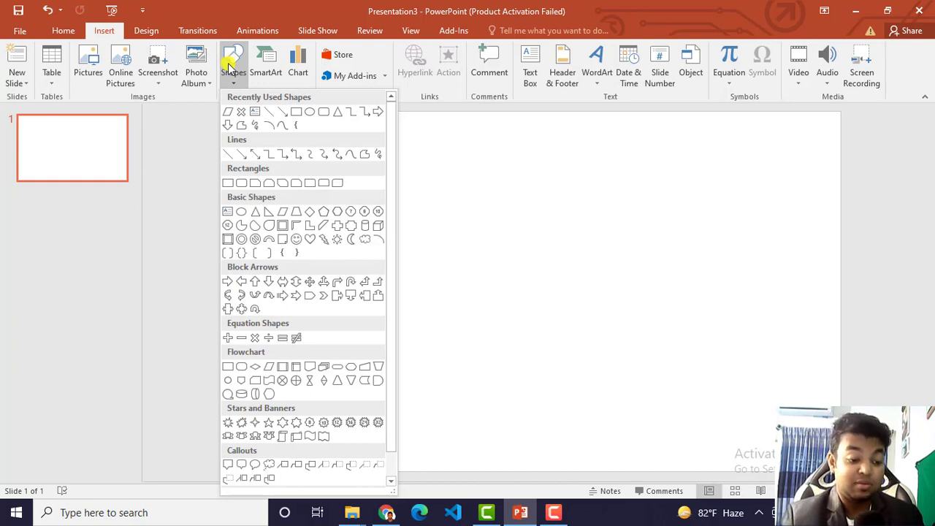
click(296, 111)
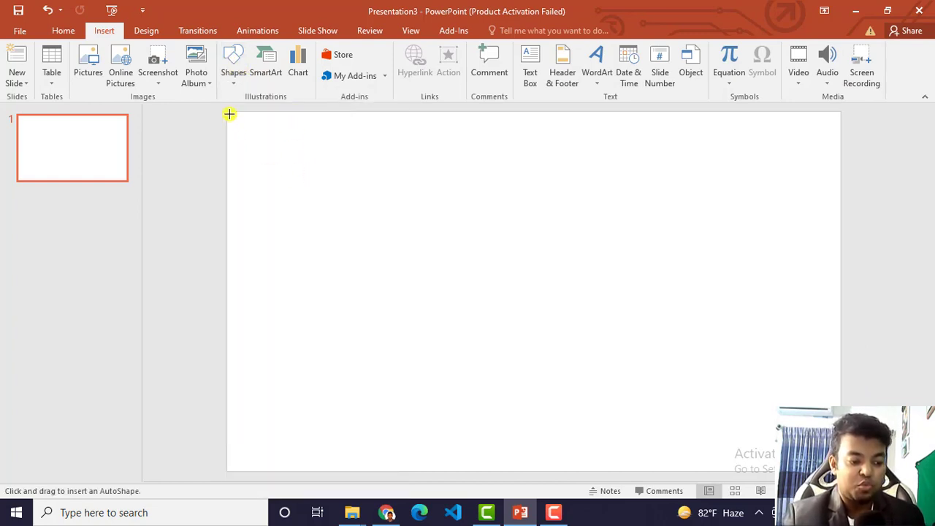
drag(230, 115, 840, 471)
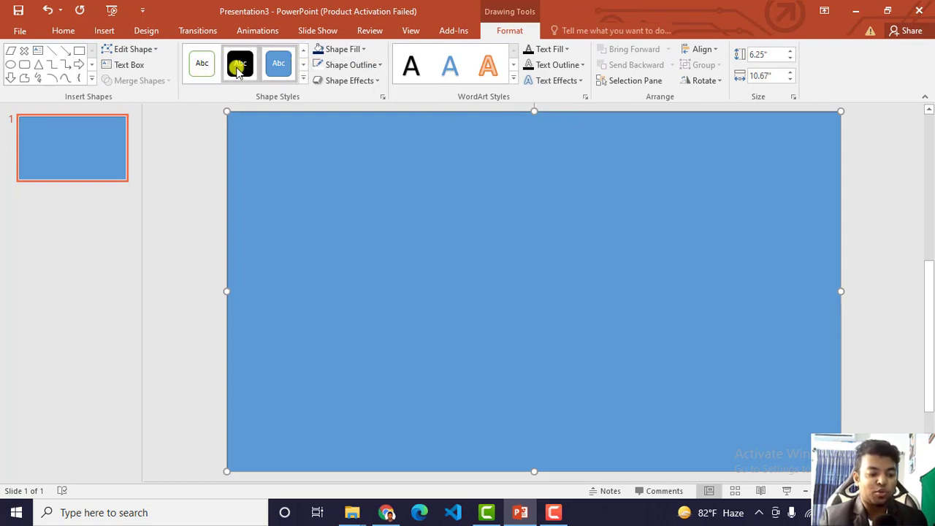
- Browse the preset Shape Styles gallery for the full-slide rectangle
click(302, 66)
click(302, 66)
click(301, 66)
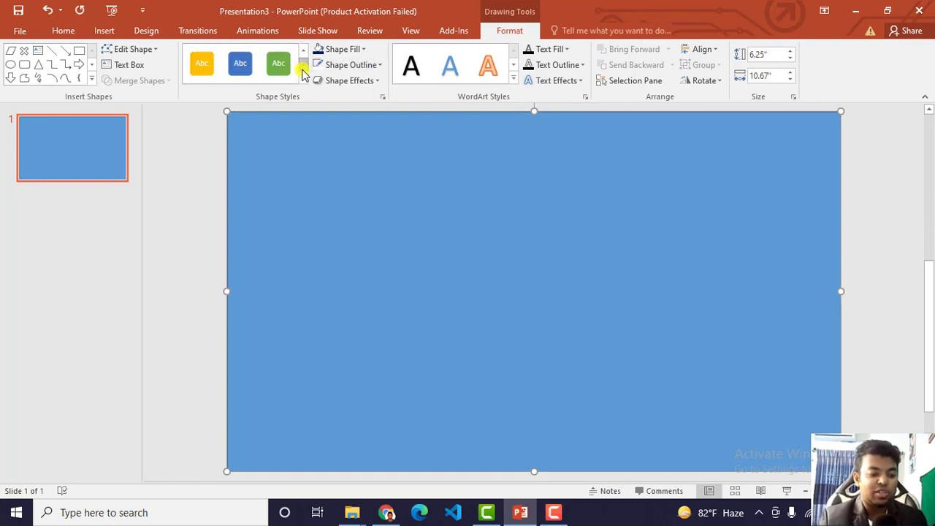
click(302, 66)
click(301, 66)
click(301, 66)
click(302, 66)
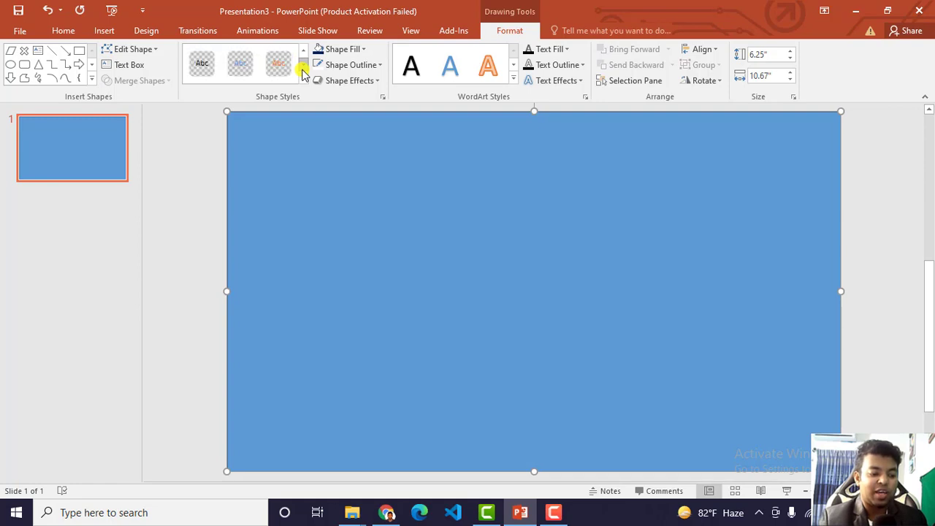
click(301, 56)
click(302, 55)
click(302, 55)
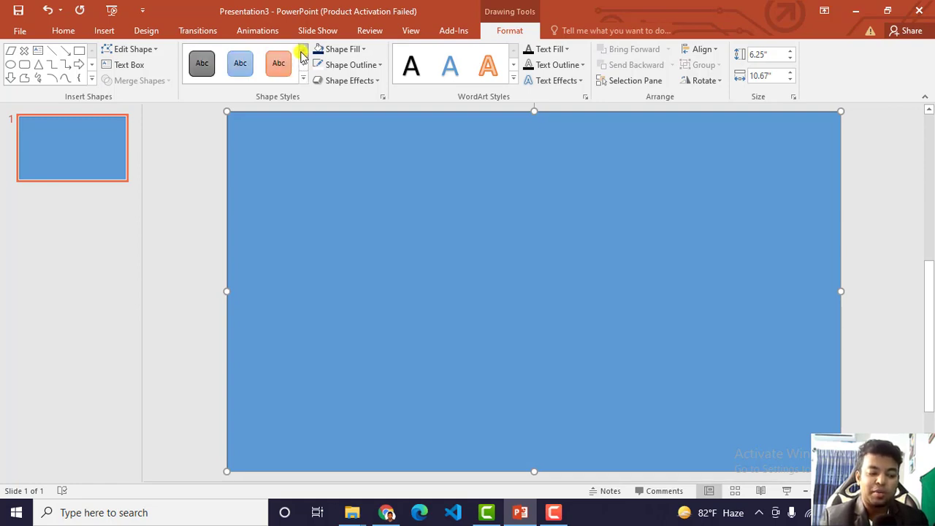
click(301, 55)
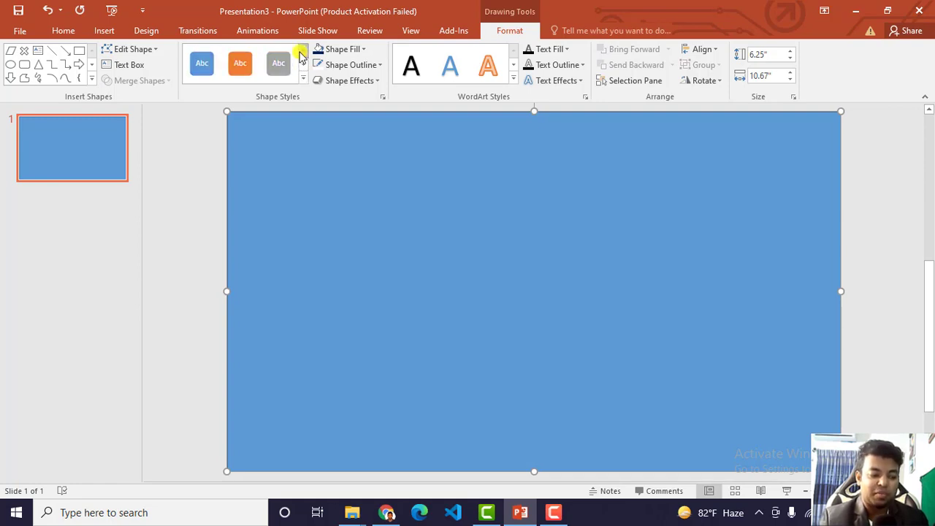
- Switch the rectangle's fill in Format Shape to a magenta-to-blue radial gradient fill
right_click(504, 168)
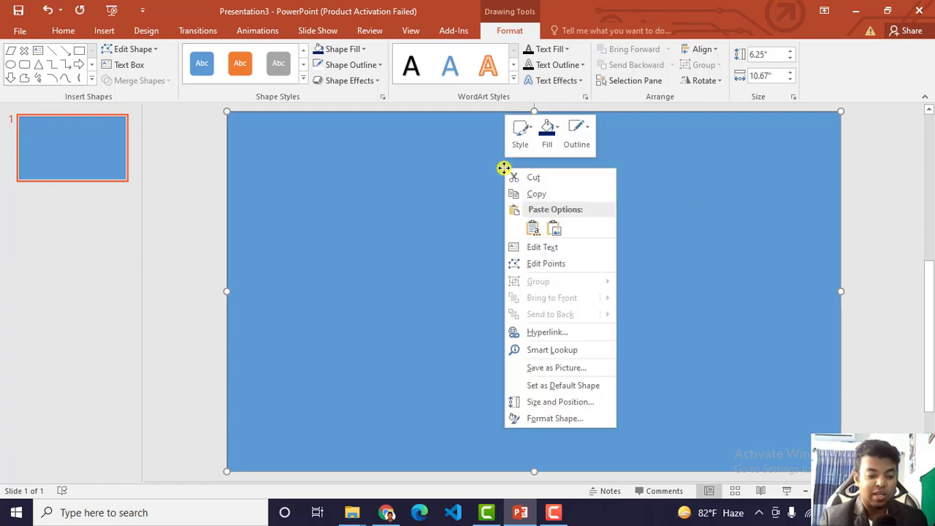
click(548, 423)
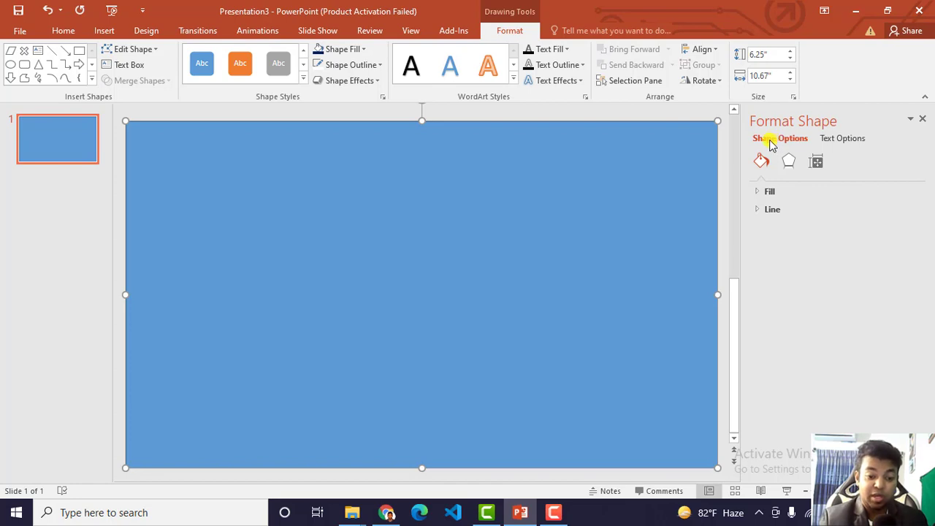
click(758, 192)
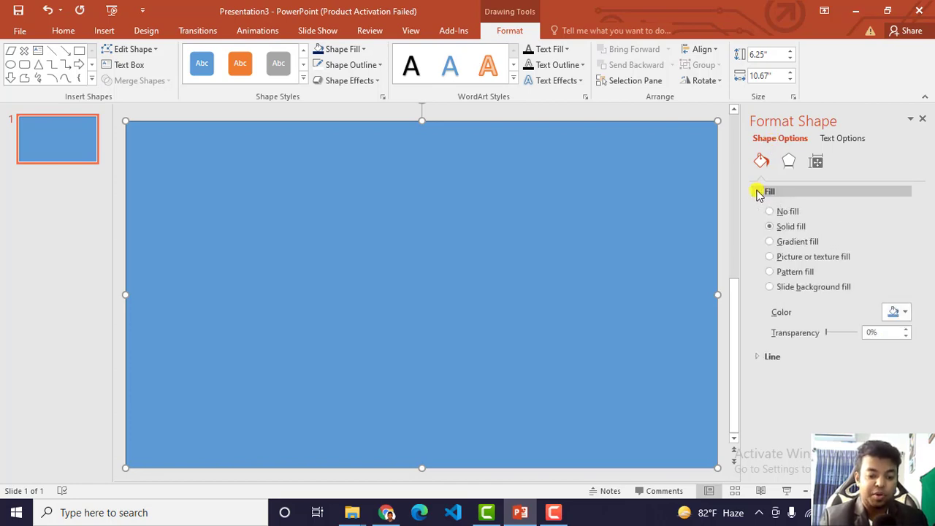
click(771, 243)
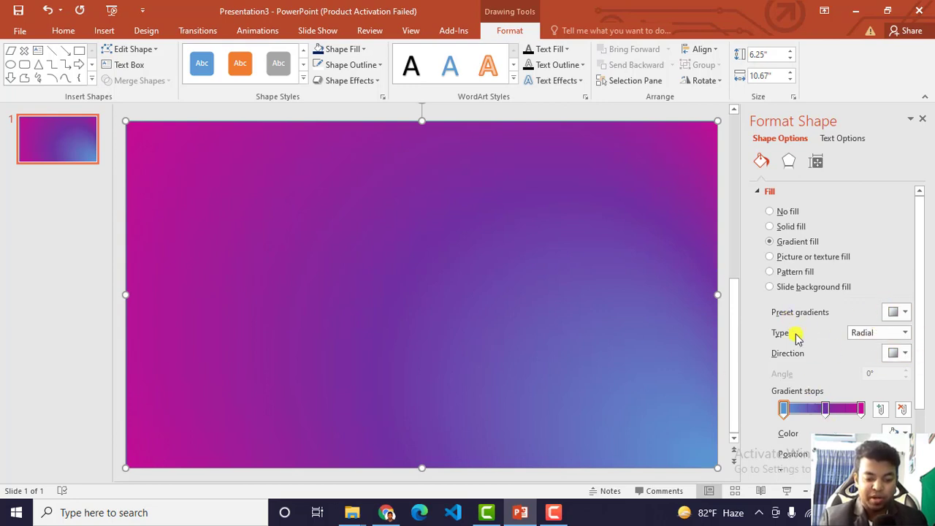
- Keep the gradient radial and set its direction to top-left
click(899, 314)
click(898, 314)
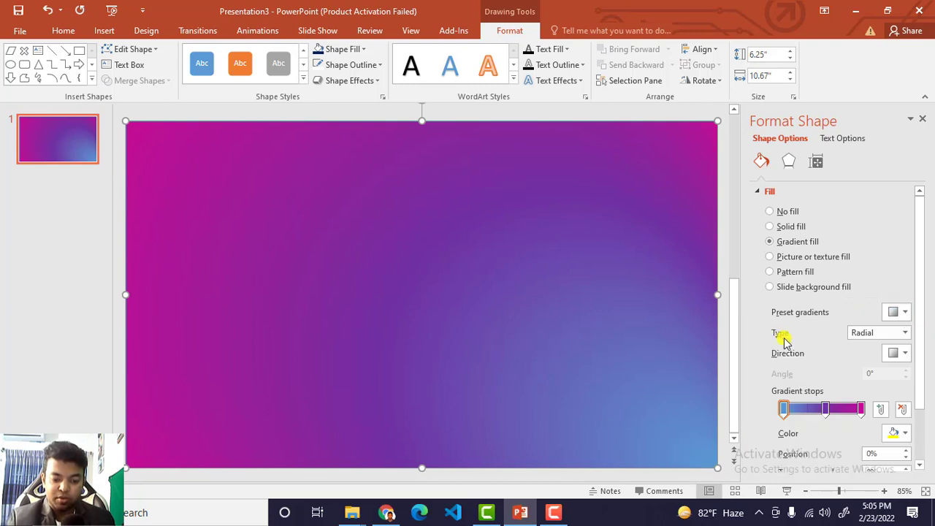
click(862, 333)
click(870, 358)
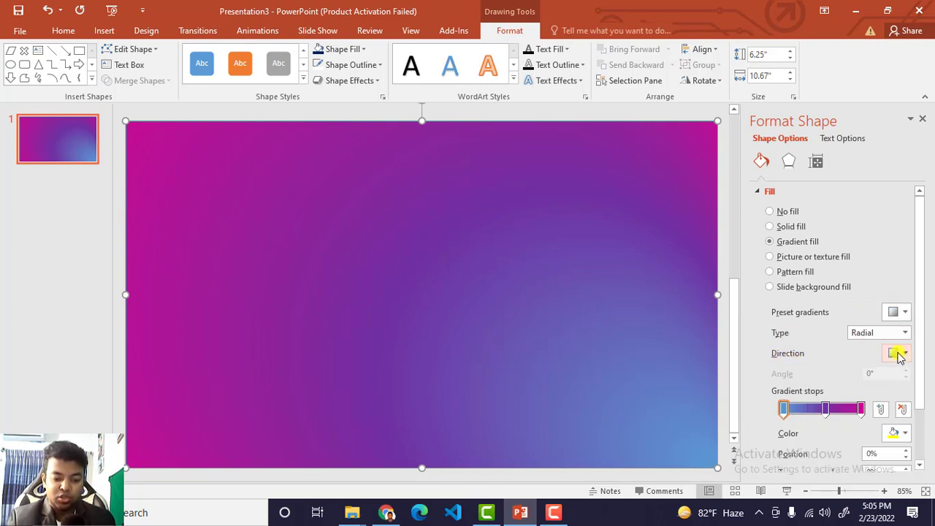
click(899, 354)
click(856, 379)
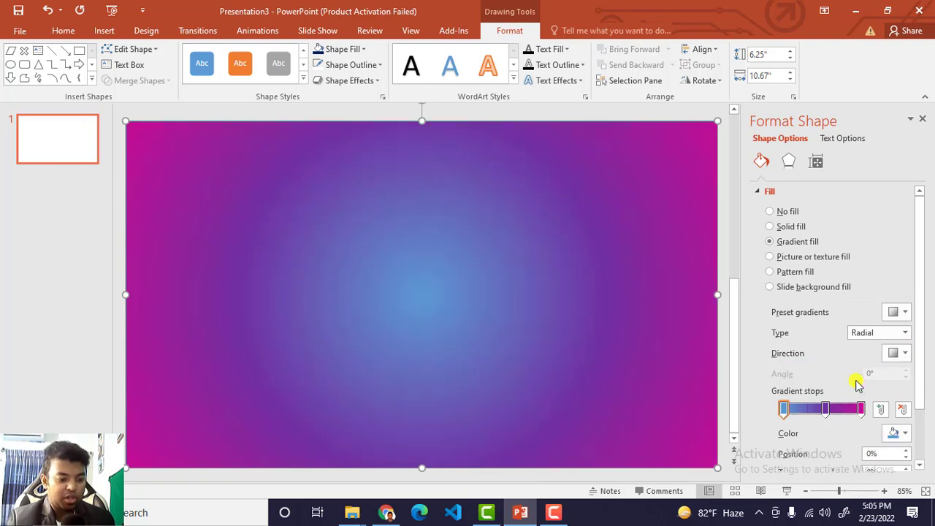
click(899, 354)
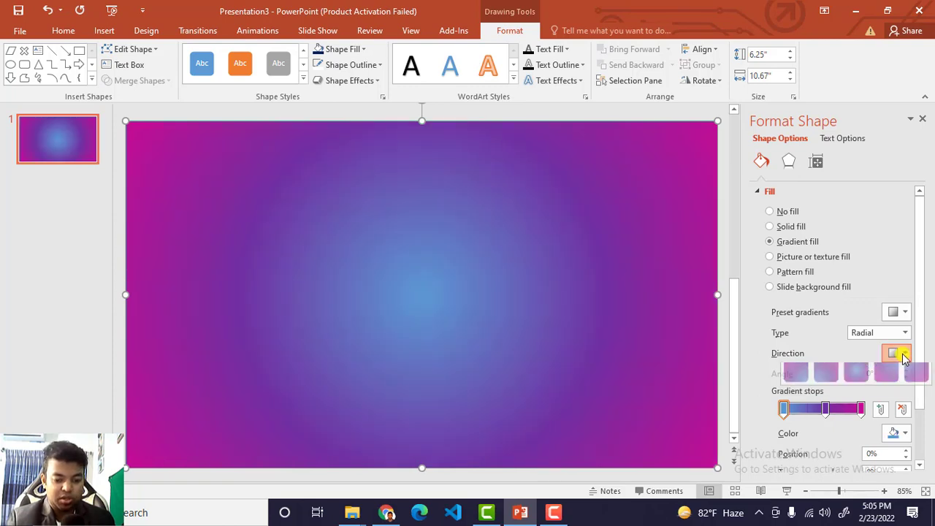
click(887, 375)
click(899, 354)
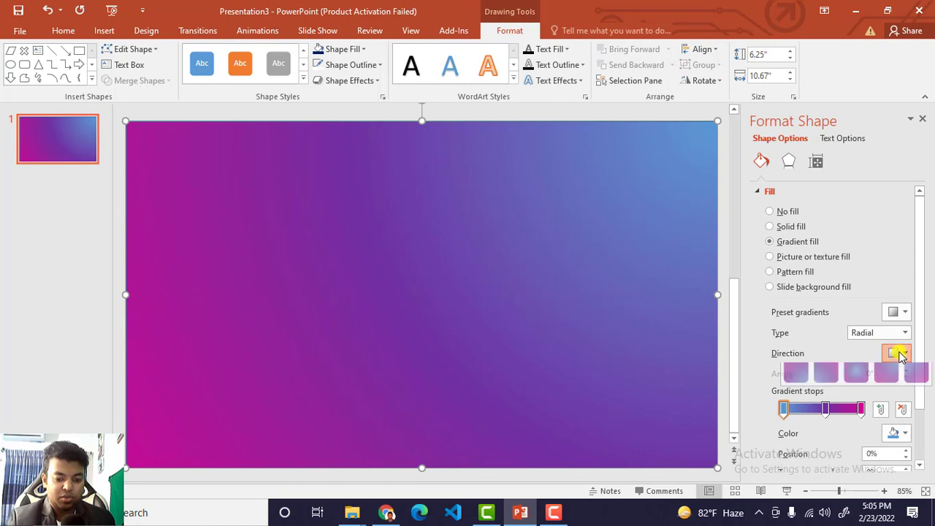
click(913, 378)
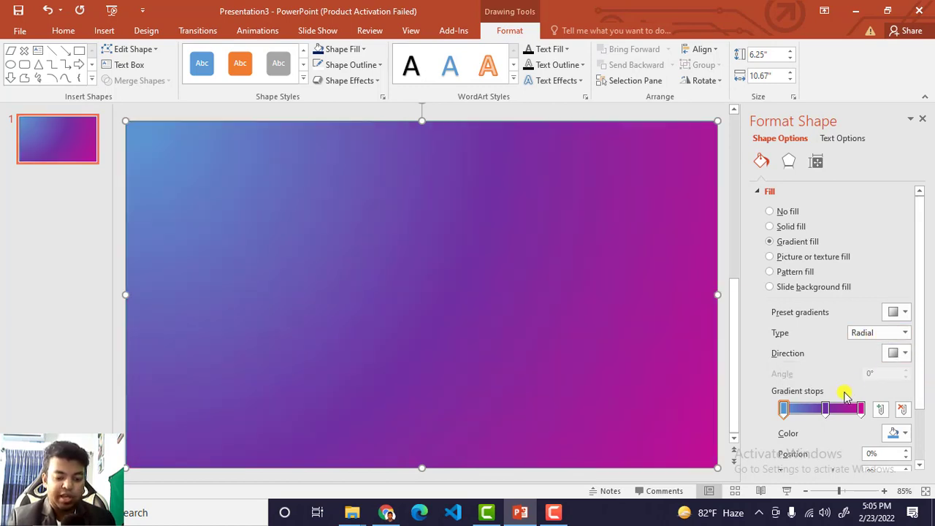
- Reposition the gradient stops and make the first stop Blue, Accent 1, Darker 25%
click(826, 409)
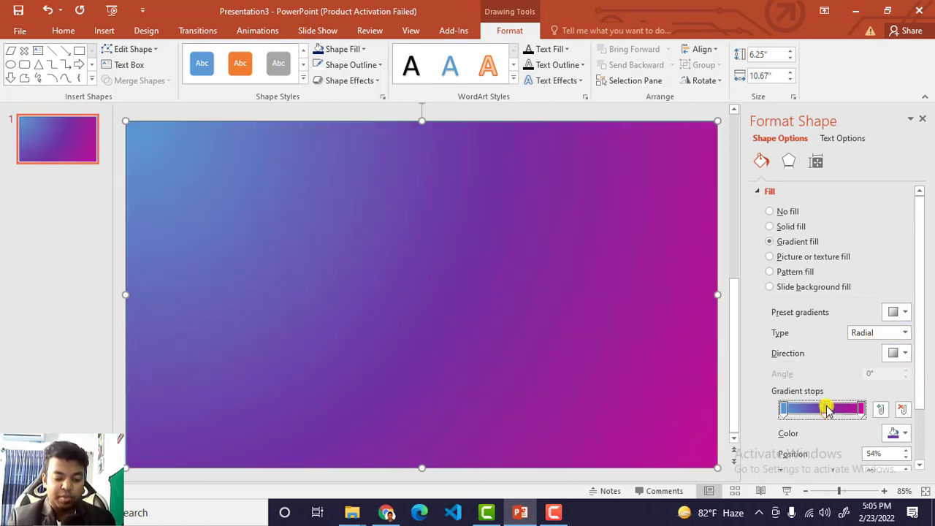
click(895, 432)
click(785, 375)
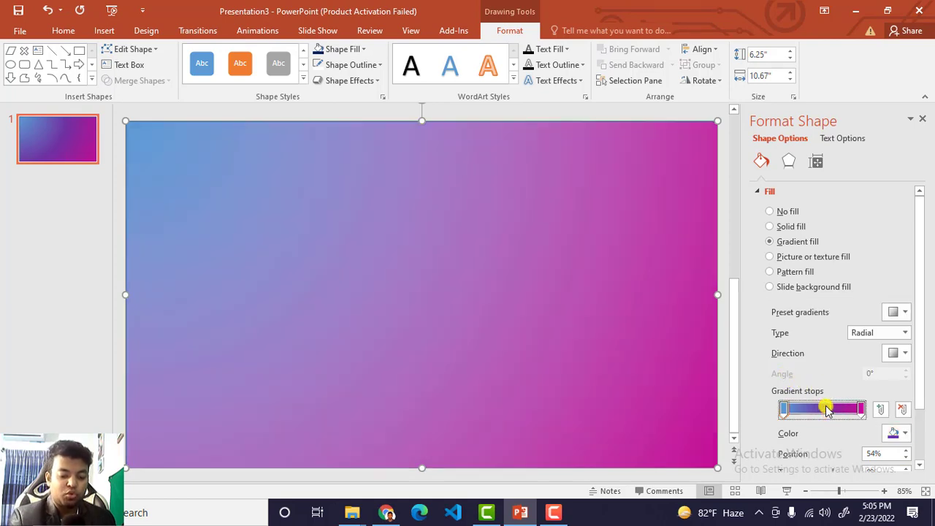
drag(824, 407, 845, 411)
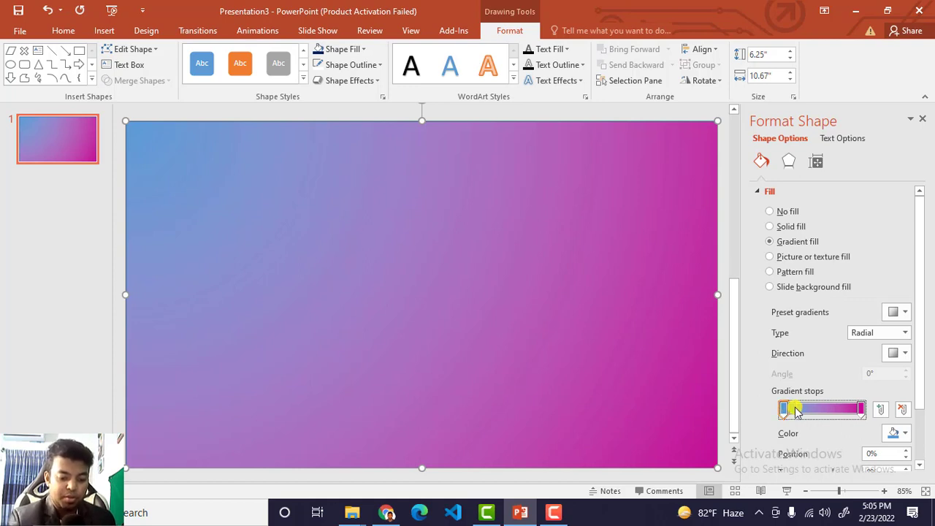
mouse_move(860, 411)
mouse_down()
mouse_move(773, 420)
mouse_move(838, 411)
mouse_up()
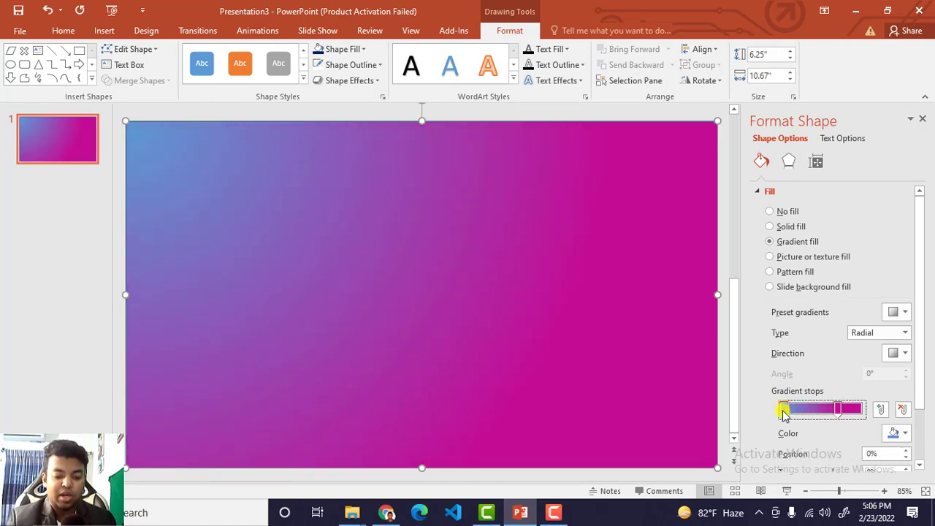
click(899, 433)
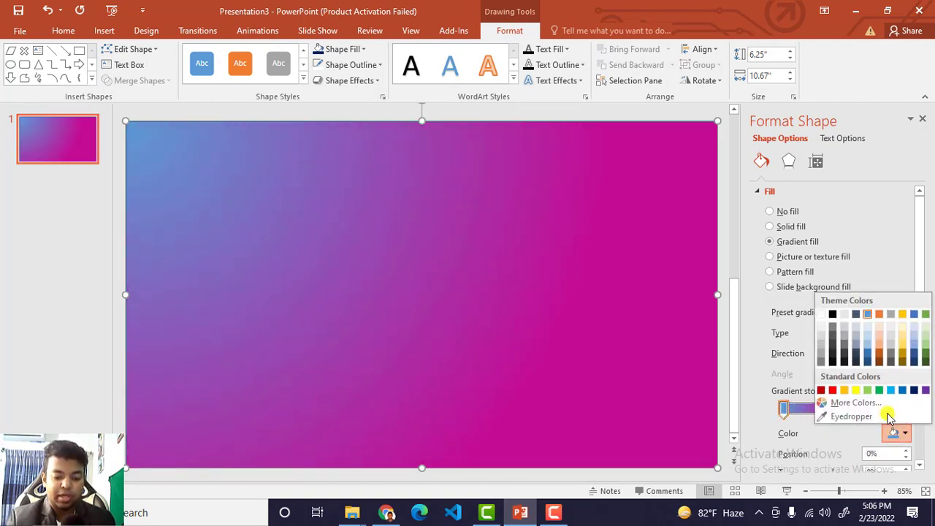
click(870, 357)
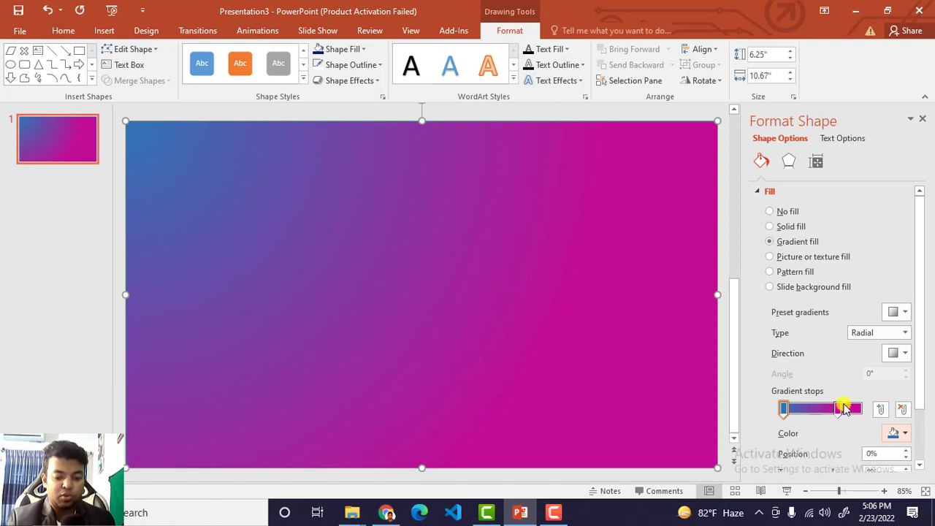
drag(840, 409, 850, 409)
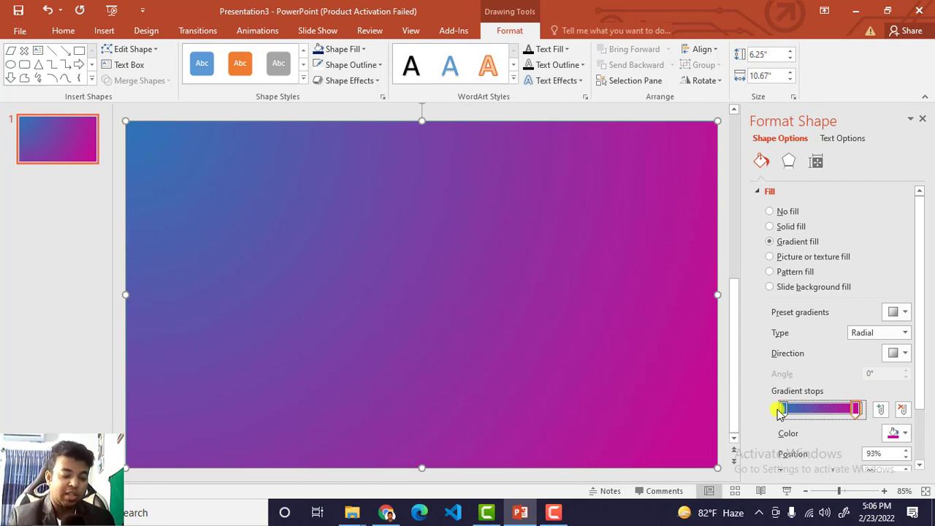
- Try yellow and dark blue for the middle stop, settling on purple
click(818, 409)
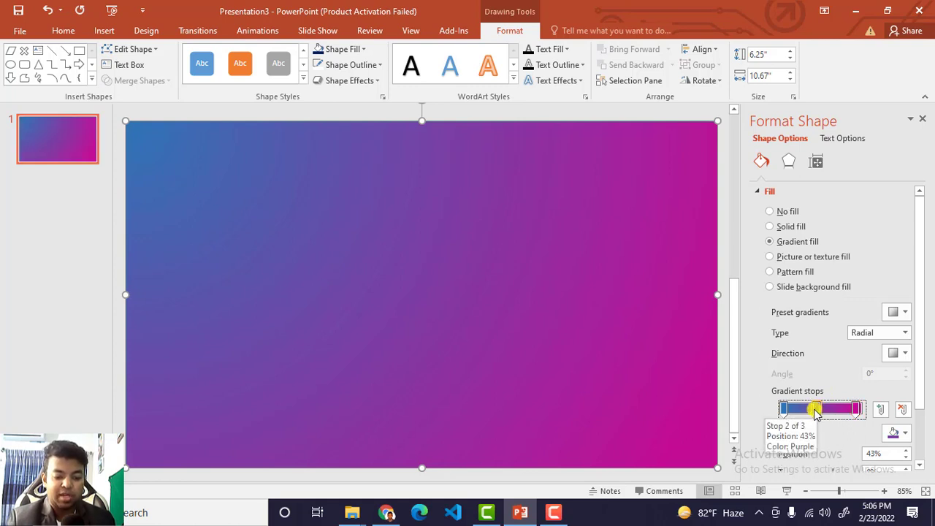
click(892, 434)
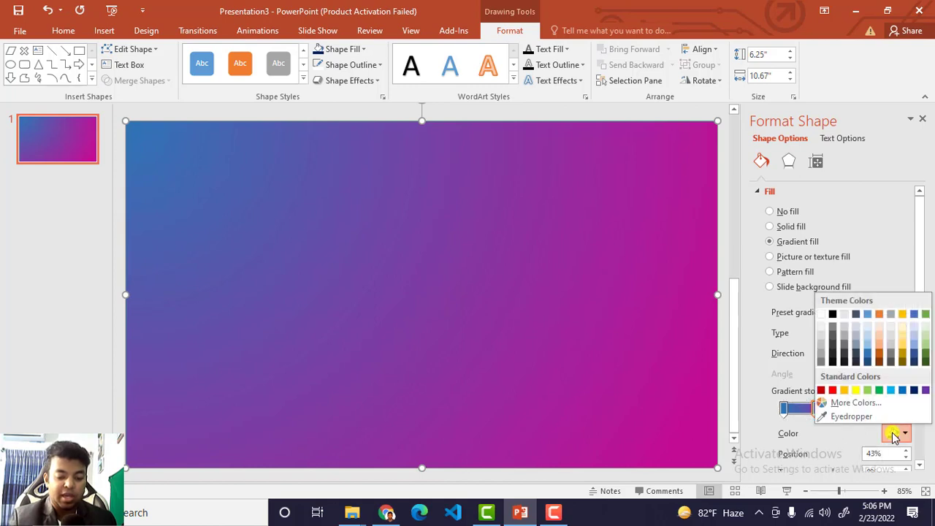
click(856, 390)
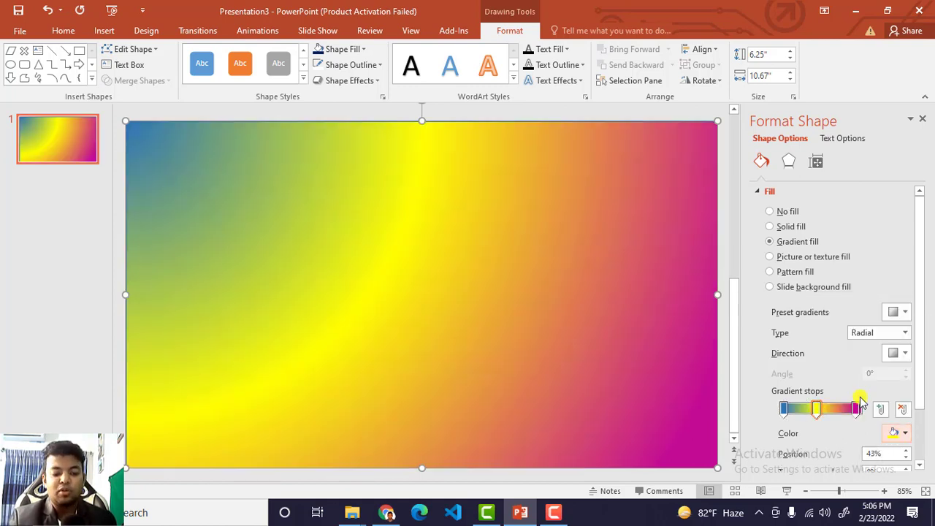
click(895, 436)
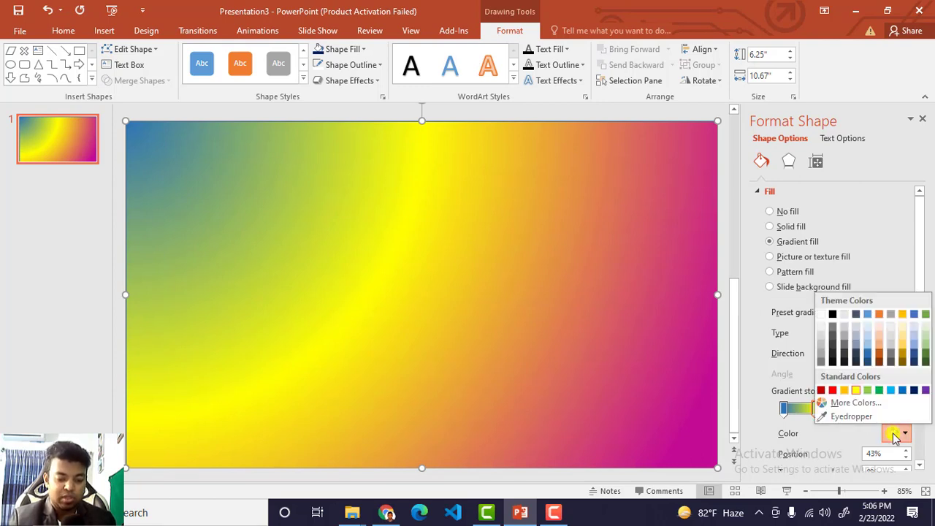
click(914, 388)
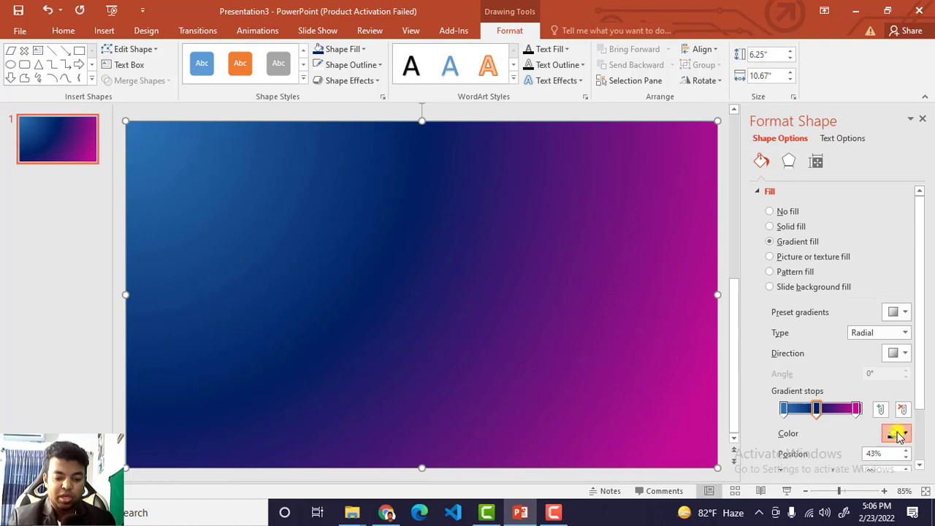
click(899, 435)
click(924, 391)
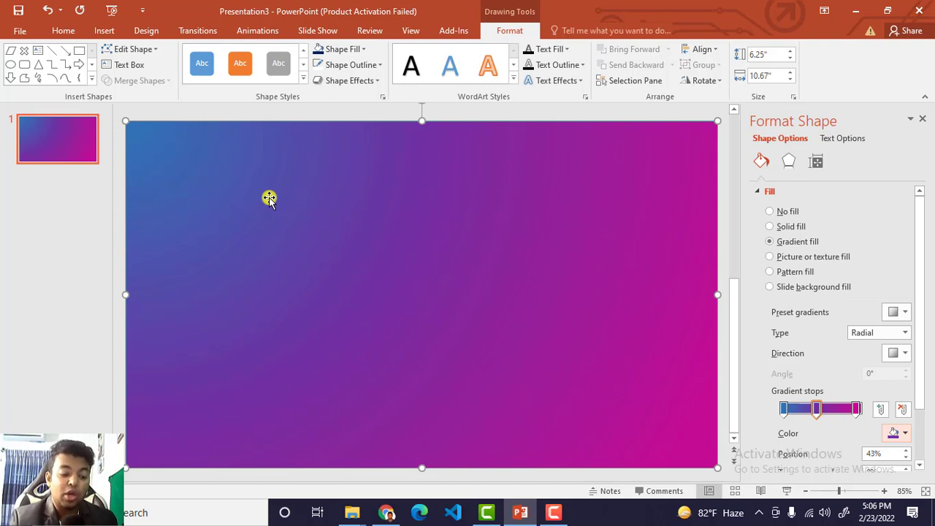
- Trial-recolour the gradient stops: orange first, red last, yellow middle
click(784, 410)
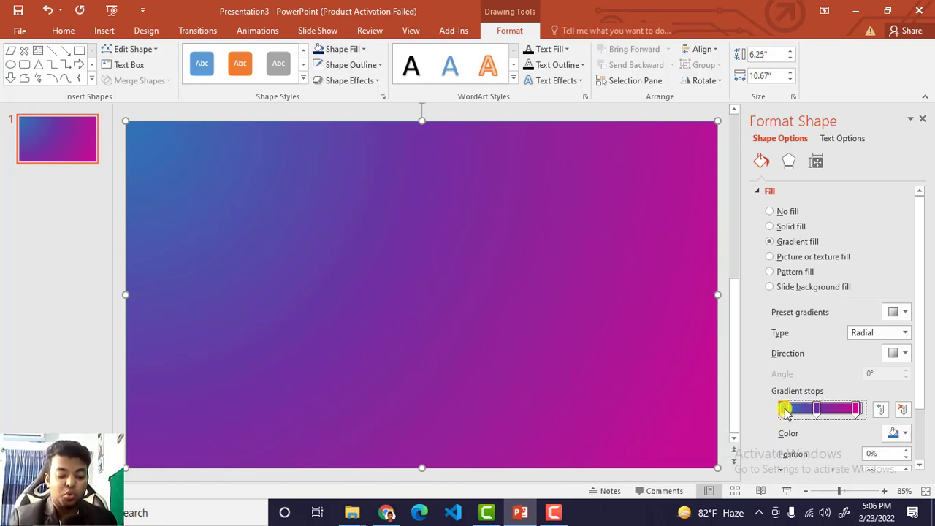
click(897, 433)
click(880, 314)
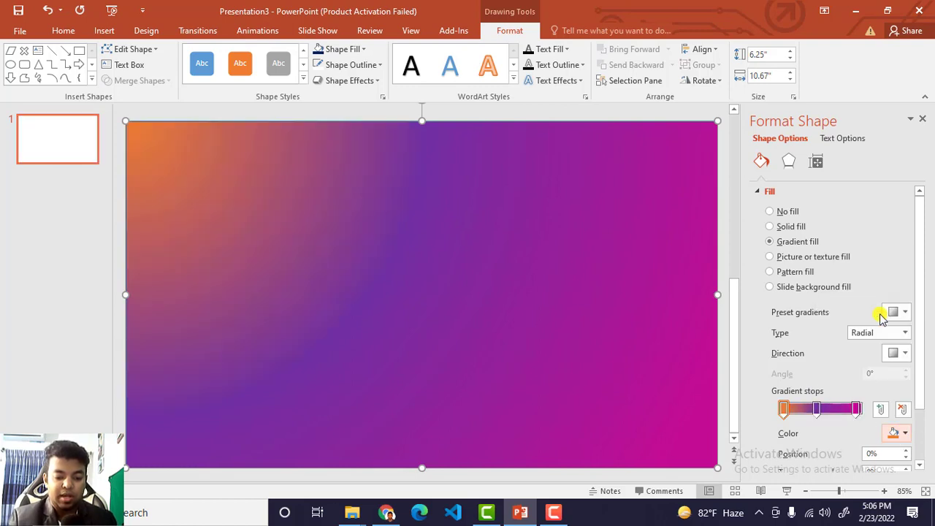
click(856, 409)
click(893, 435)
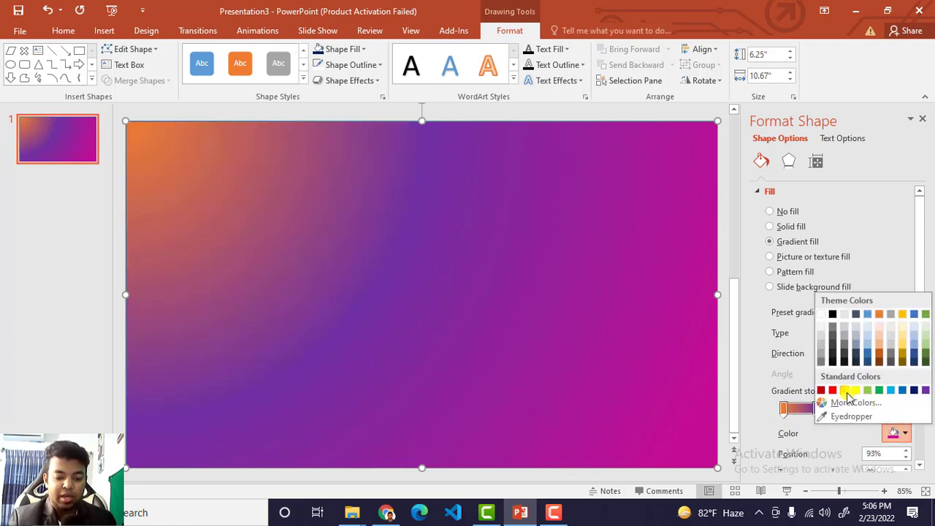
click(832, 391)
click(818, 408)
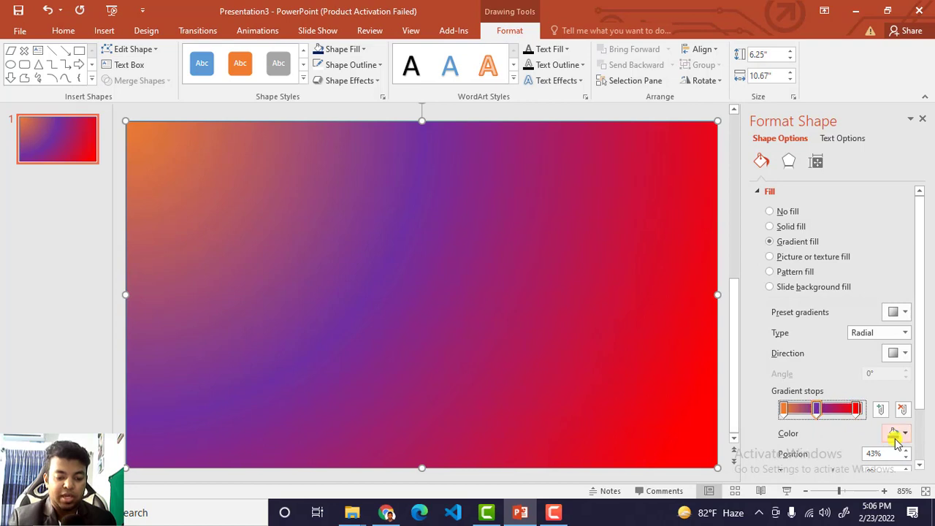
click(897, 433)
click(852, 390)
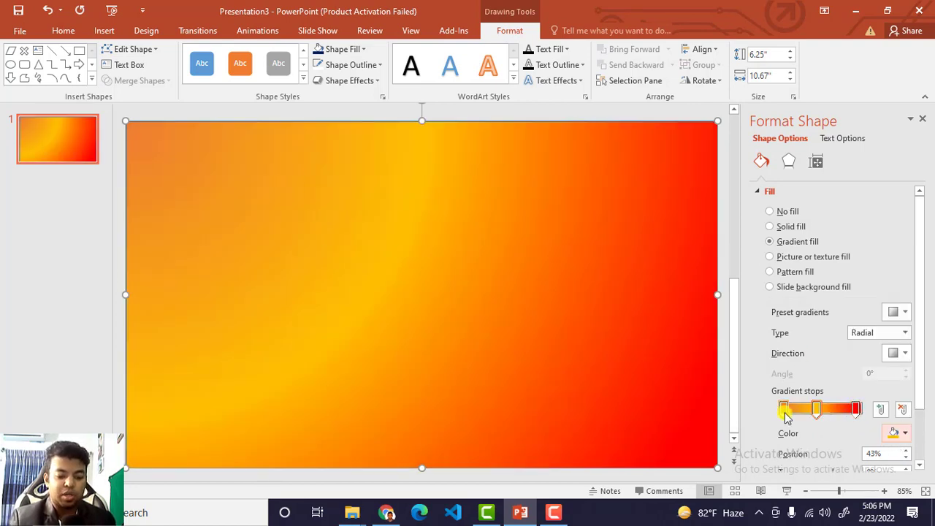
- Try a red first stop, undo back to the blue-purple-magenta gradient, and deselect the shape
click(784, 409)
click(898, 434)
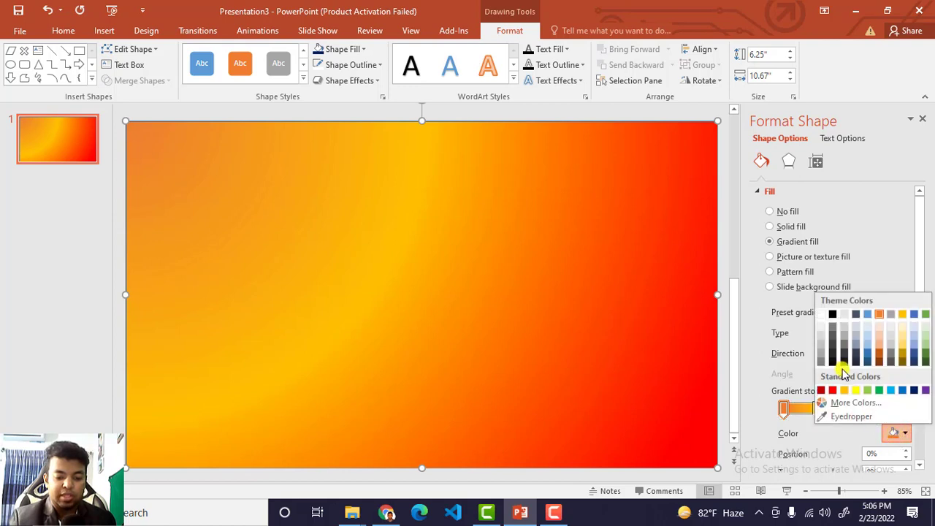
click(834, 390)
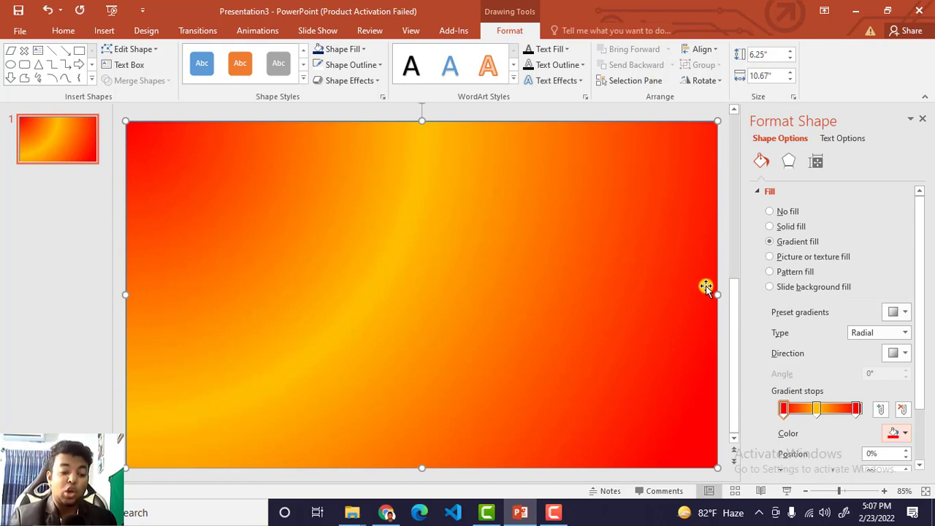
key(ctrl+z)
key(ctrl+z)
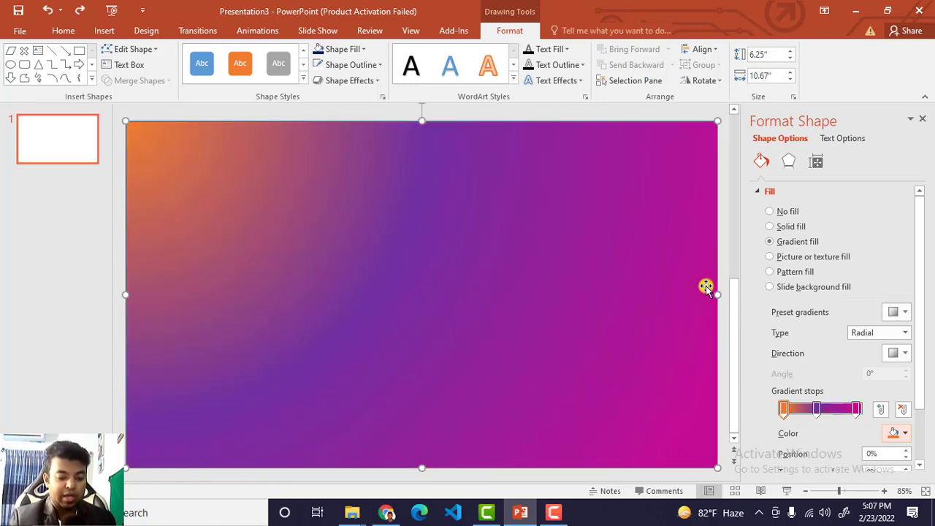
key(ctrl+z)
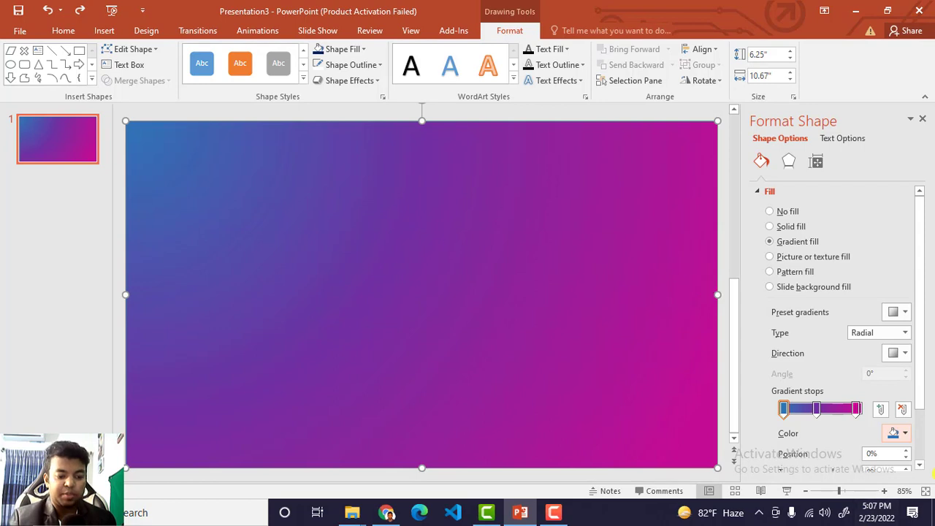
click(616, 117)
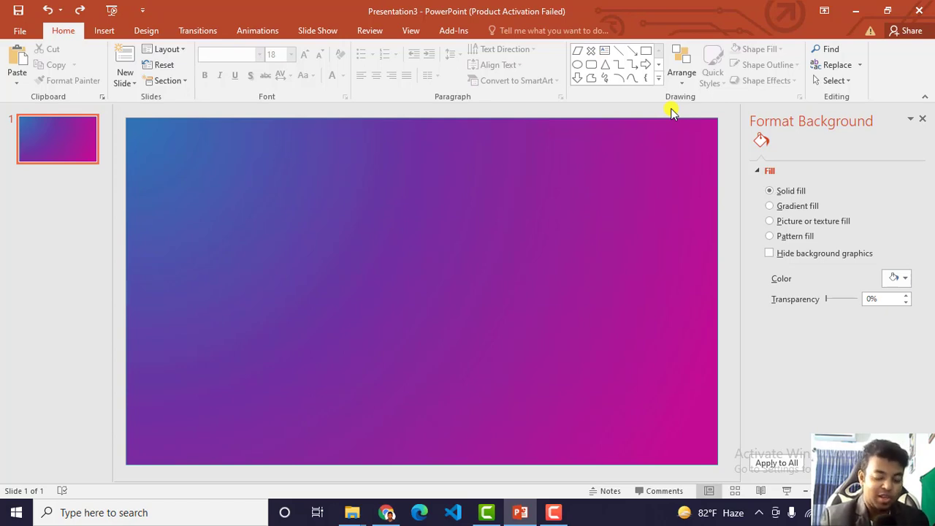
- Search Google for the wrestler's name, accepting the suggested spelling correction
click(387, 513)
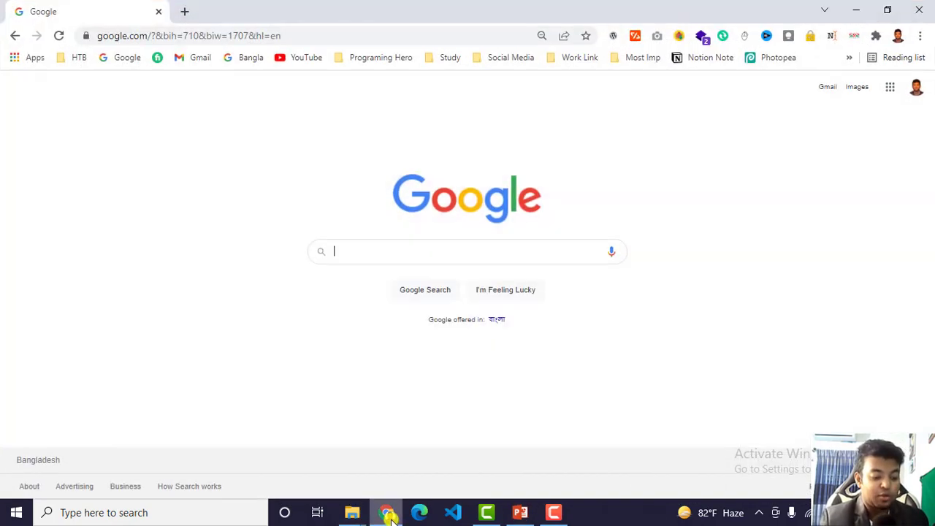
click(353, 256)
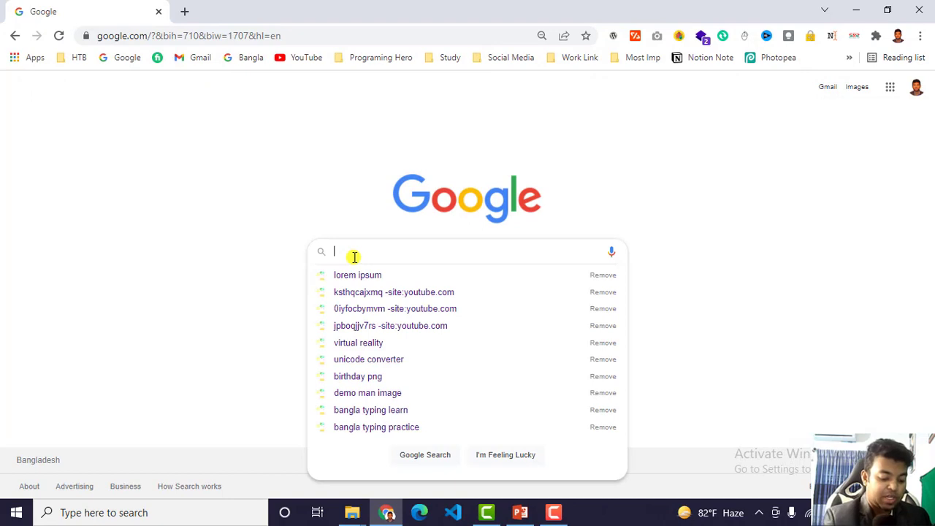
text(jh)
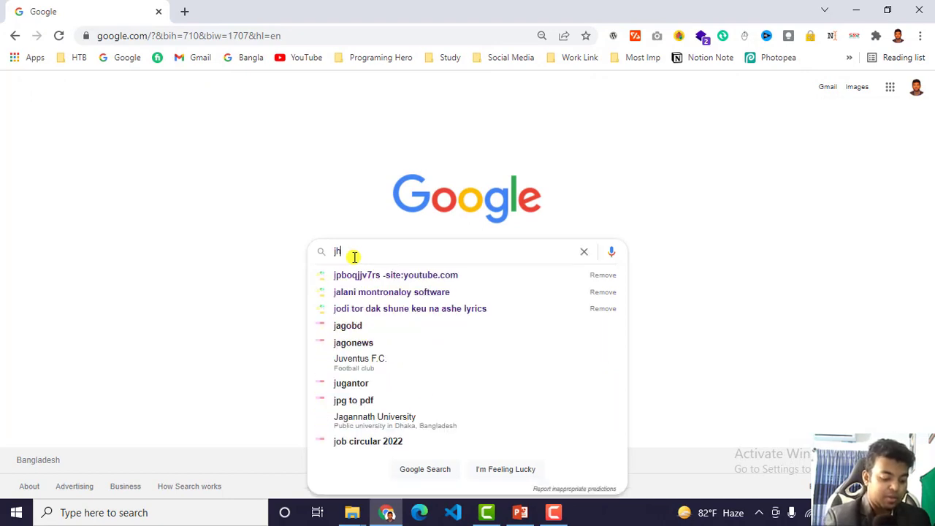
text(on c)
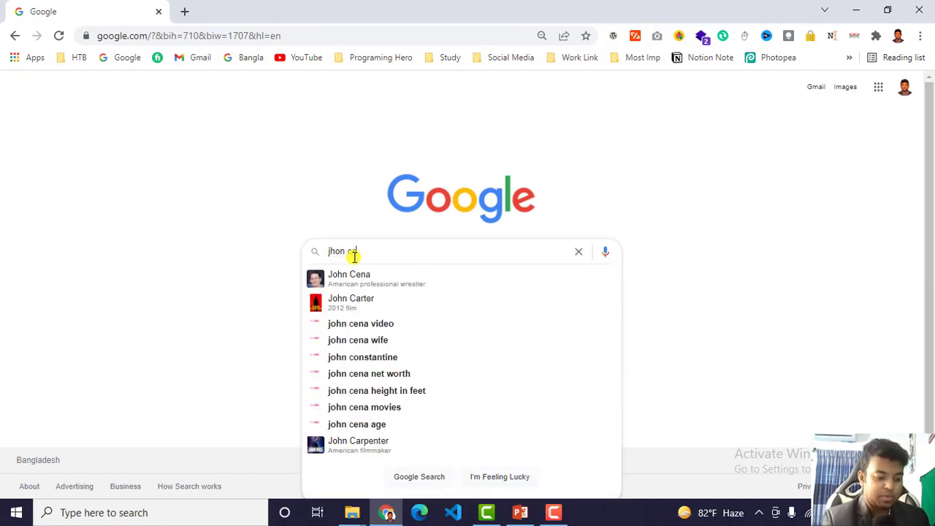
text(ena)
key(Return)
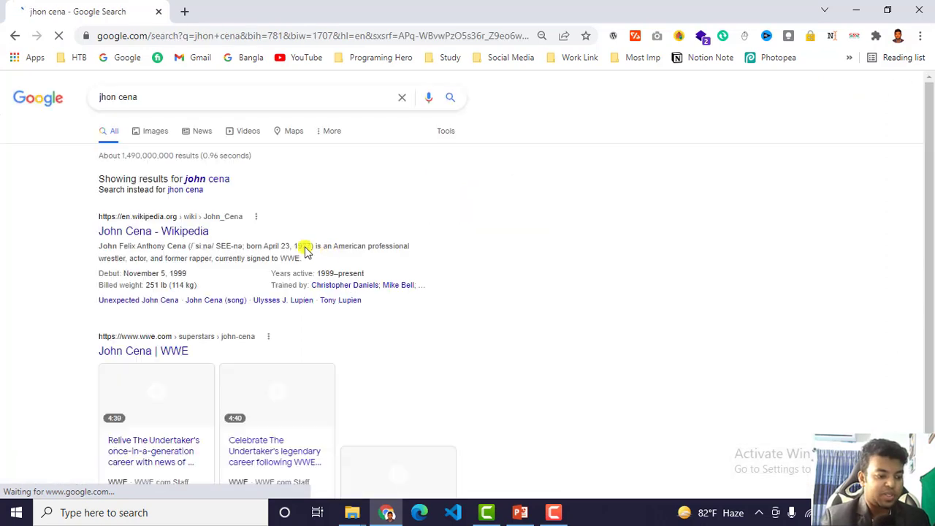
click(214, 182)
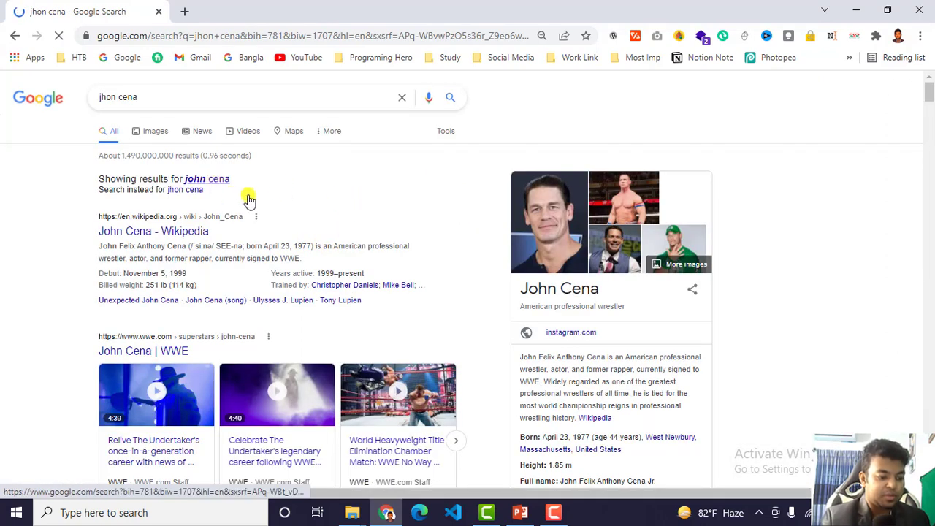
- Copy the Wikipedia portrait from the Google Images results
click(152, 131)
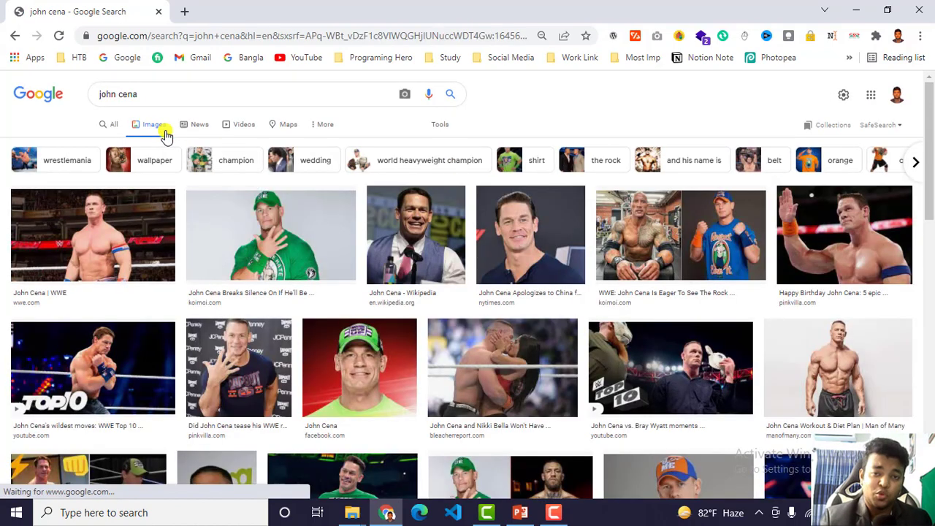
click(429, 228)
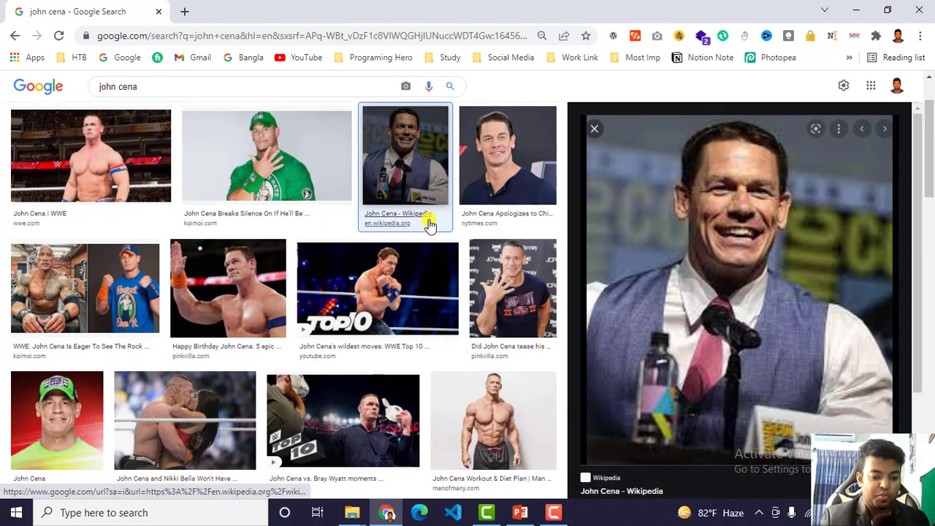
right_click(712, 167)
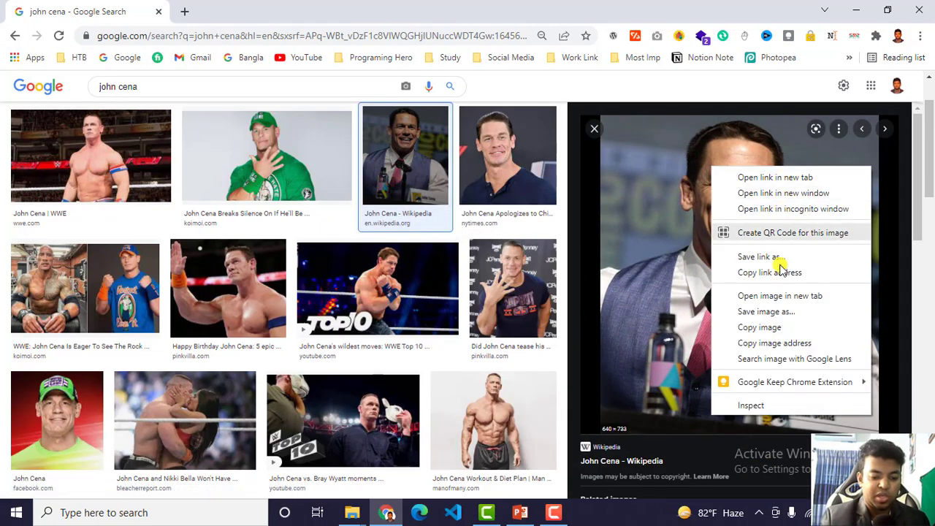
click(764, 328)
- Paste the portrait, shrink it to about 4.08 × 3.56 in, and place it right of centre
click(520, 512)
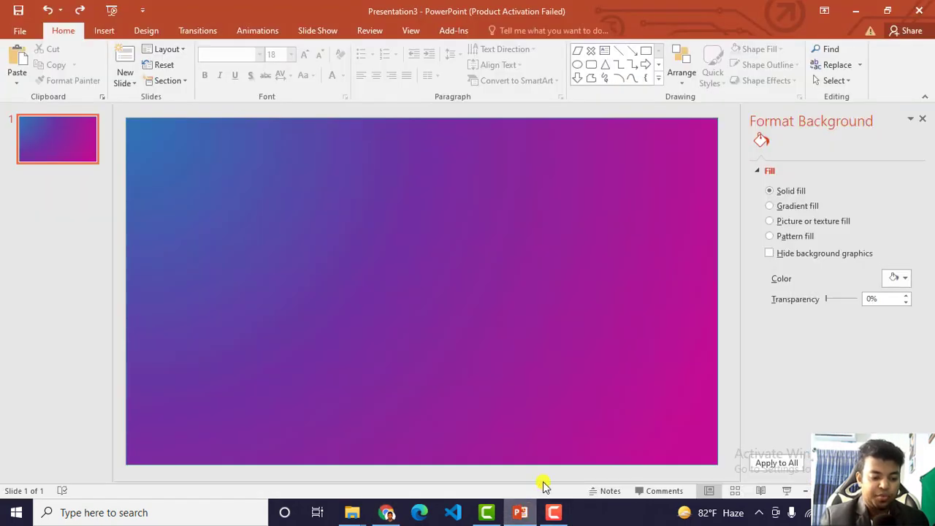
key(ctrl+v)
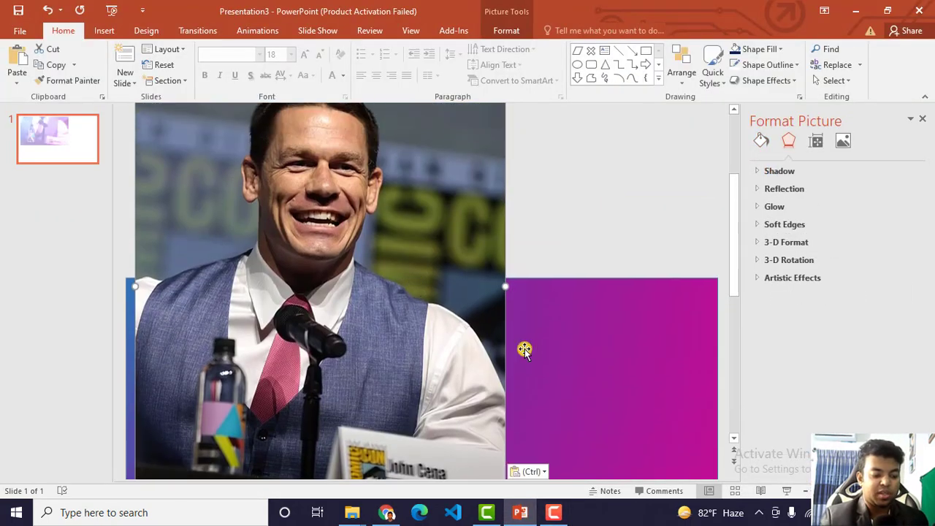
scroll(440, 319, down, 1)
scroll(440, 319, down, 1)
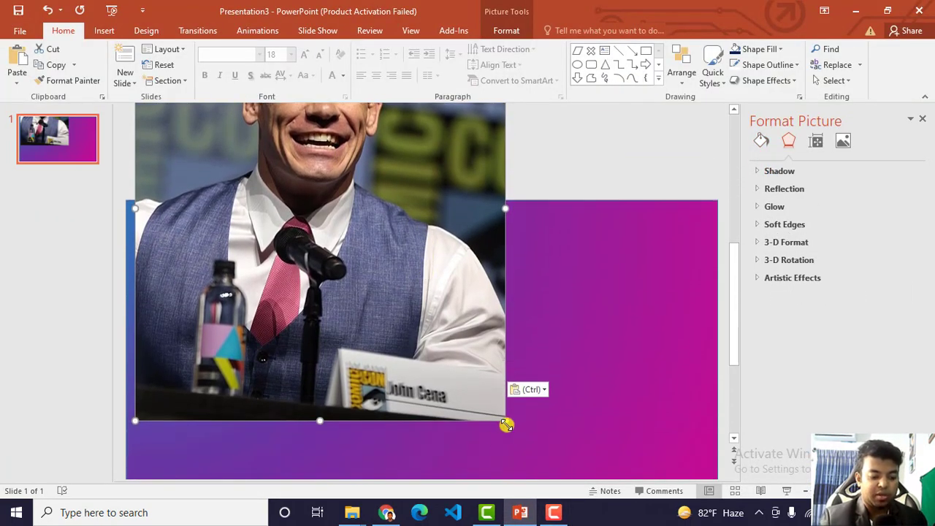
drag(506, 424, 333, 223)
mouse_move(249, 159)
mouse_down()
mouse_move(599, 398)
mouse_move(568, 395)
mouse_up()
drag(597, 330, 598, 341)
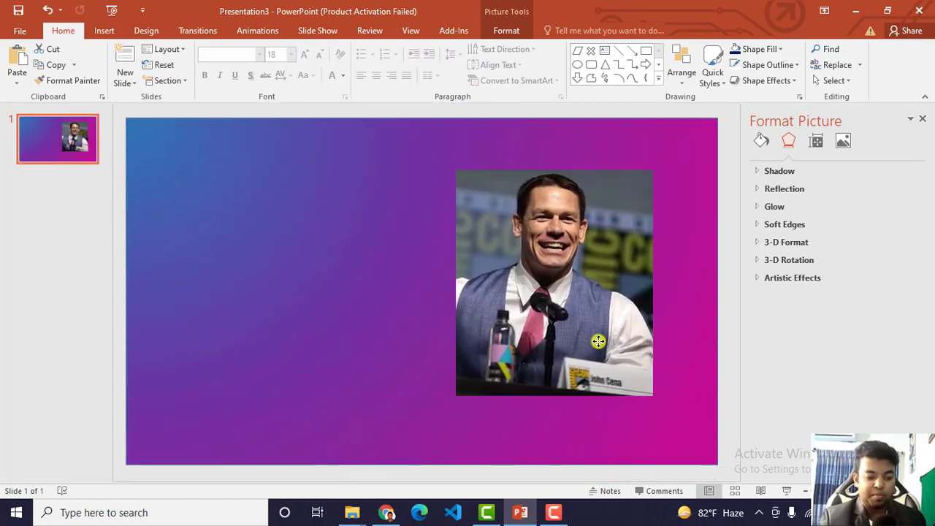
drag(594, 271, 598, 271)
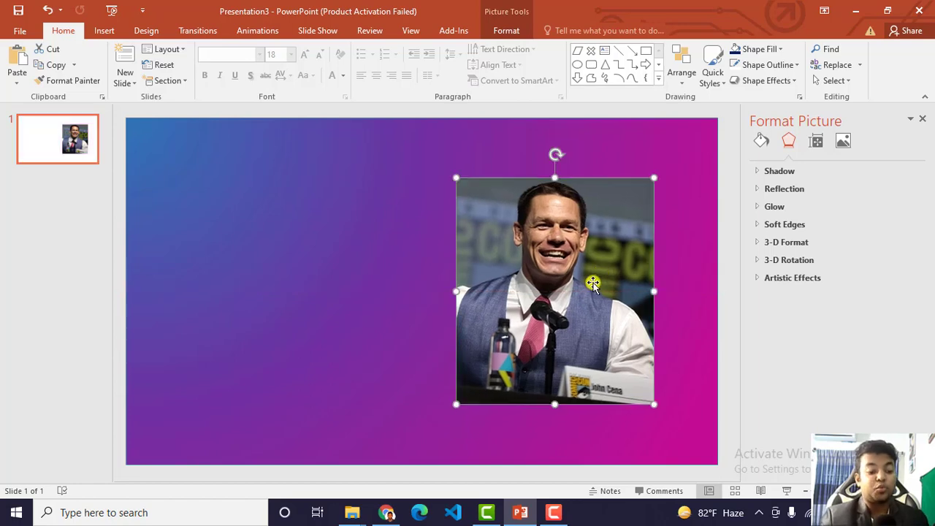
double_click(584, 219)
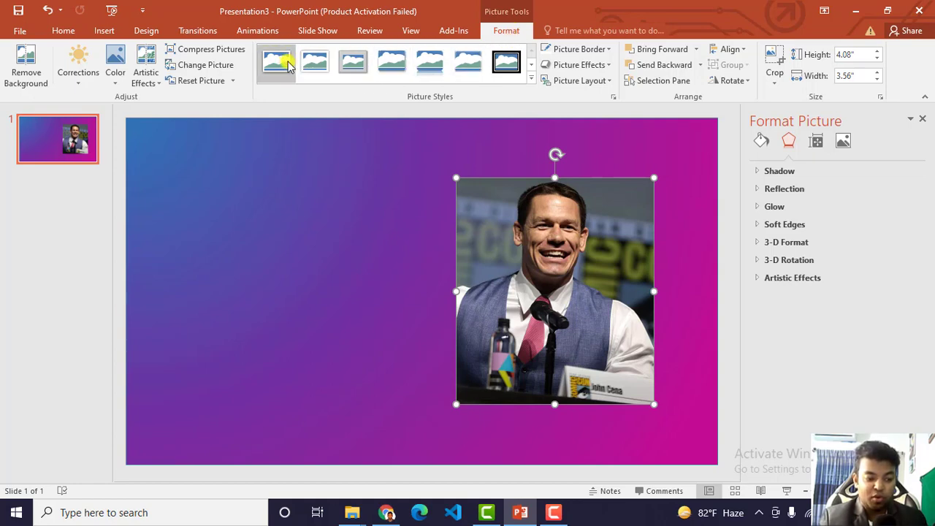
- Try picture styles on the portrait: shadowed frame, drop shadow, reflection, oval, soft edge, rounded diagonal corner
click(351, 64)
click(390, 65)
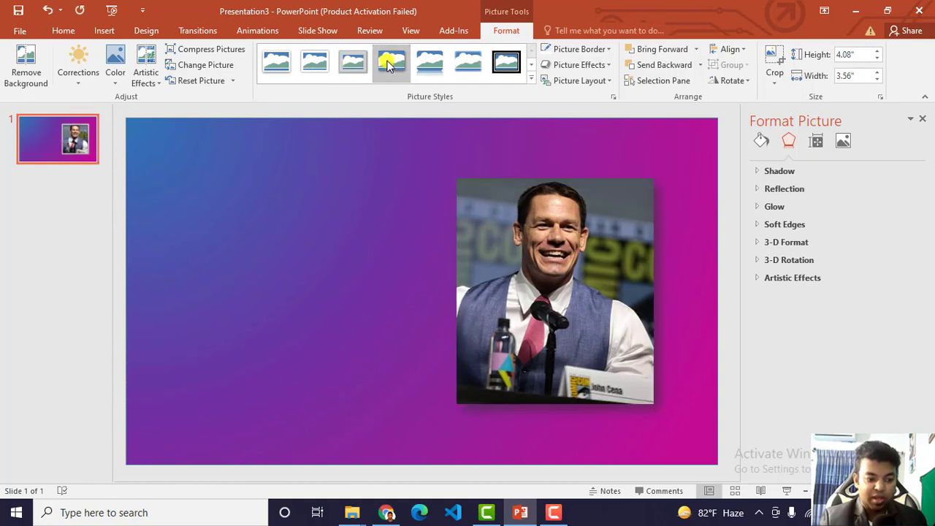
click(420, 65)
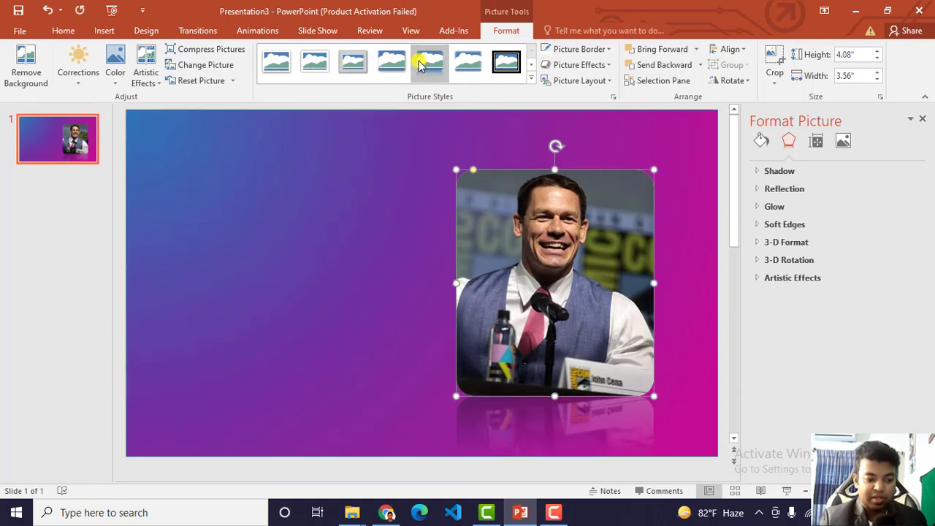
click(279, 63)
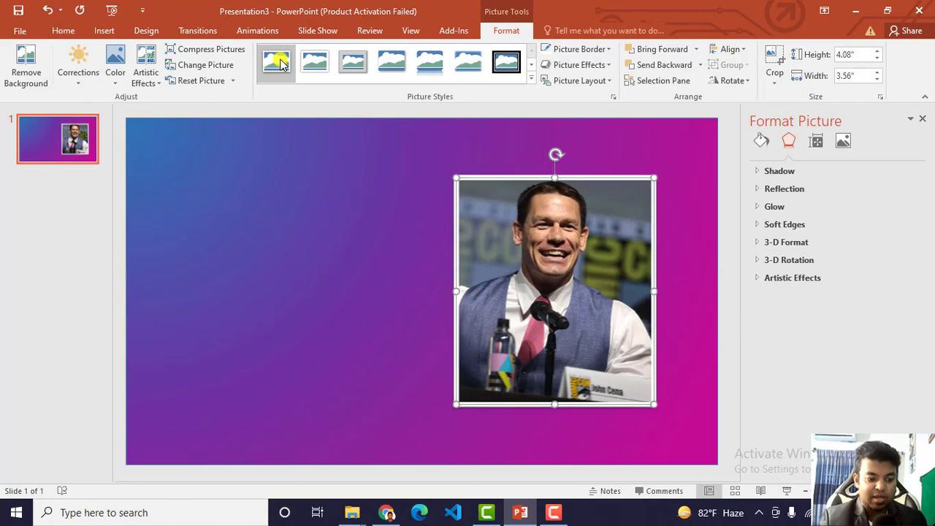
click(531, 64)
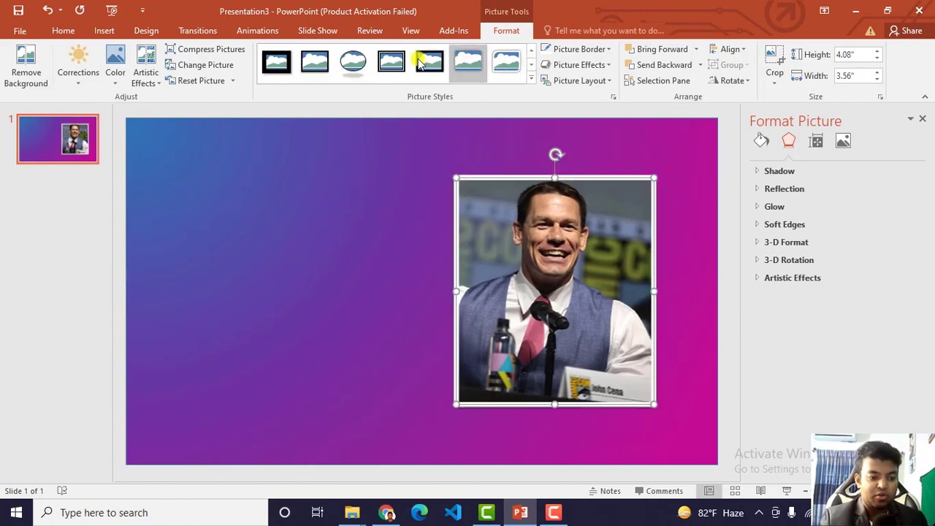
click(353, 63)
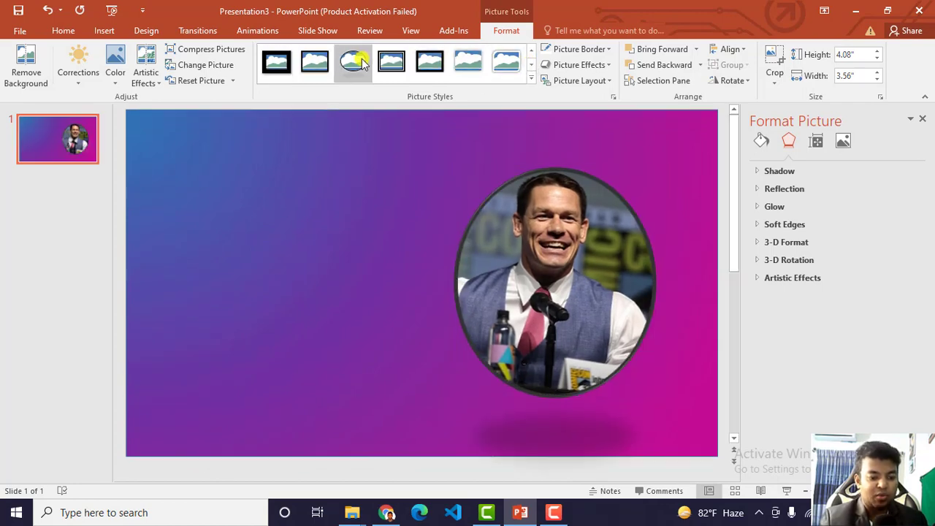
click(476, 65)
click(507, 64)
- Compare more styles from the expanded gallery, including oval, tilted, simple and snipped-corner white frames
click(532, 64)
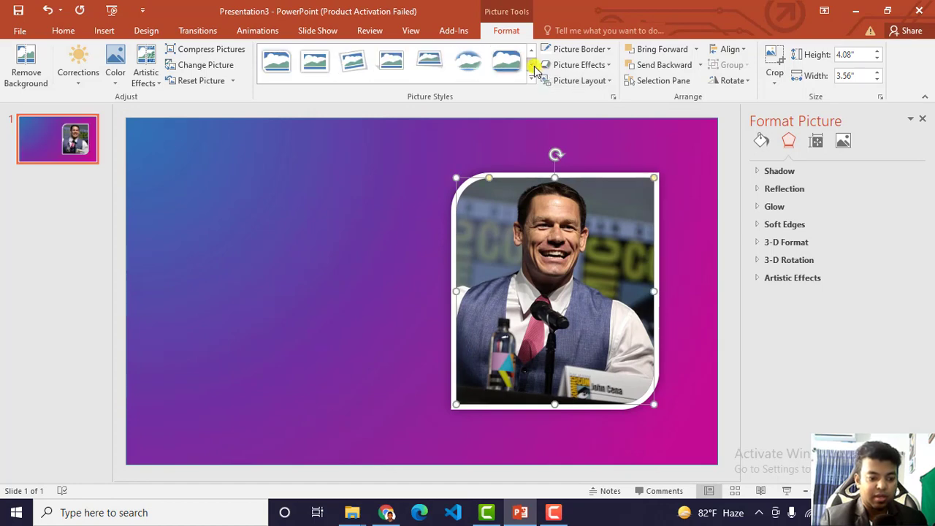
click(469, 62)
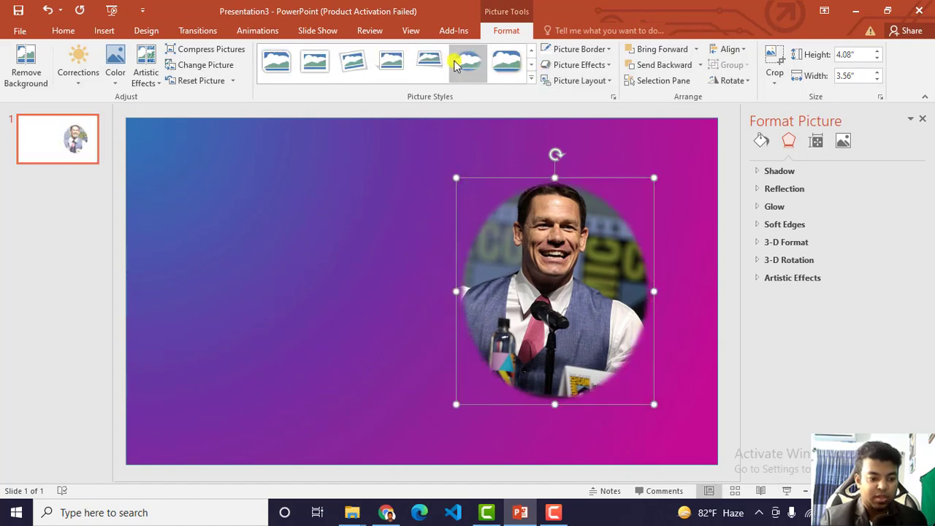
click(495, 65)
click(387, 63)
click(360, 63)
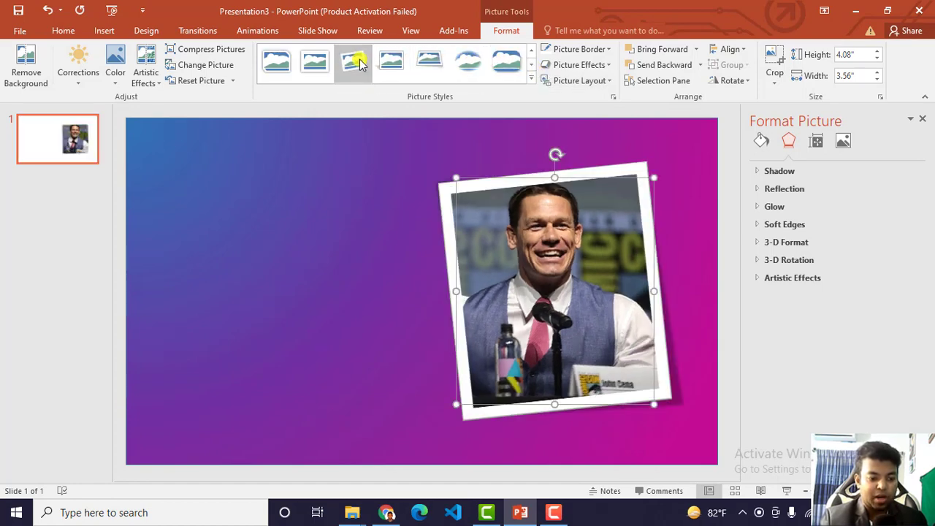
click(314, 63)
click(277, 63)
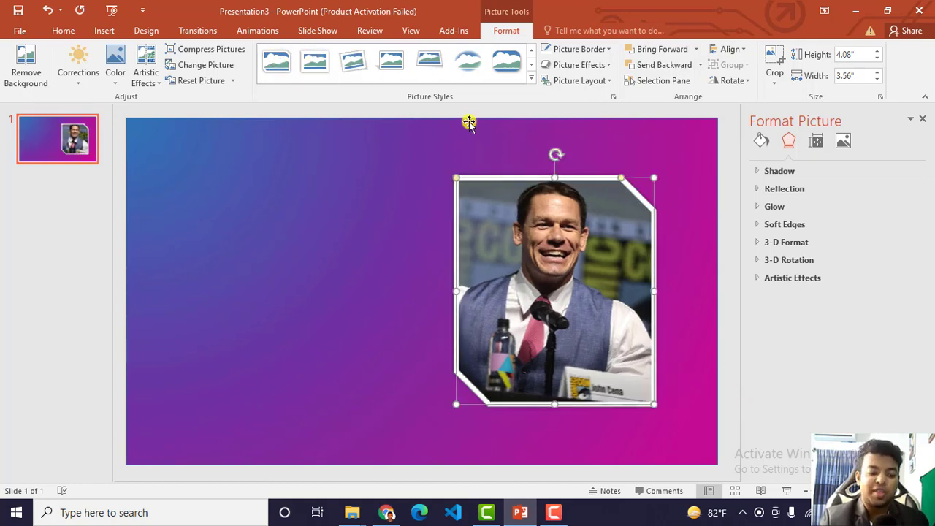
click(531, 63)
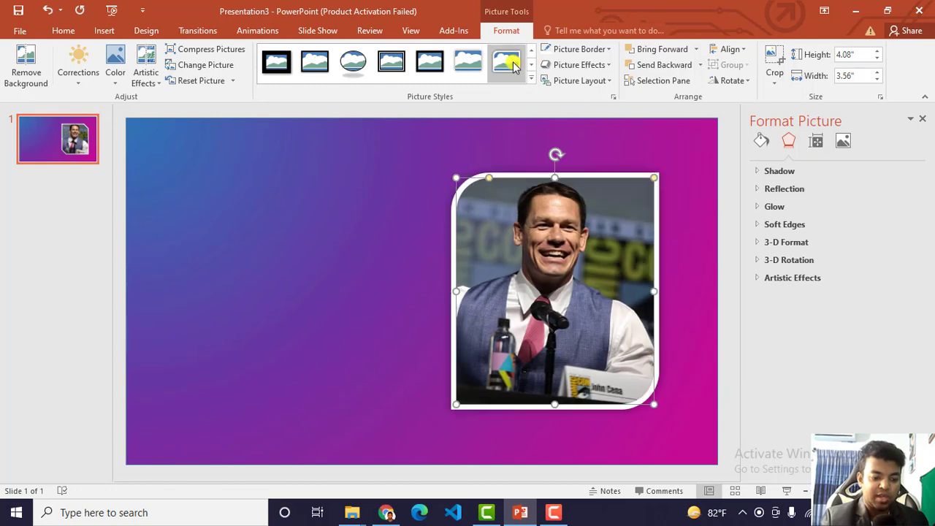
click(513, 66)
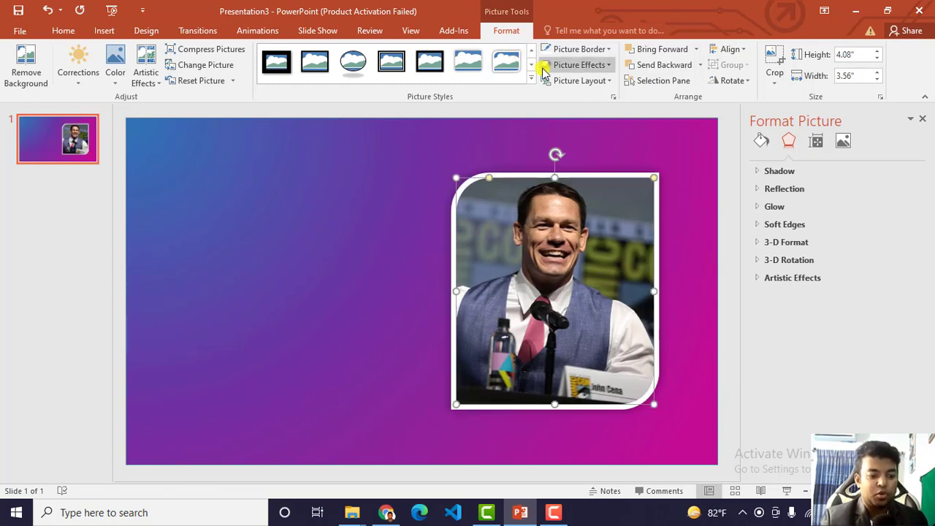
click(583, 51)
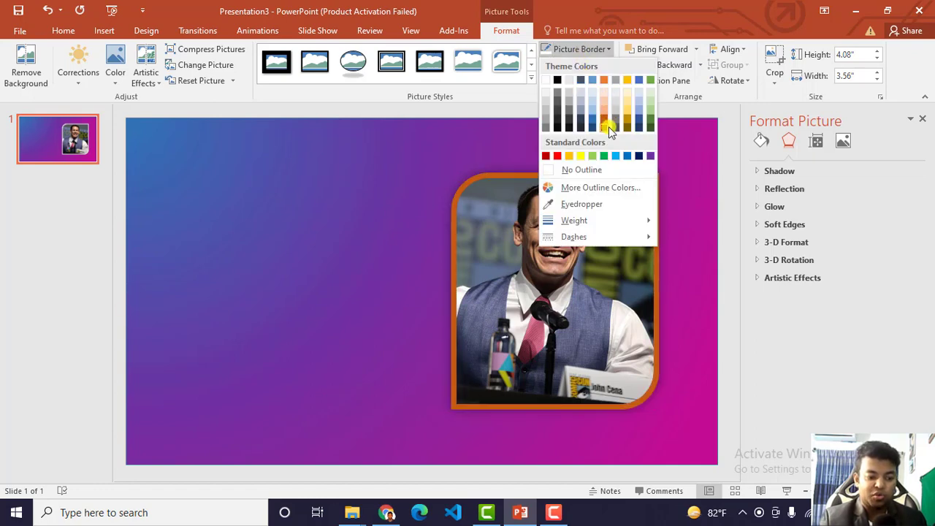
click(547, 82)
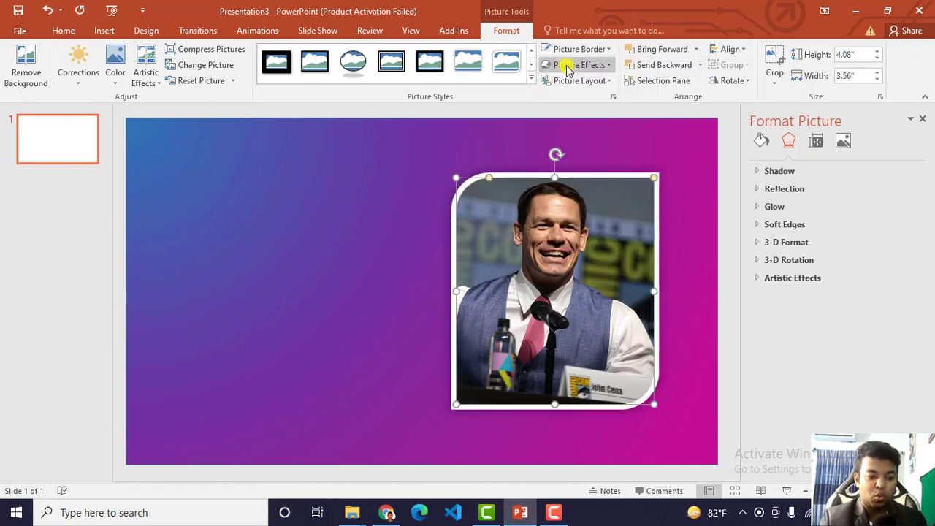
click(575, 67)
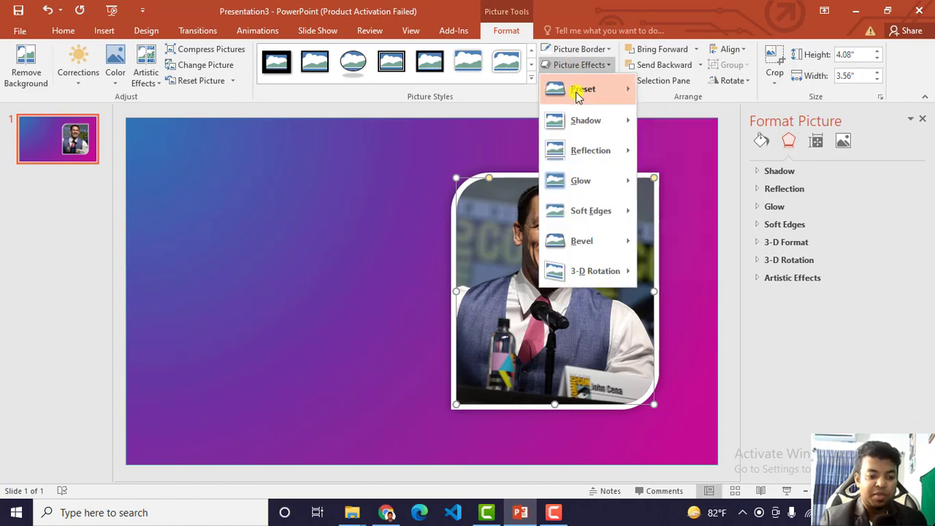
mouse_move(568, 89)
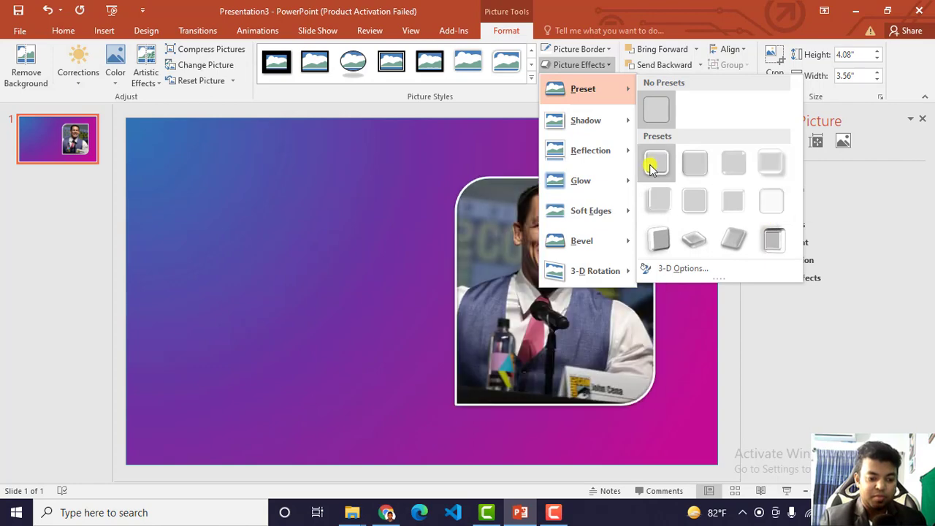
click(656, 248)
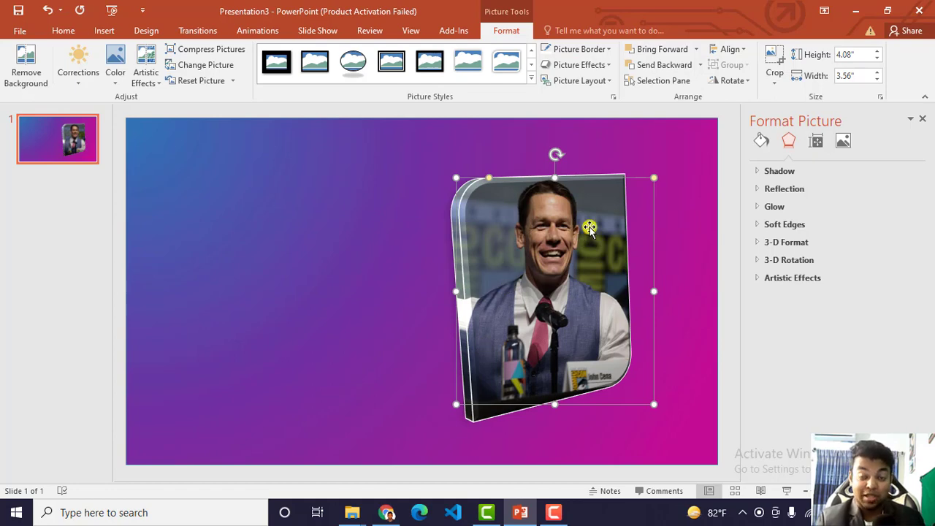
click(579, 65)
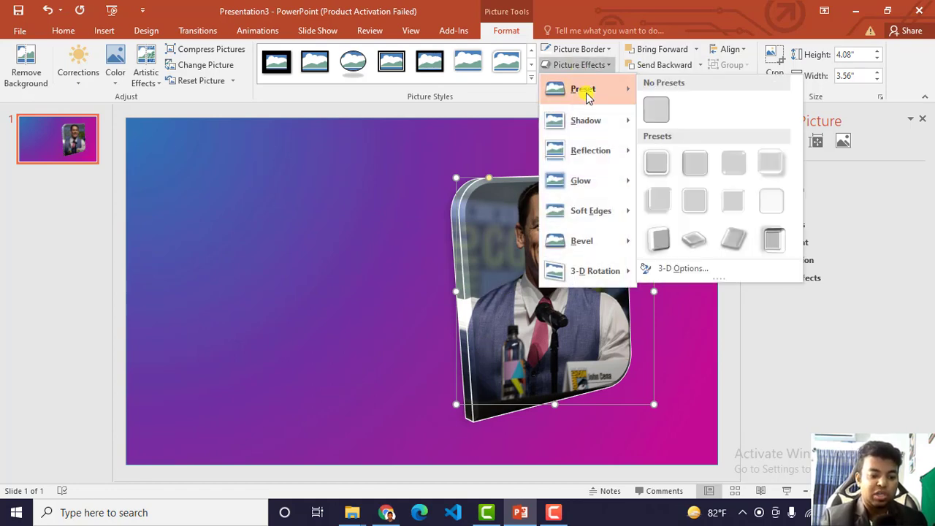
click(651, 106)
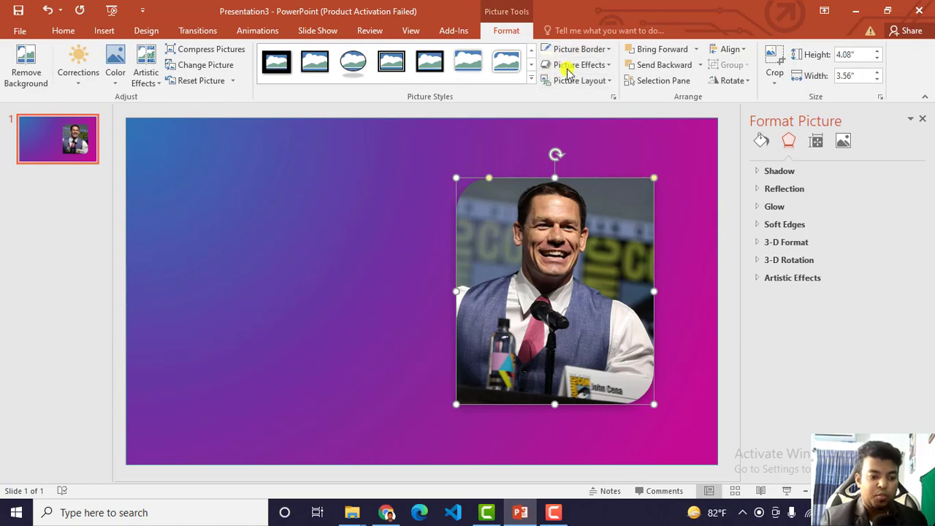
click(506, 62)
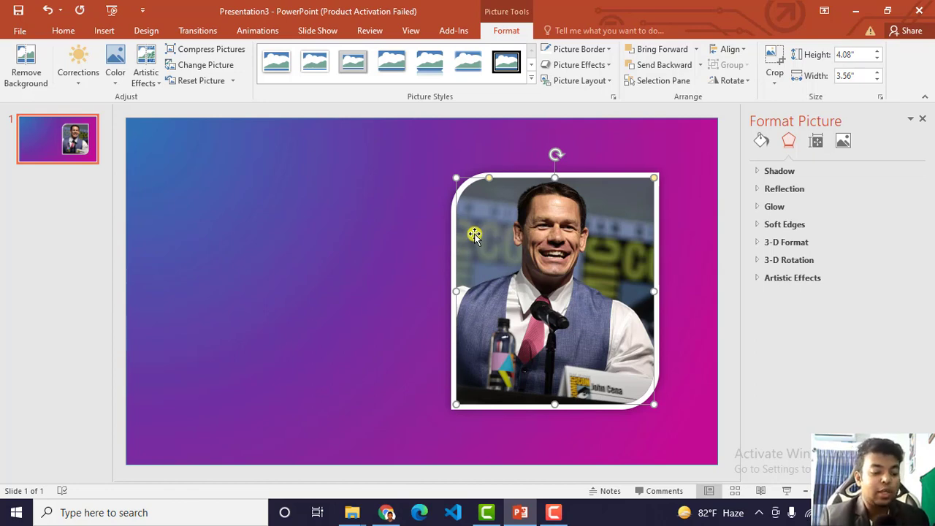
- Replace the browser search with 'birthday baloon png' and run it
click(386, 512)
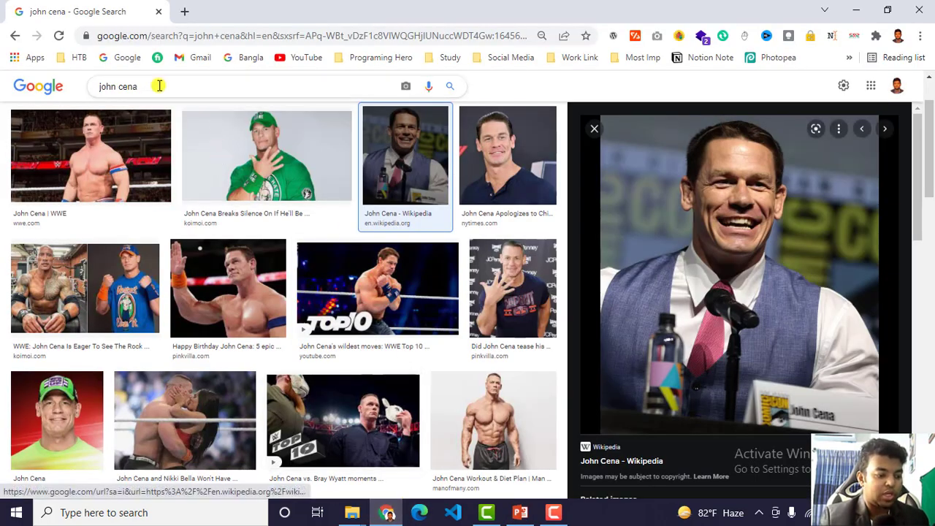
triple_click(158, 85)
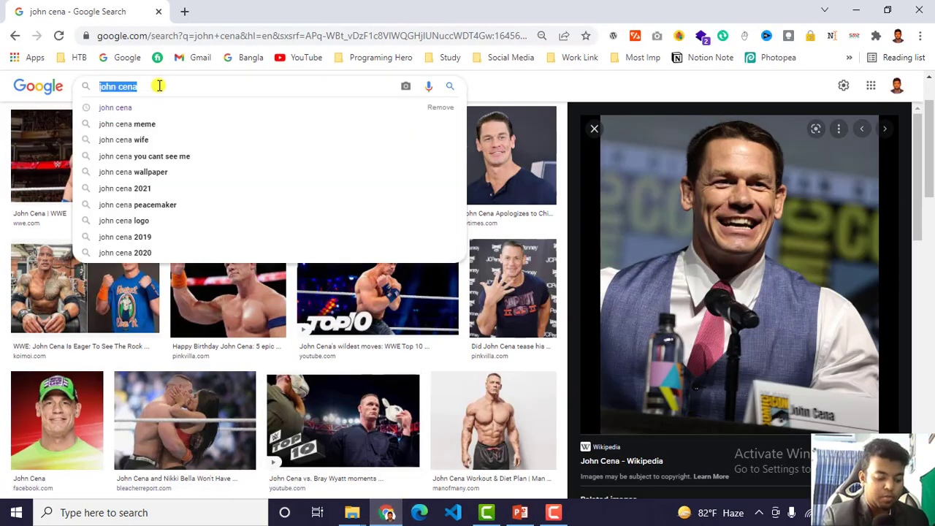
text(birth)
text(day )
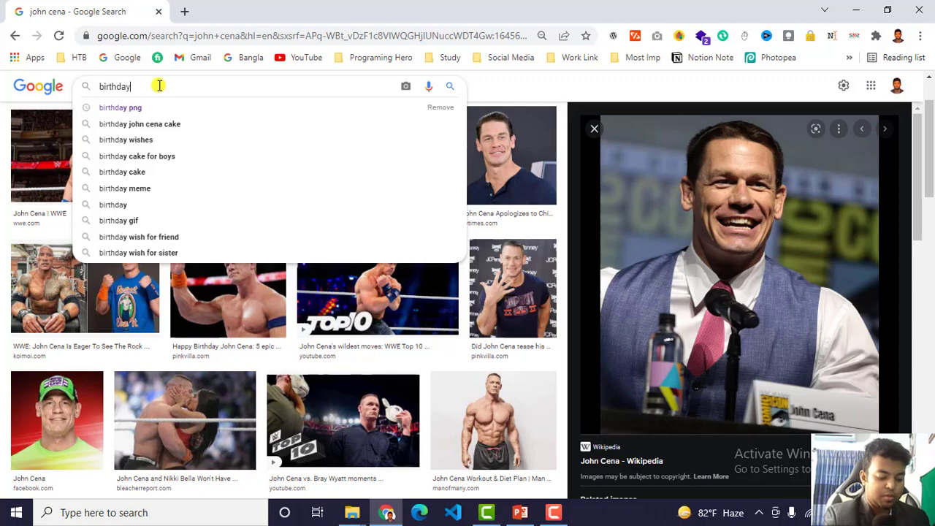
text(baloon)
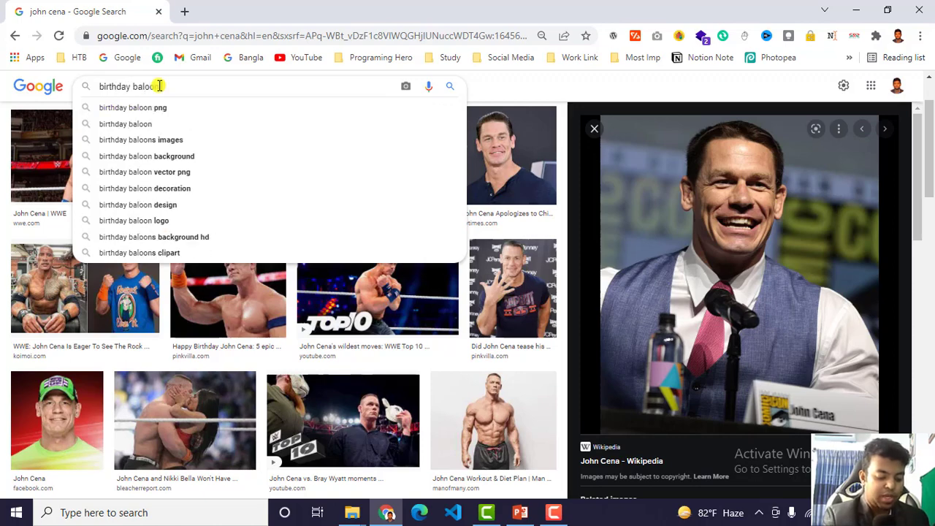
text( png)
key(Return)
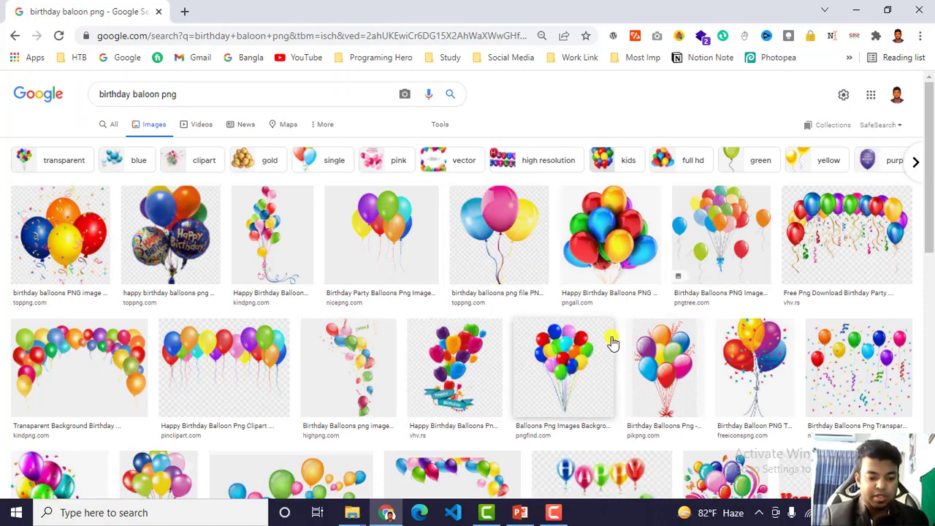
- Preview balloon images and copy the kindpng balloon bouquet for the slide
click(612, 341)
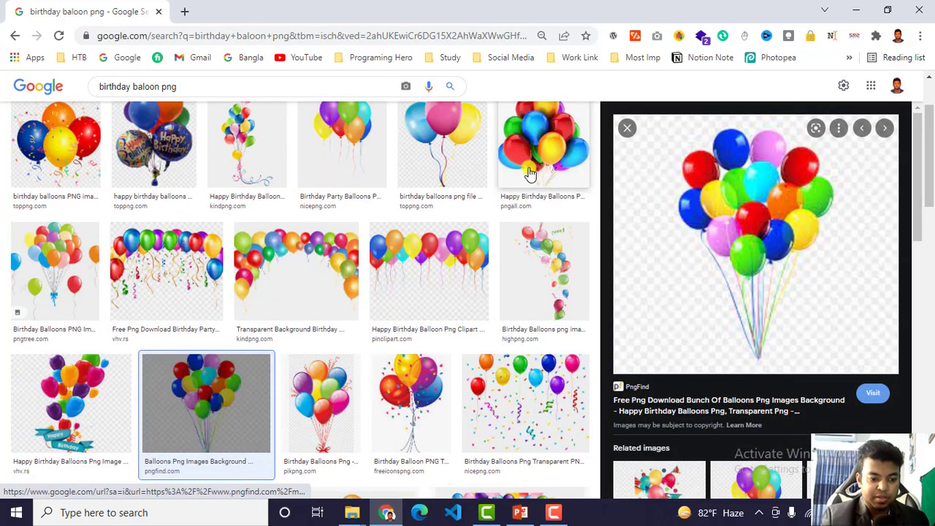
click(530, 173)
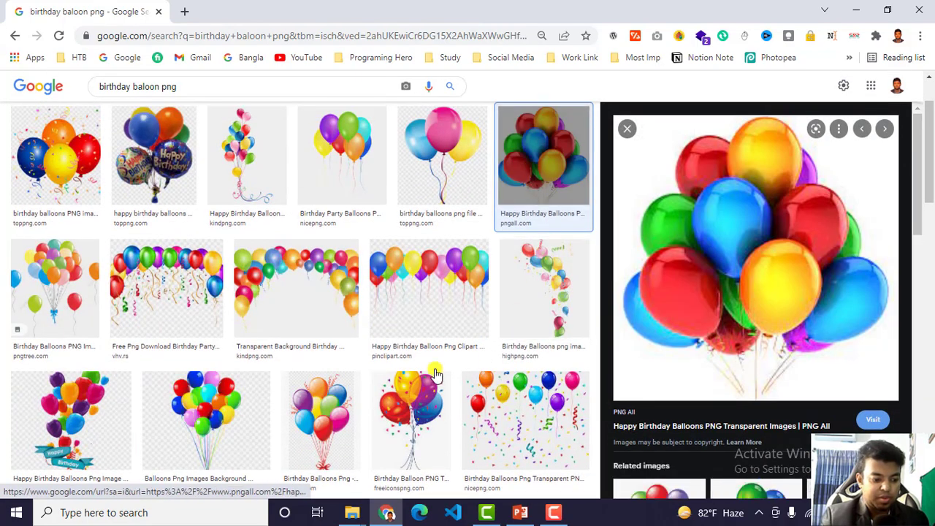
scroll(250, 301, up, 2)
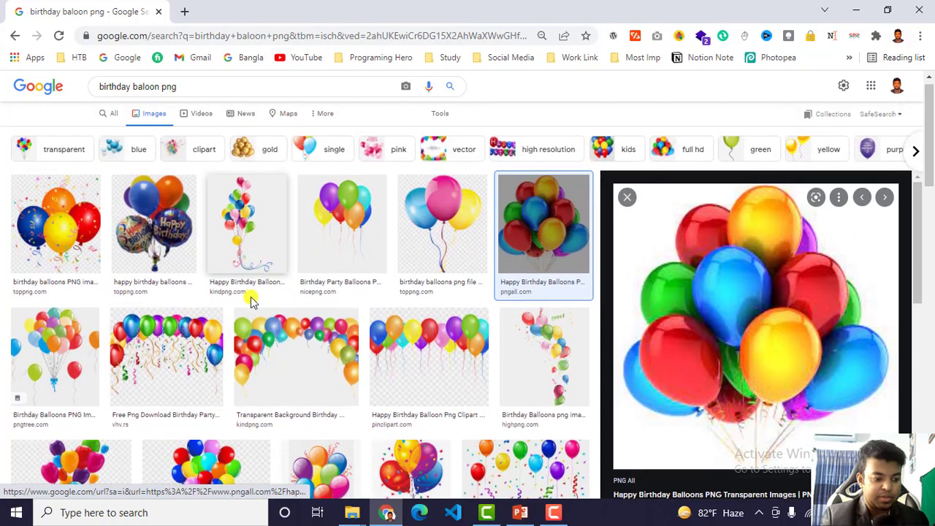
click(257, 267)
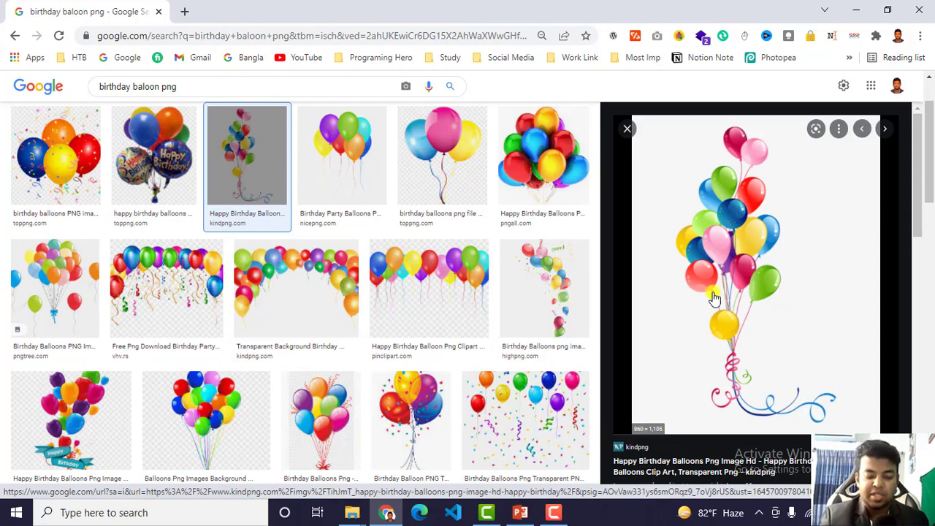
right_click(725, 218)
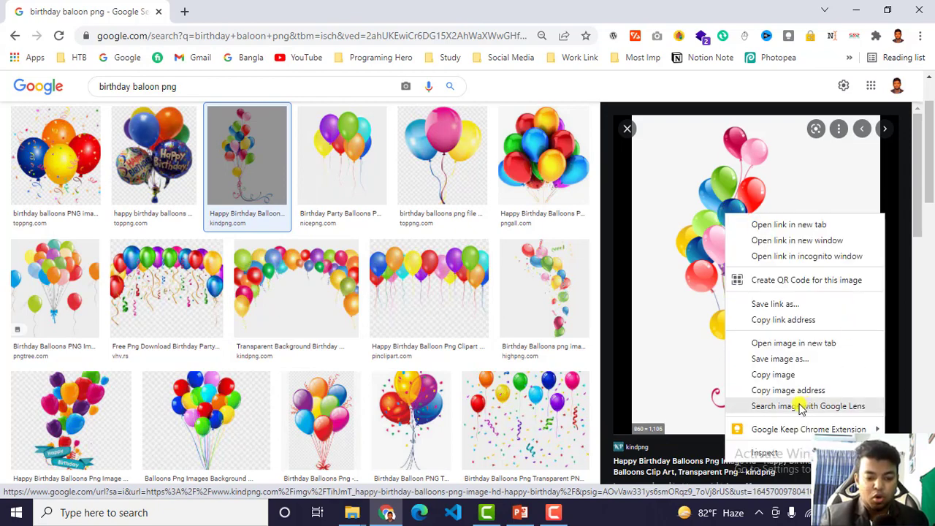
click(780, 376)
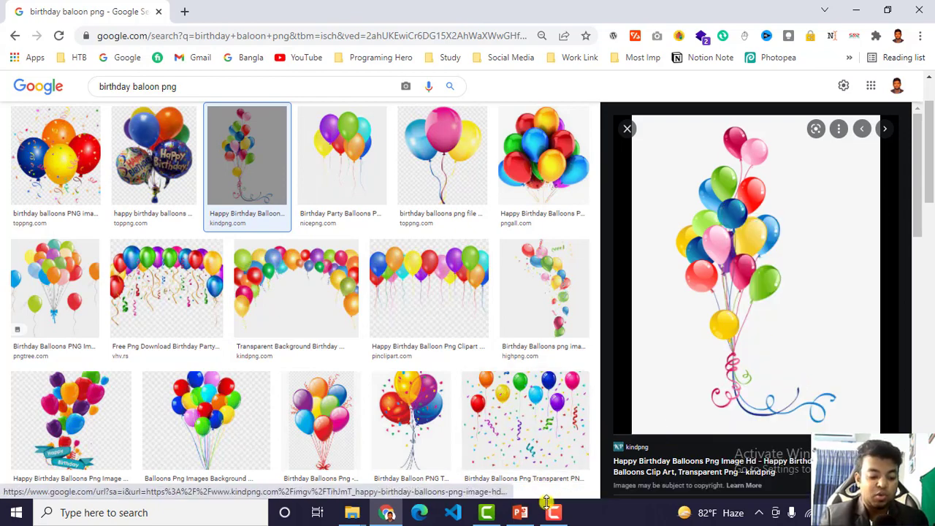
click(520, 512)
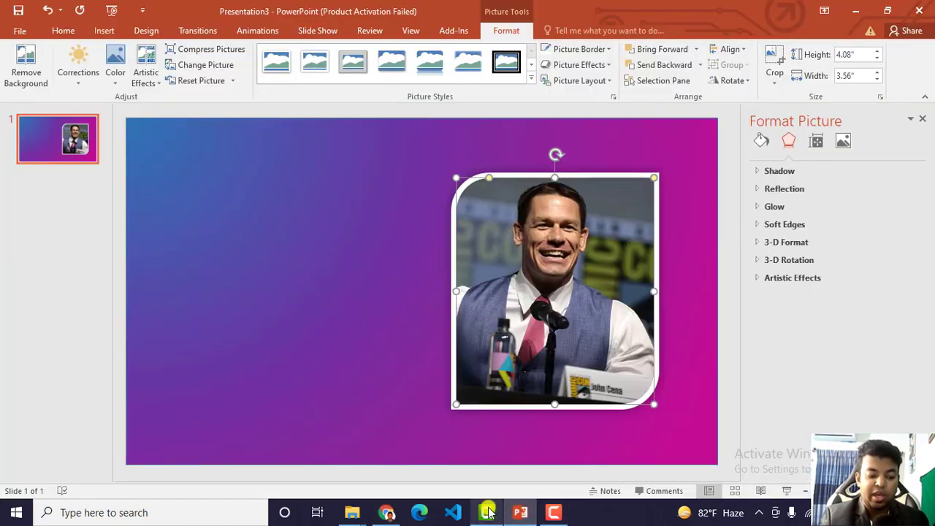
- Open the remove.bg website in a new browser tab
click(518, 512)
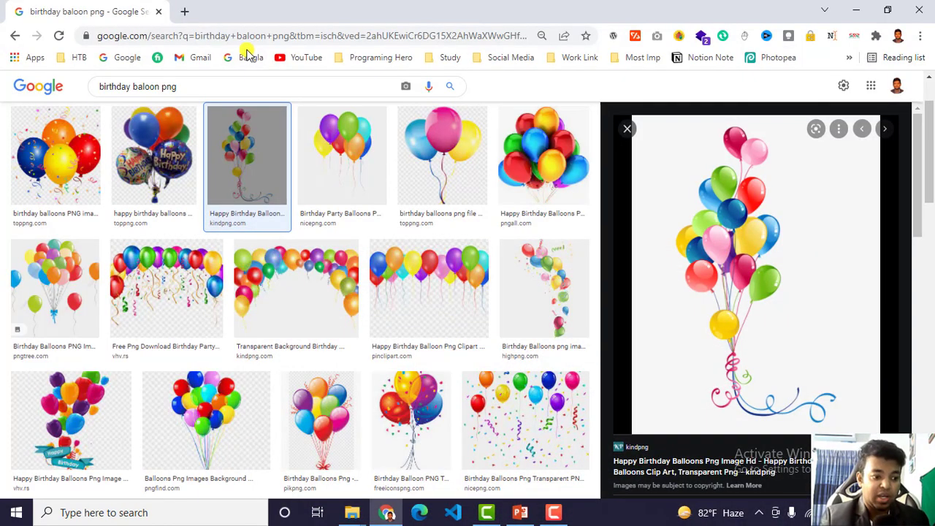
click(184, 12)
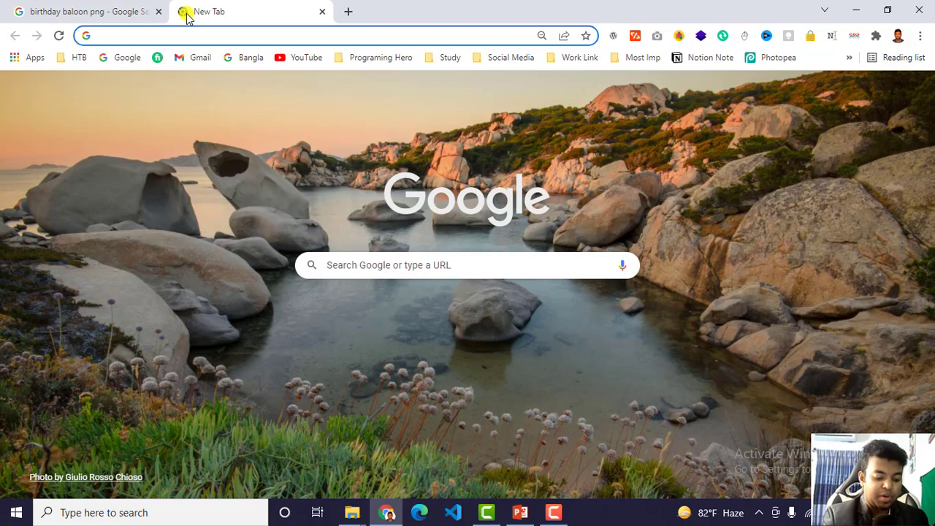
text(r)
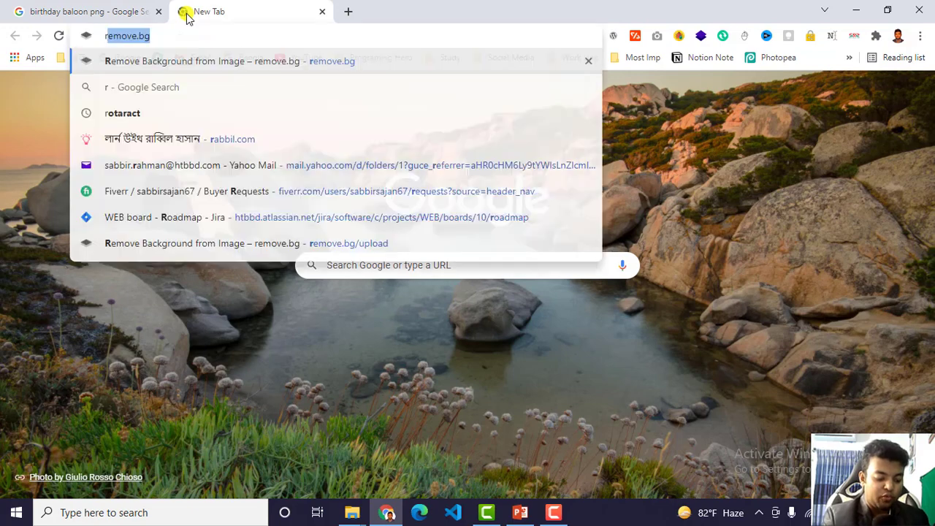
text(emov)
text(e)
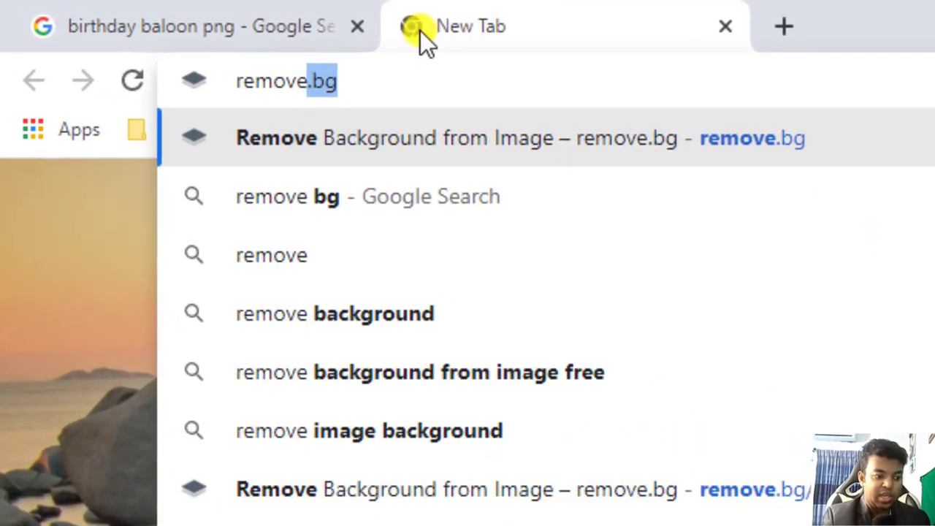
text(.b)
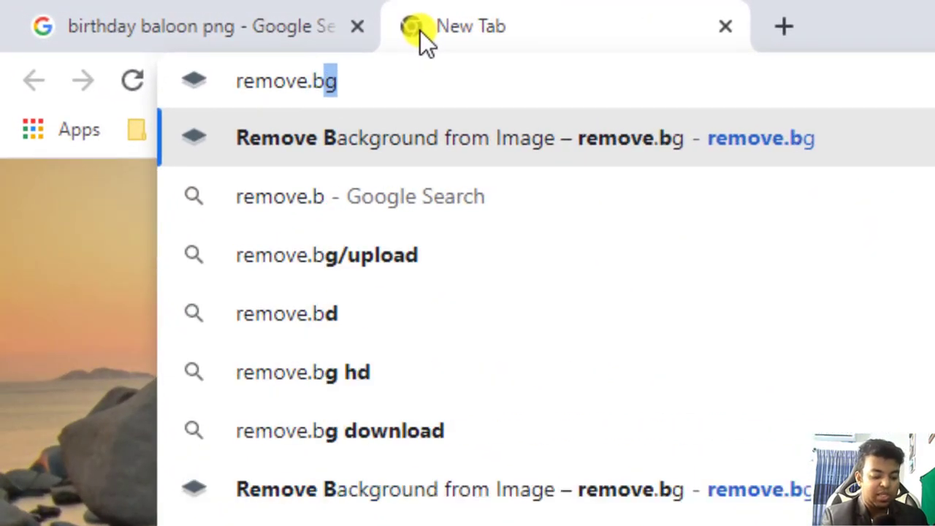
text(g)
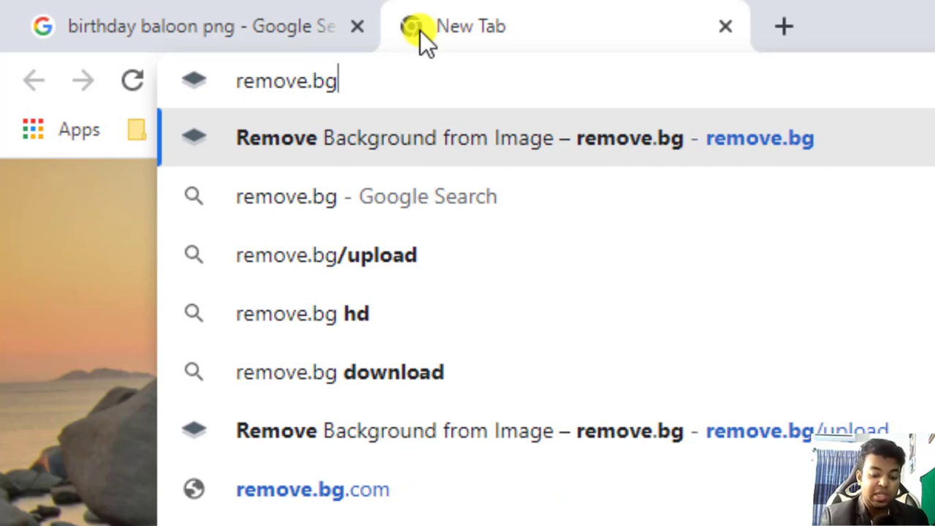
key(Return)
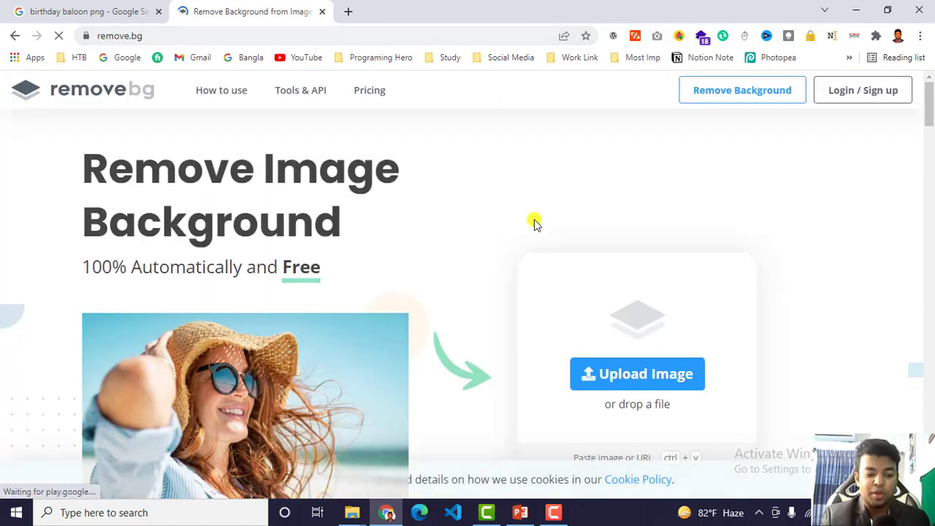
- Paste the balloon bouquet into remove.bg and download the background-free PNG
key(ctrl+v)
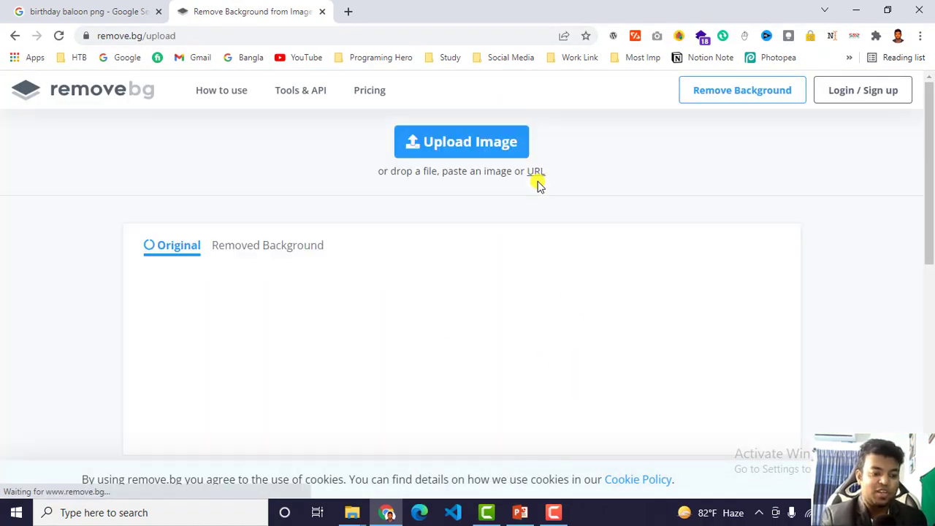
click(83, 8)
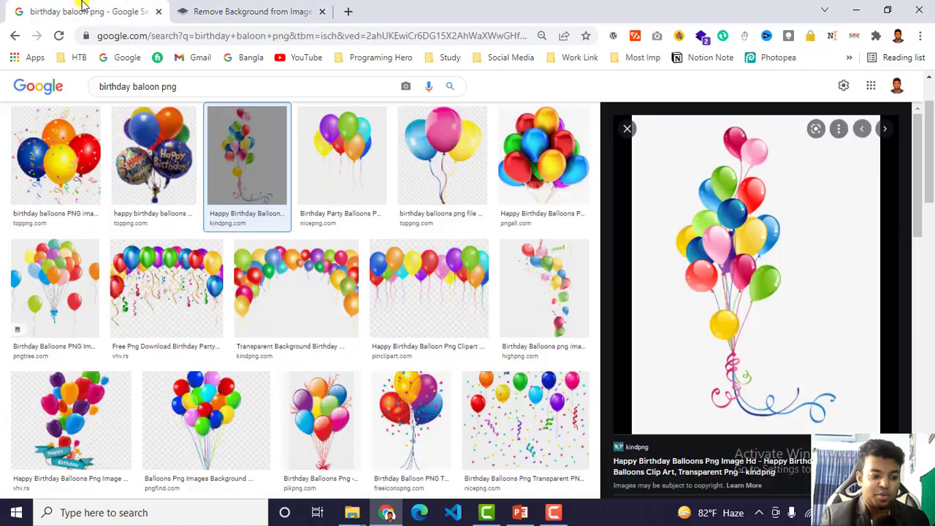
click(219, 9)
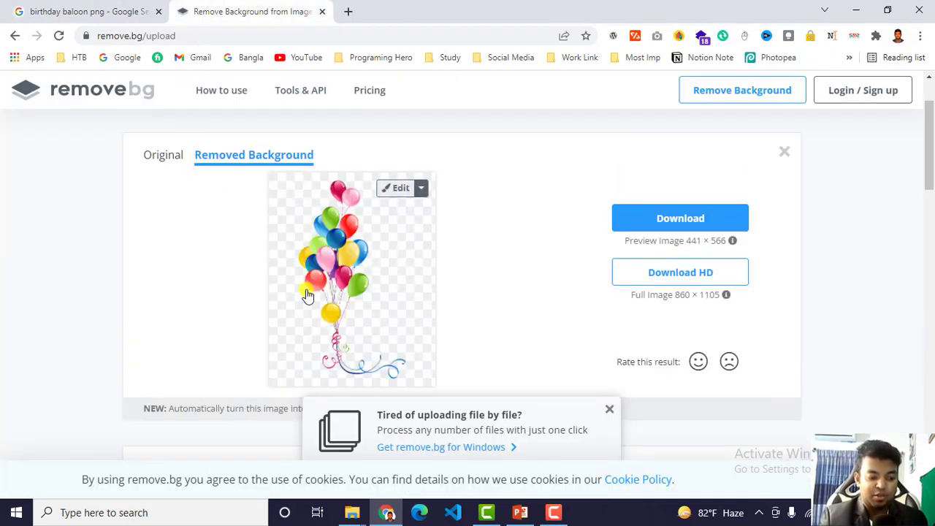
click(680, 217)
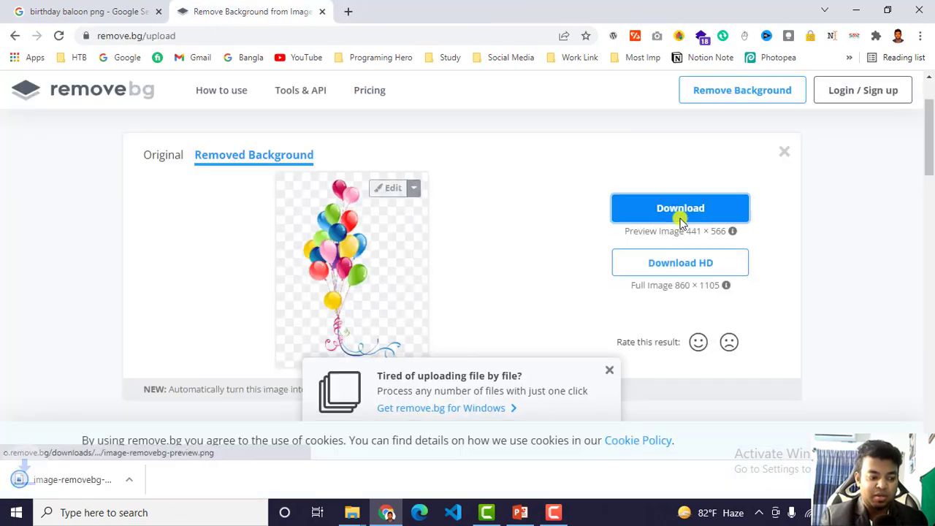
mouse_move(81, 480)
mouse_down()
mouse_move(425, 427)
mouse_move(520, 511)
mouse_up()
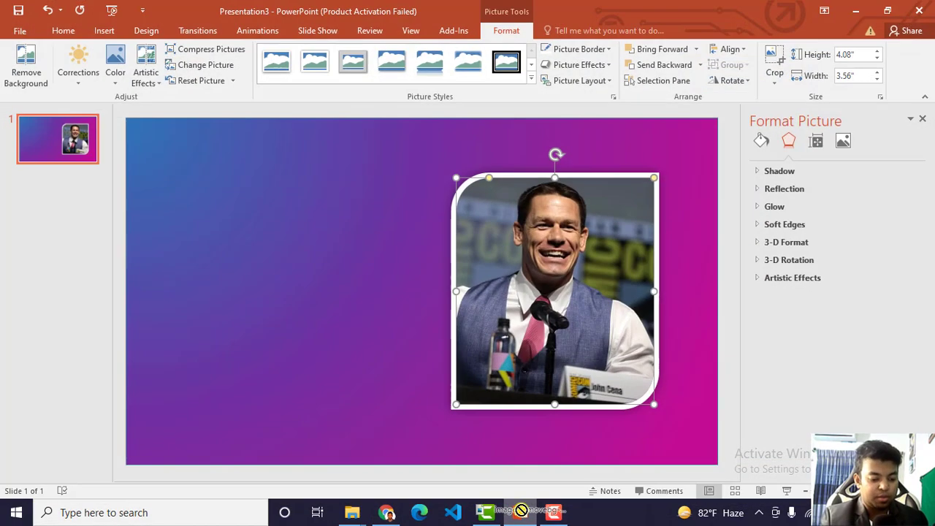
- Drop the balloon PNG onto the slide, over the photo's right edge, sized about 5.59 × 4.88 in
drag(523, 503, 548, 352)
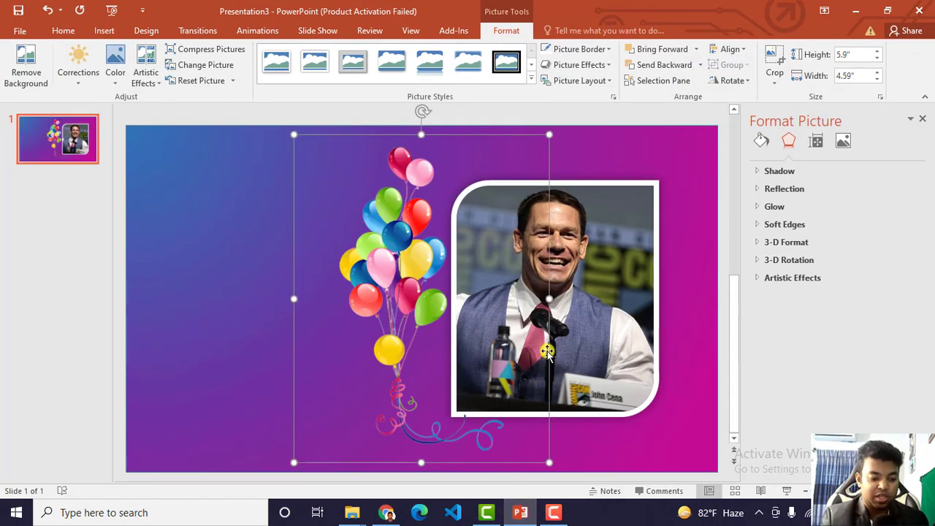
mouse_move(407, 324)
mouse_down()
mouse_move(650, 349)
mouse_move(648, 167)
mouse_up()
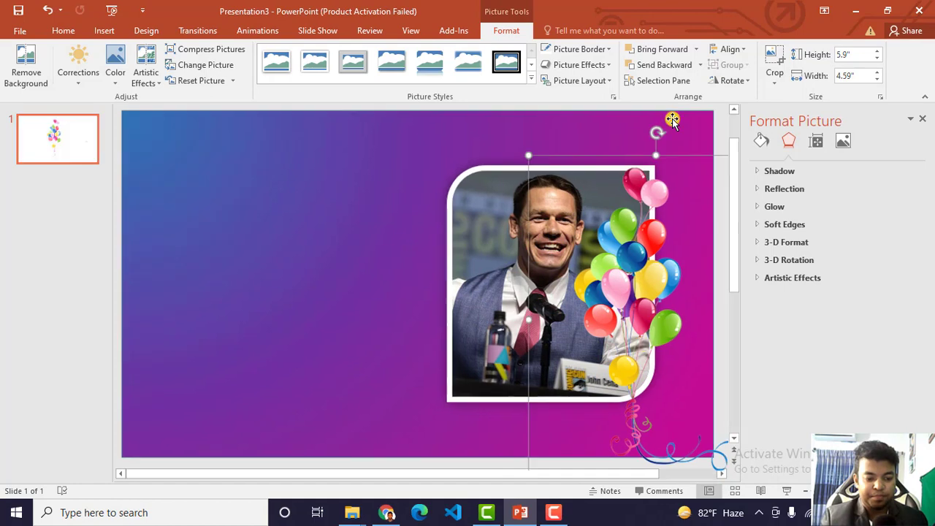
mouse_move(531, 154)
mouse_down()
mouse_move(648, 269)
mouse_move(650, 258)
mouse_up()
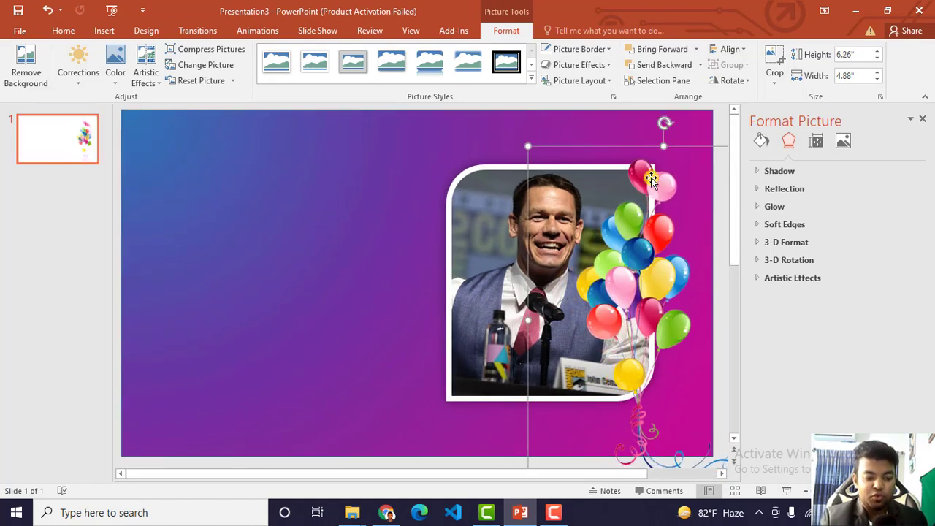
drag(663, 142, 662, 170)
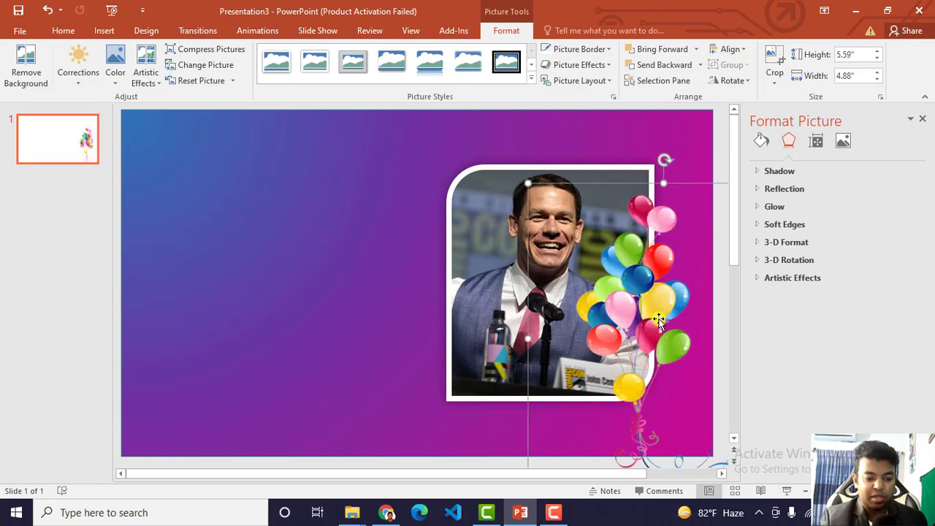
drag(650, 304, 653, 298)
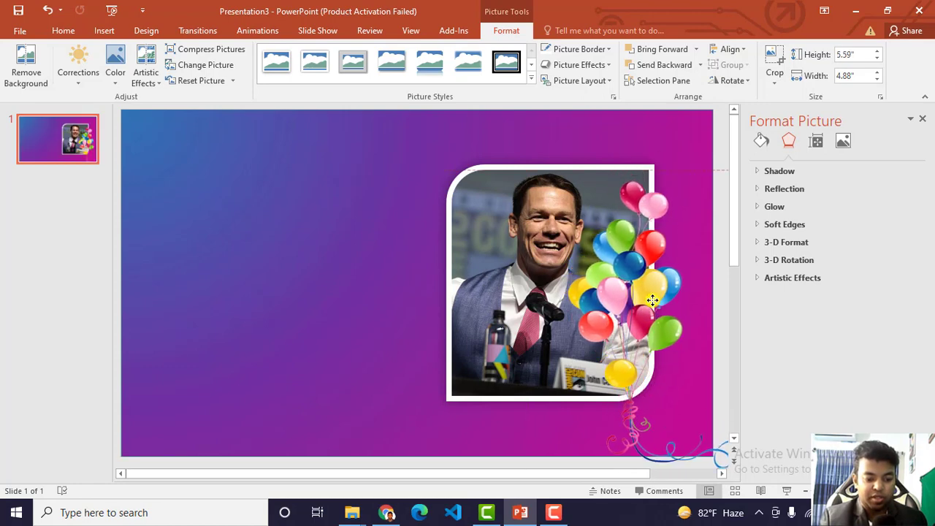
click(361, 273)
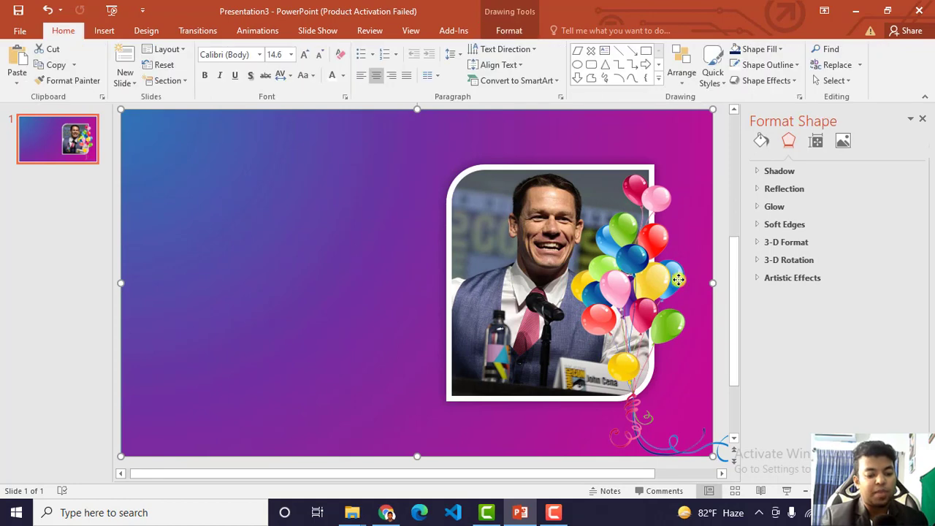
click(386, 512)
- Search Google Images for 'birthday png' and preview the pink Happy Birthday badge to copy it
click(135, 9)
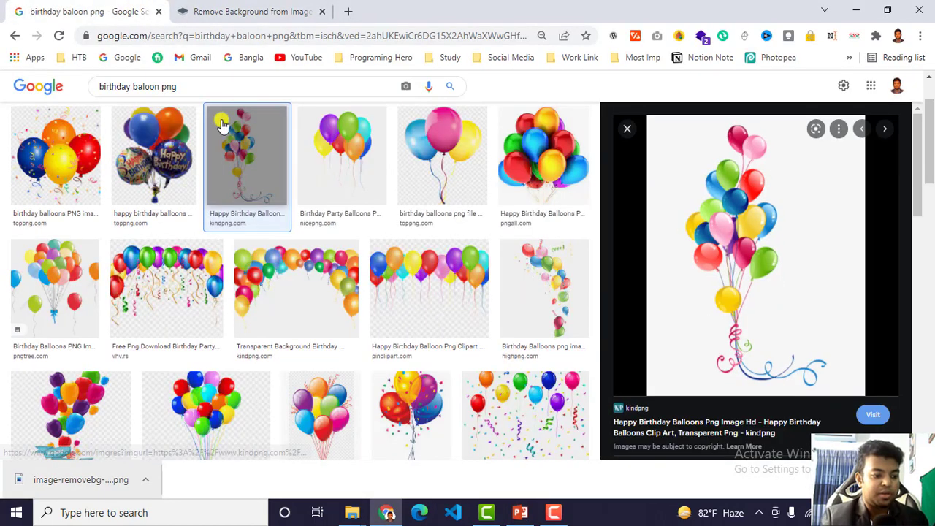
click(161, 87)
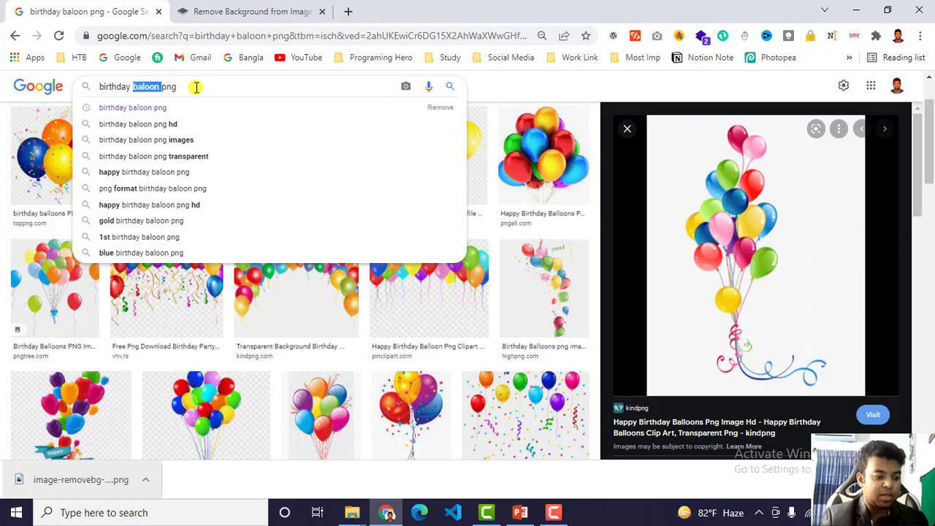
key(Return)
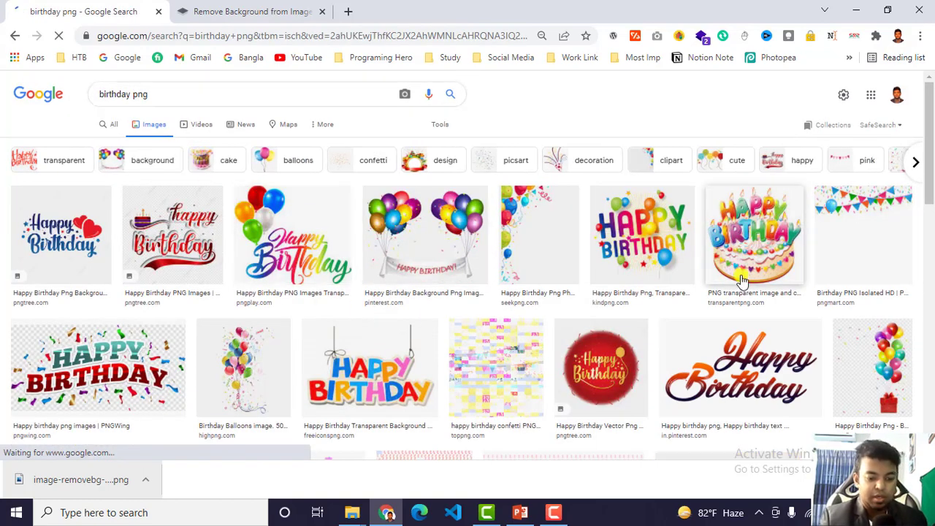
scroll(590, 250, down, 2)
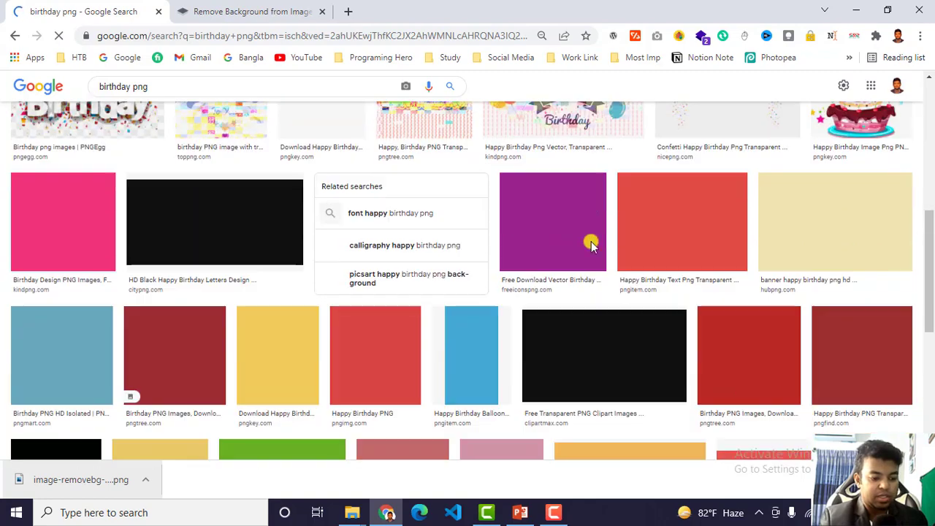
click(413, 365)
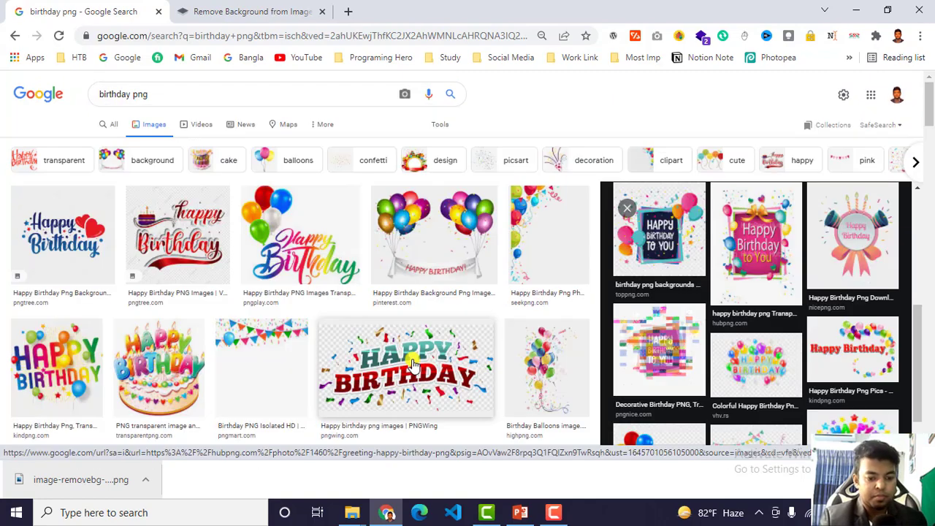
click(855, 243)
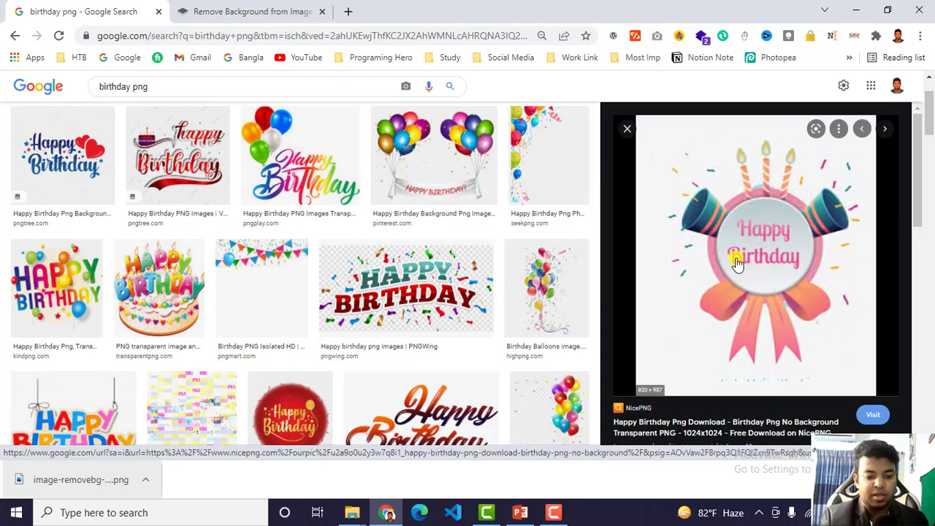
right_click(758, 232)
- Copy the Happy Birthday badge, paste it into remove.bg, and download the 462 × 540 transparent PNG
click(799, 387)
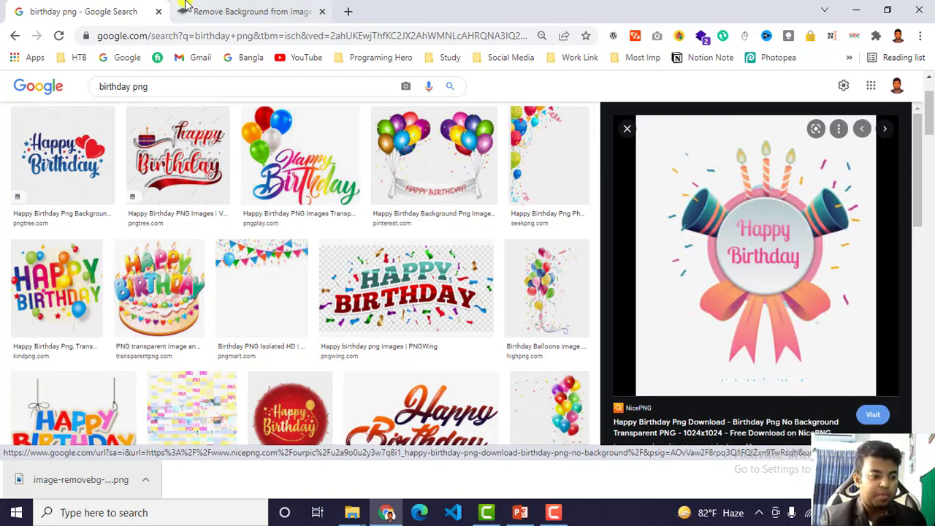
click(212, 11)
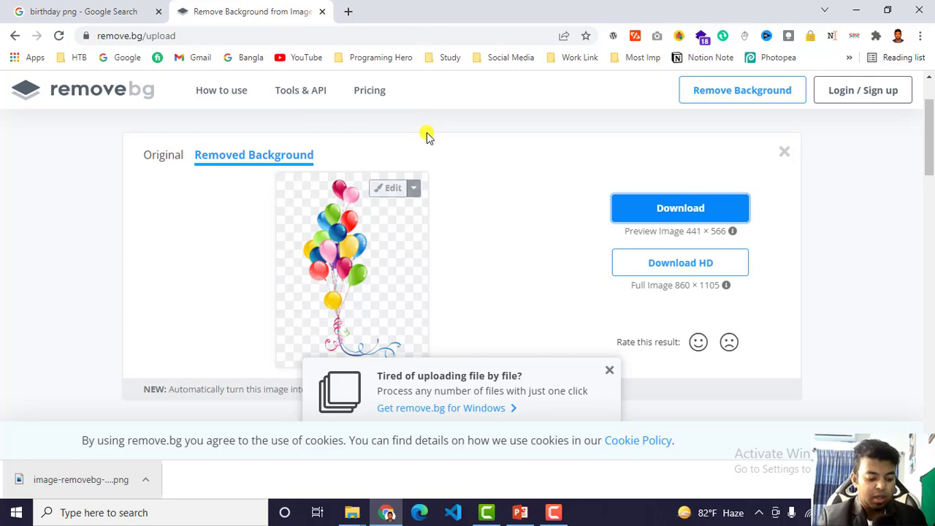
key(ctrl+v)
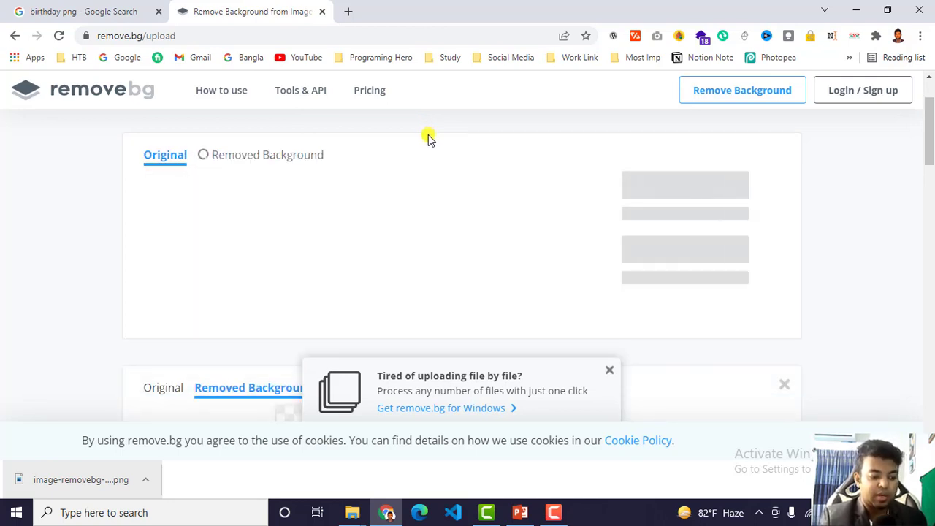
click(612, 373)
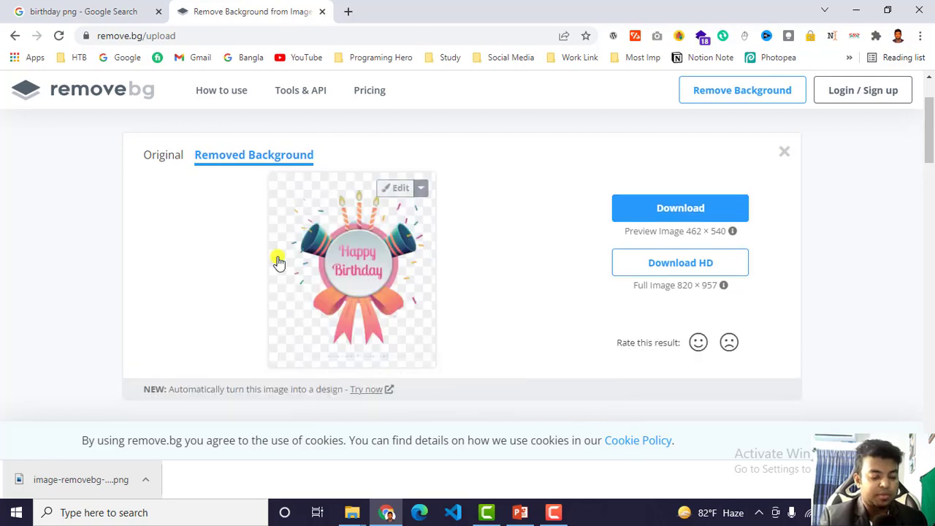
click(690, 209)
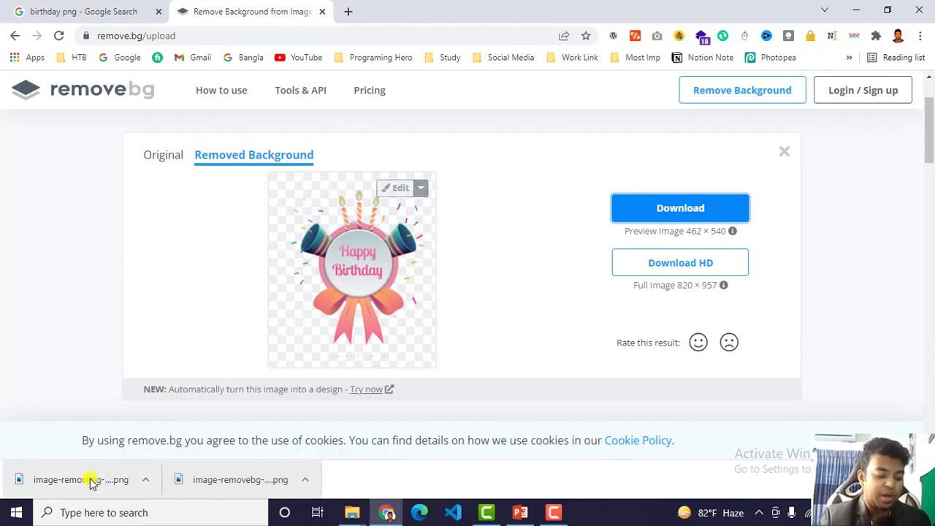
drag(92, 479, 532, 519)
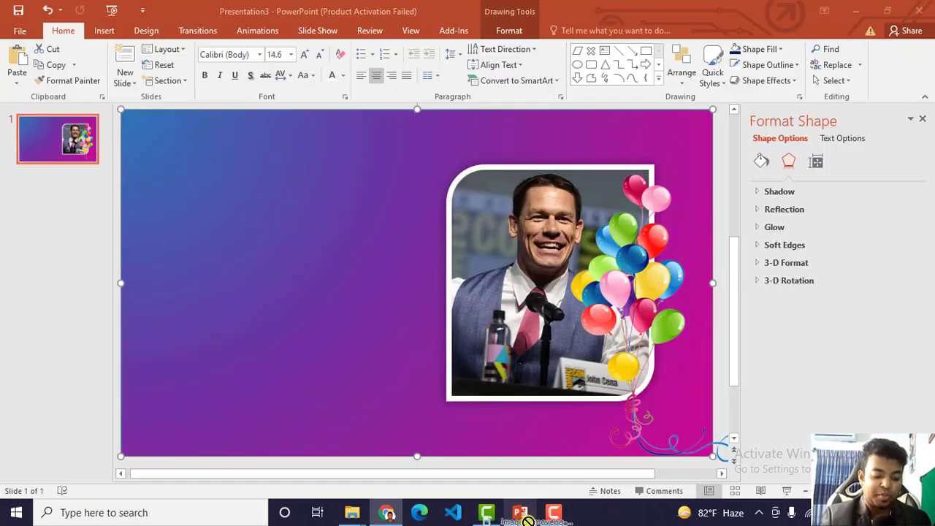
- Drop the badge onto the slide, shrink it to 3.77 in tall, over the photo's lower-left corner
drag(532, 519, 387, 292)
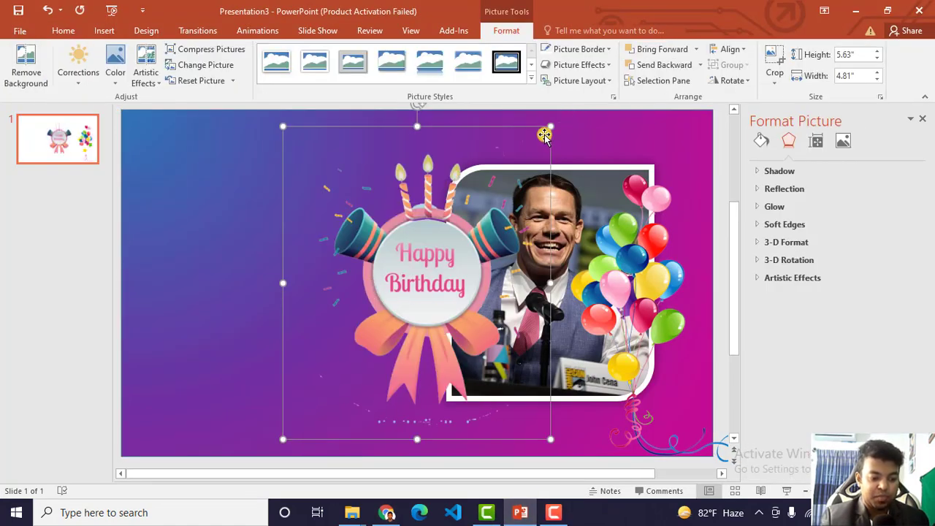
drag(549, 129, 461, 230)
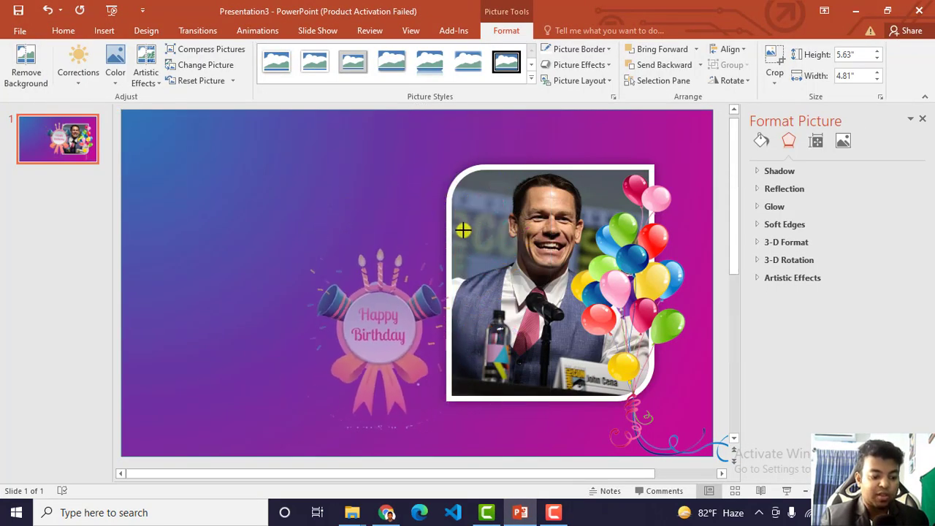
drag(414, 334, 459, 371)
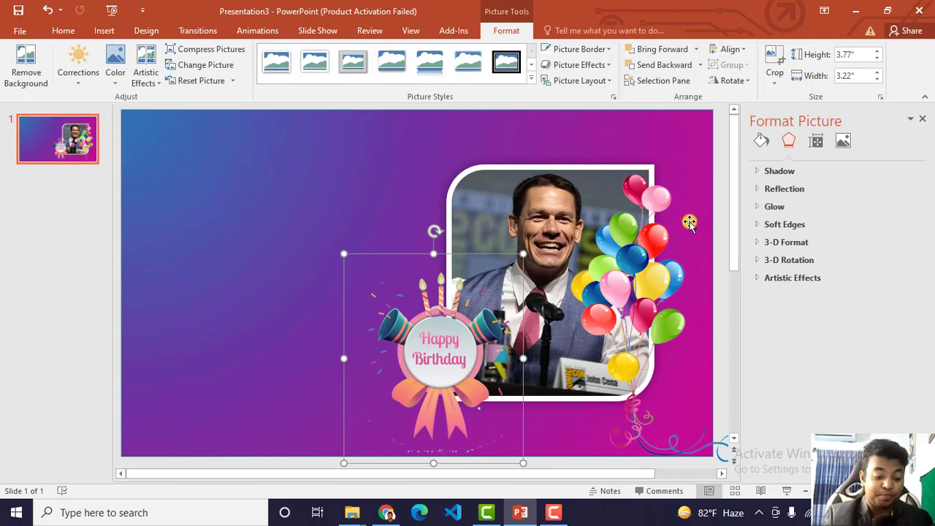
- Check the layout by selecting the framed photo, the badge and the gradient background shape
click(453, 165)
double_click(502, 226)
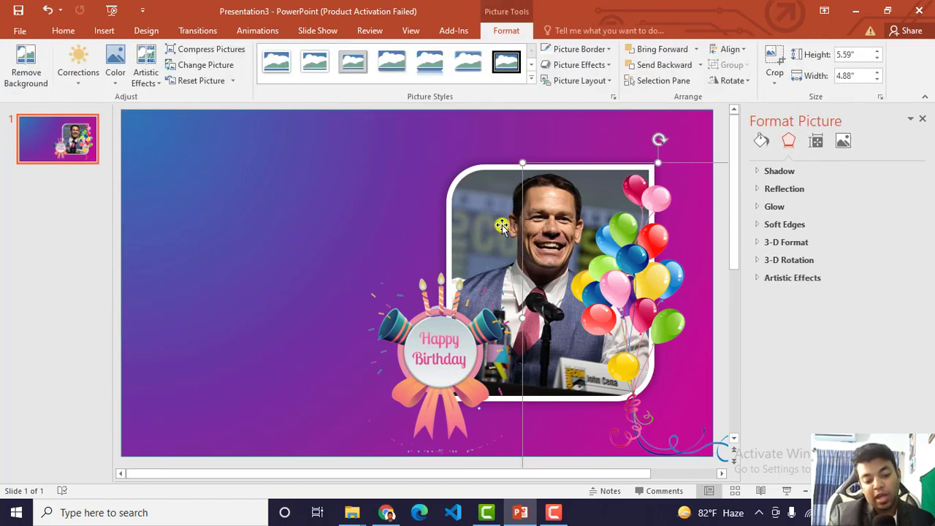
click(501, 226)
click(469, 354)
click(626, 285)
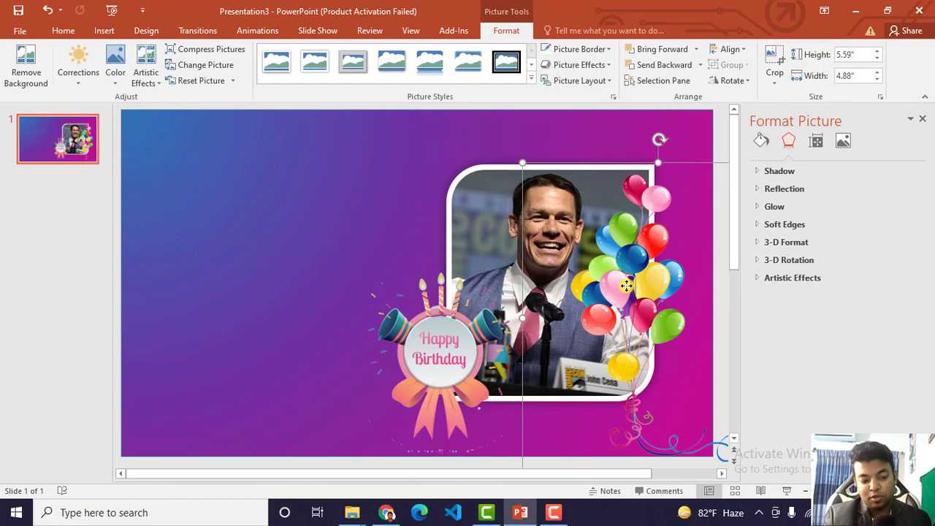
click(355, 189)
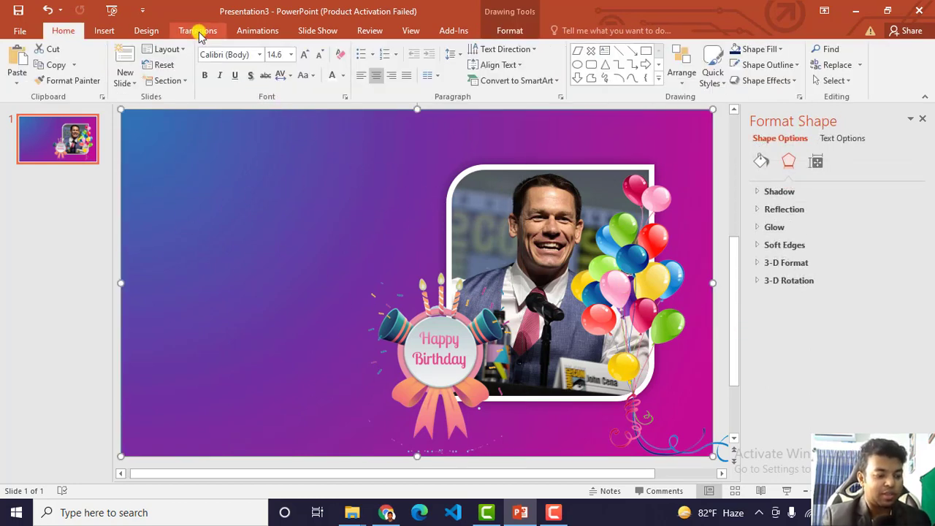
- Draw a text box at the slide's upper left and type the wrestler's name
click(105, 30)
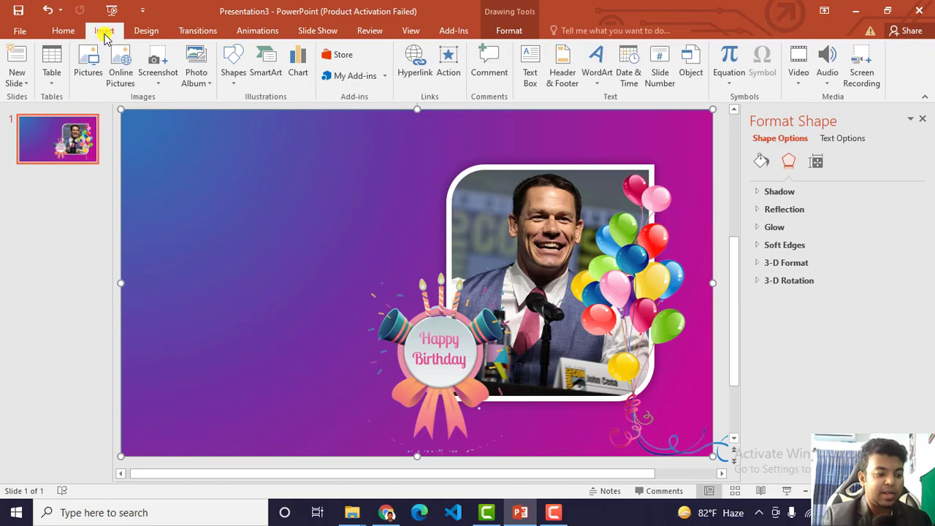
click(530, 74)
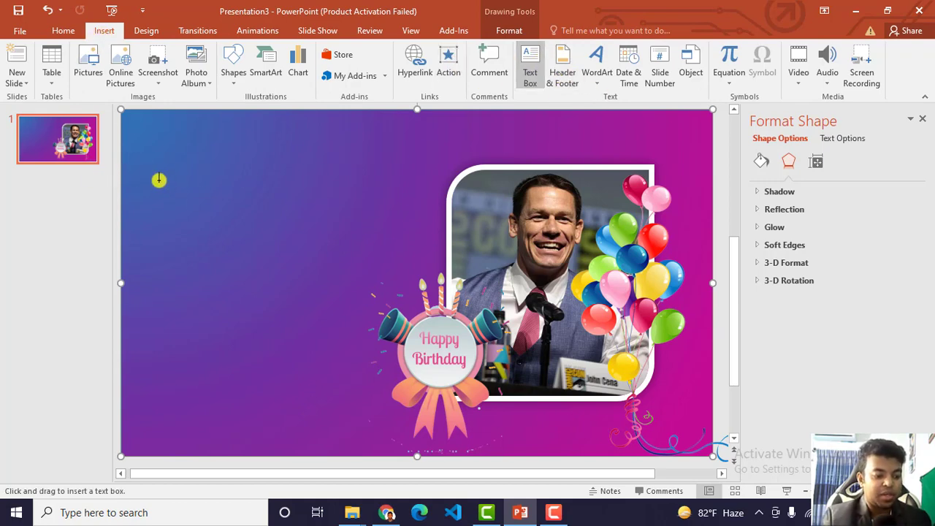
drag(158, 179, 306, 210)
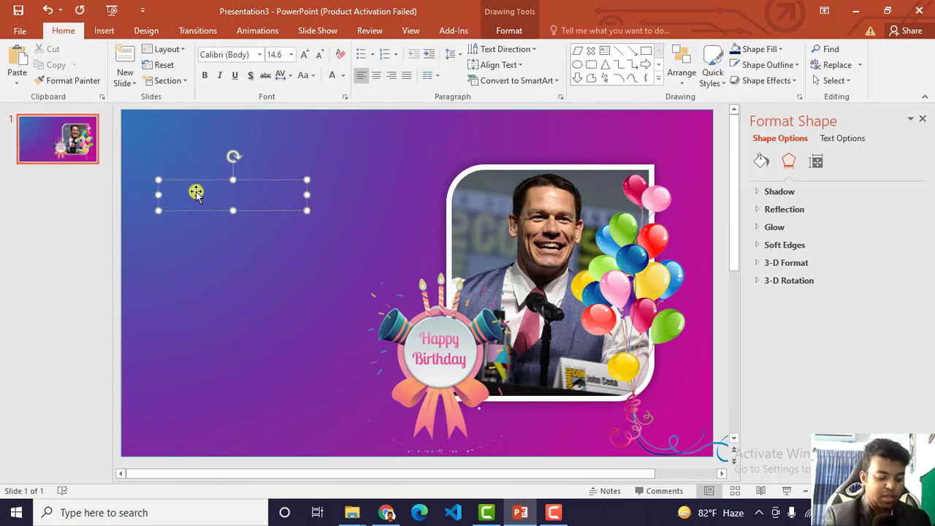
text(jhon)
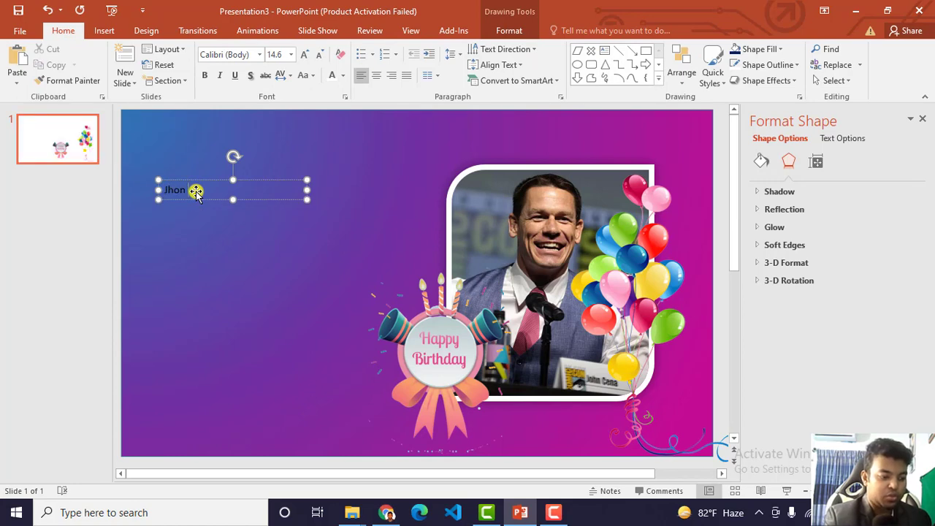
text( Cena)
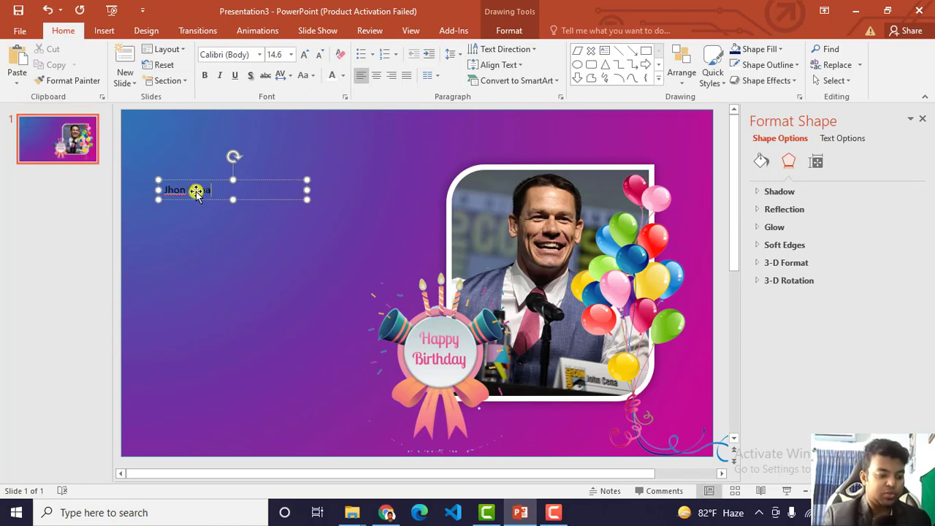
- Format the name in white Arial Black at 40 pt
key(ctrl+a)
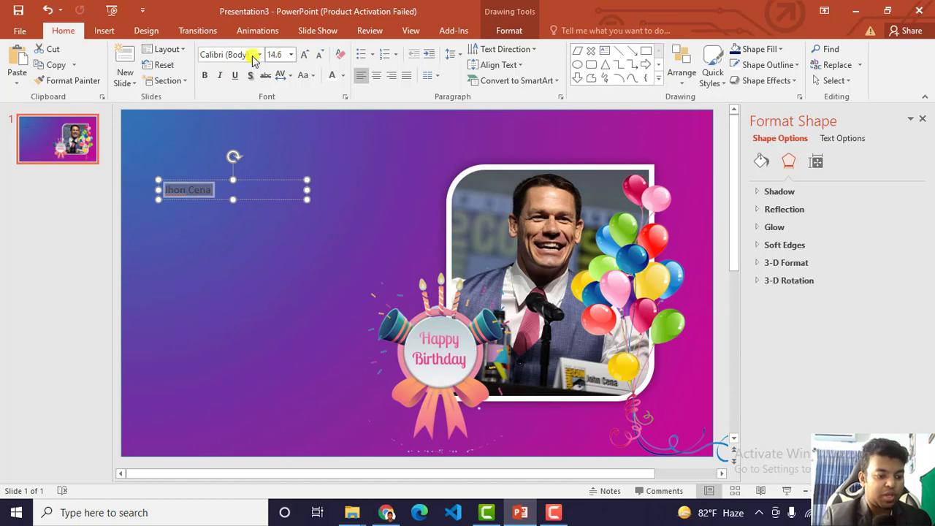
click(252, 57)
click(260, 55)
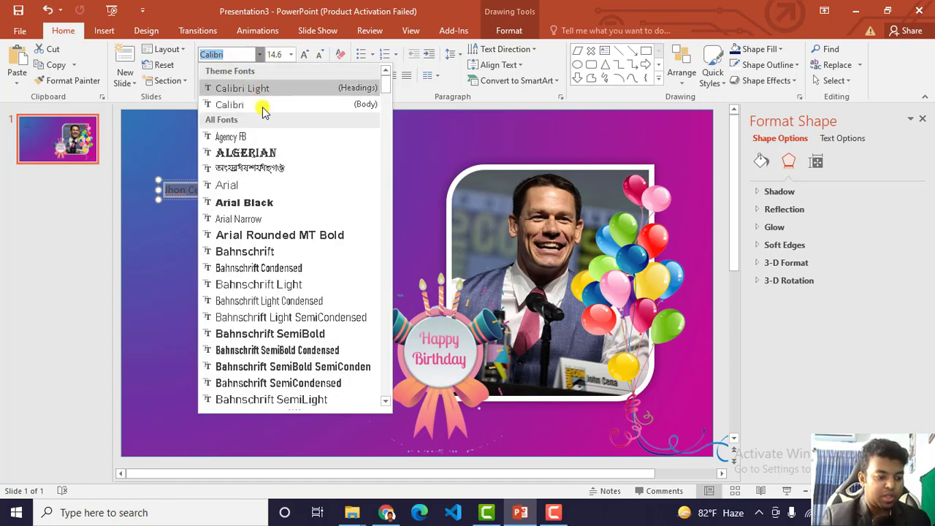
click(254, 202)
click(305, 56)
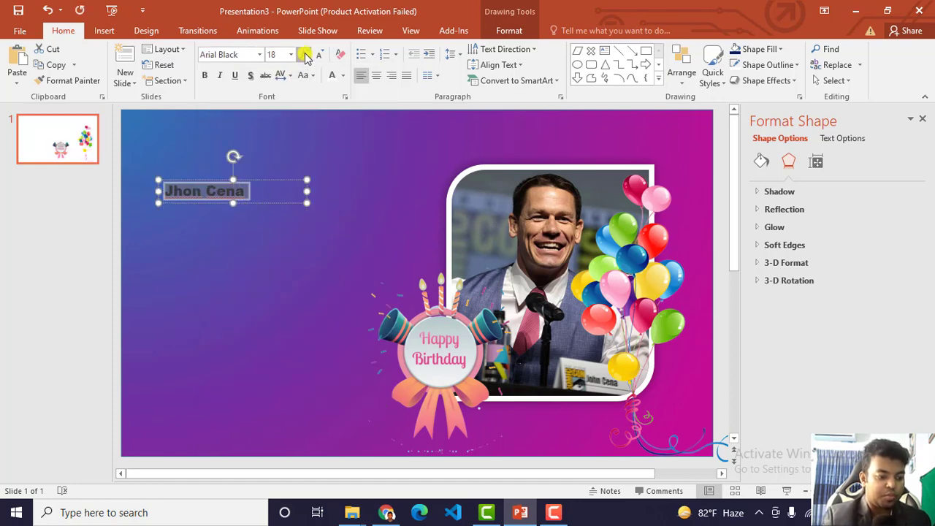
click(305, 56)
click(305, 55)
click(305, 56)
click(305, 56)
click(304, 56)
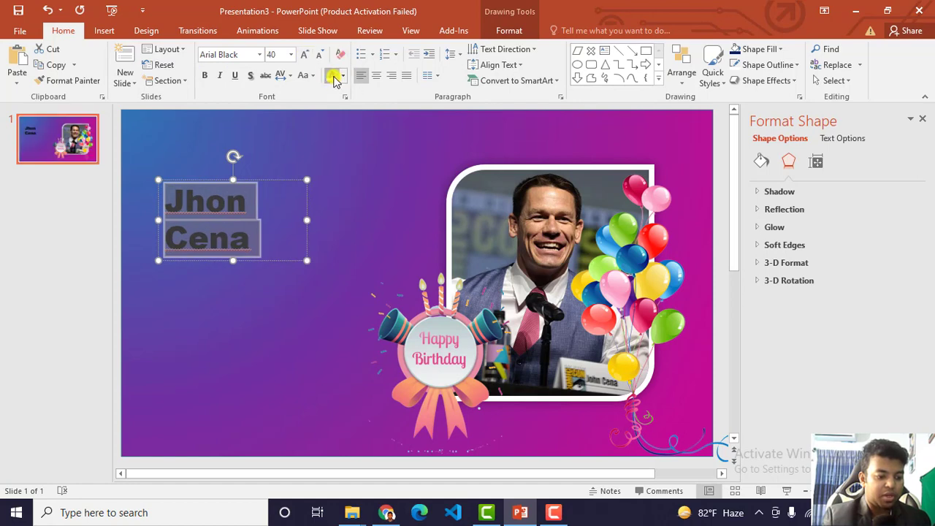
click(333, 76)
- Widen the name box to fit one line and move it to the top centre
drag(307, 220, 398, 202)
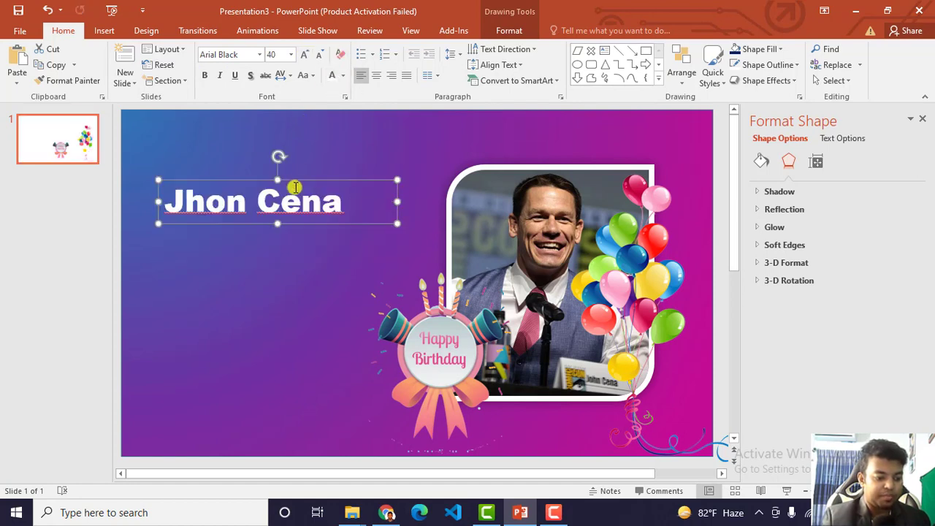
click(299, 181)
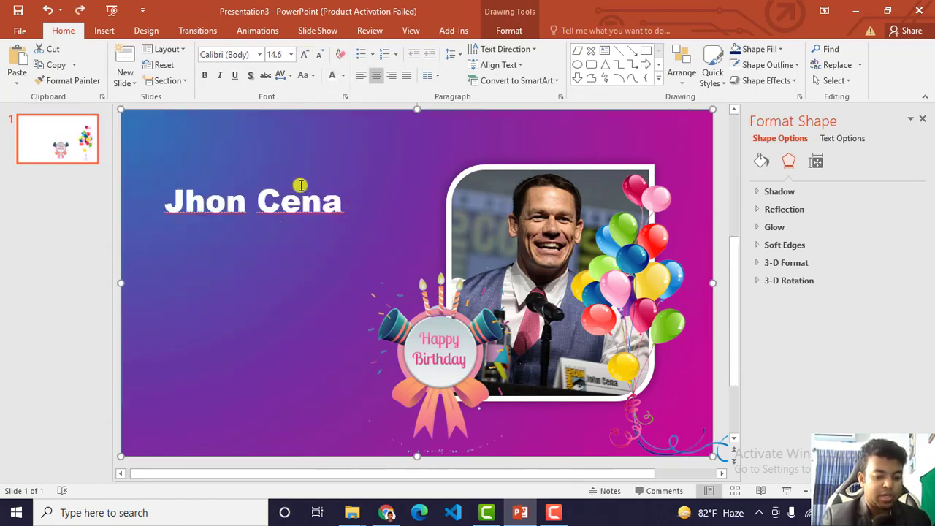
click(322, 217)
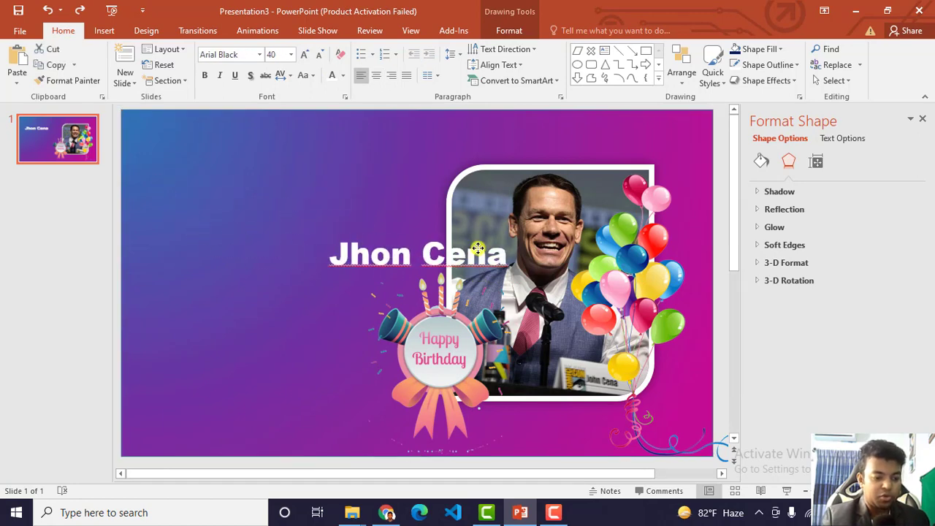
drag(310, 222, 528, 155)
click(98, 234)
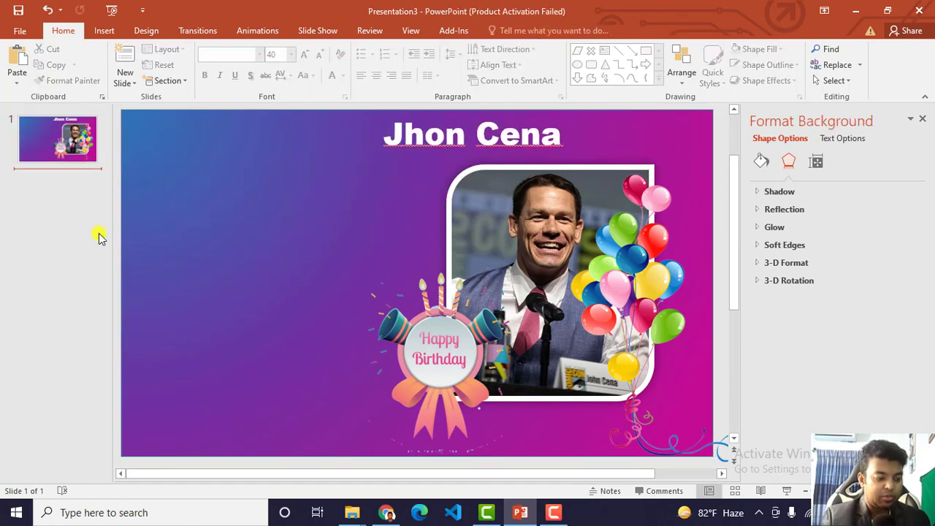
- Draw an oval at the slide's top left, then undo it
click(148, 34)
click(103, 31)
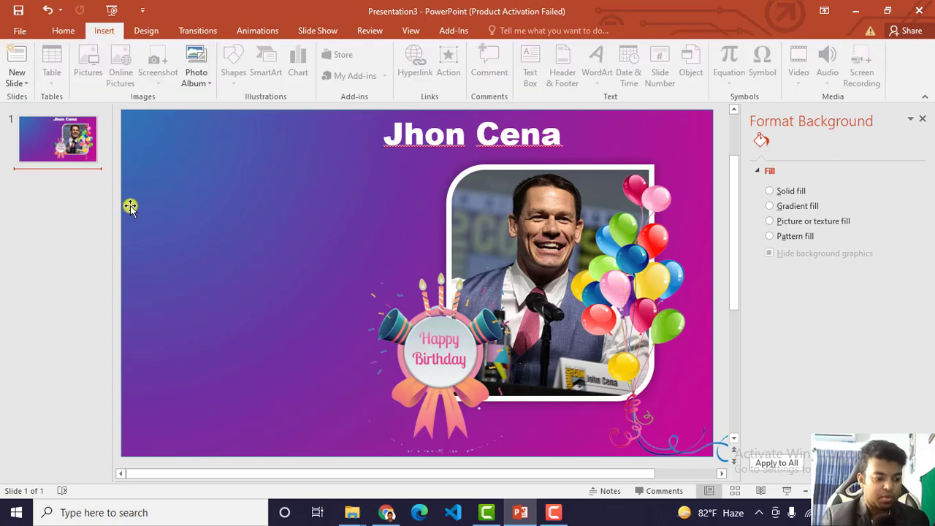
click(71, 137)
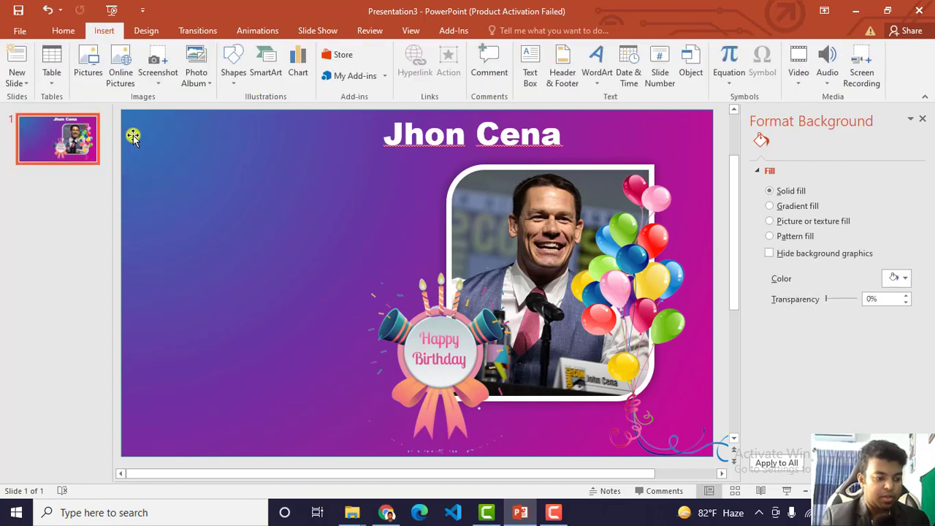
click(233, 69)
click(310, 115)
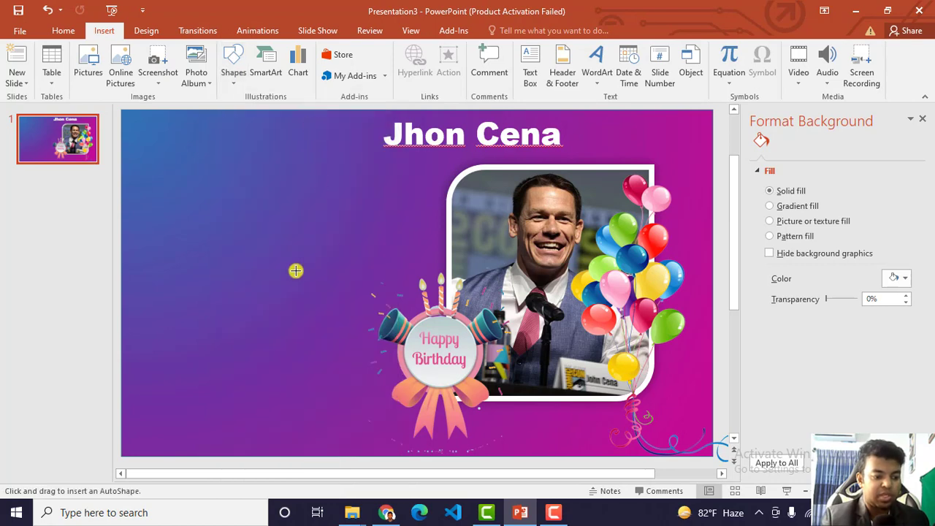
drag(155, 205, 207, 240)
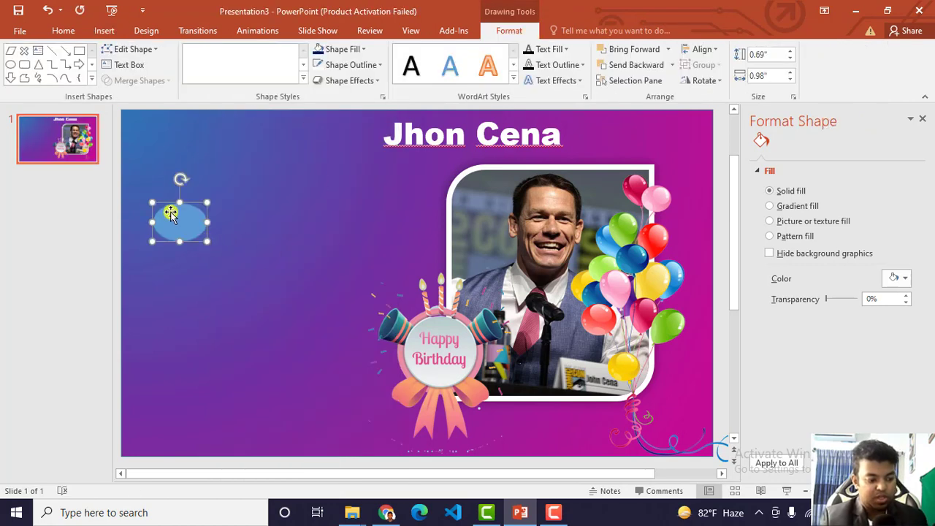
key(ctrl+z)
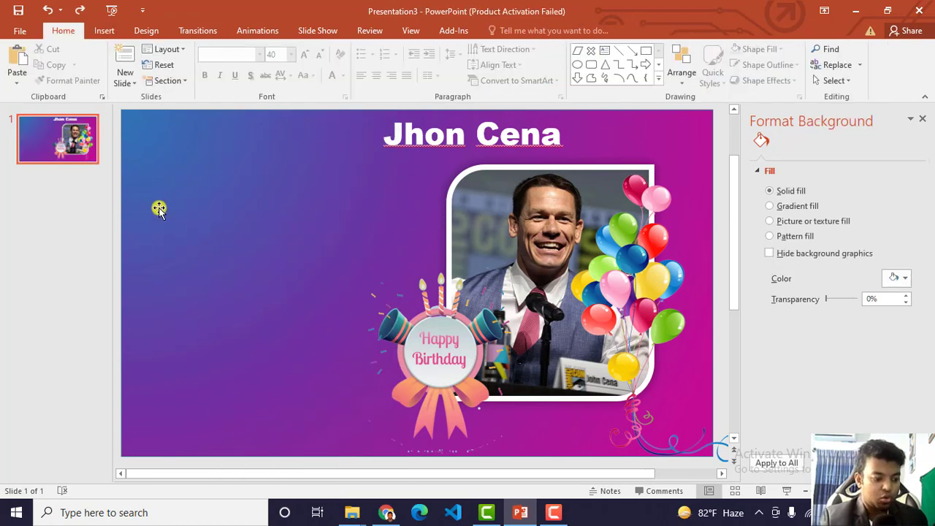
- Draw a blue circle, about 1.78 × 1.83 in, at the slide's upper-left edge
click(110, 30)
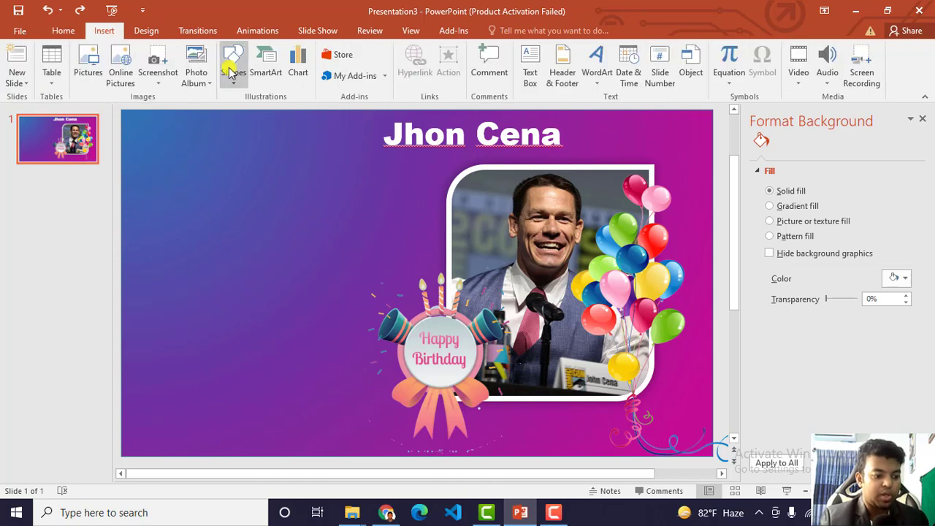
click(231, 73)
click(309, 111)
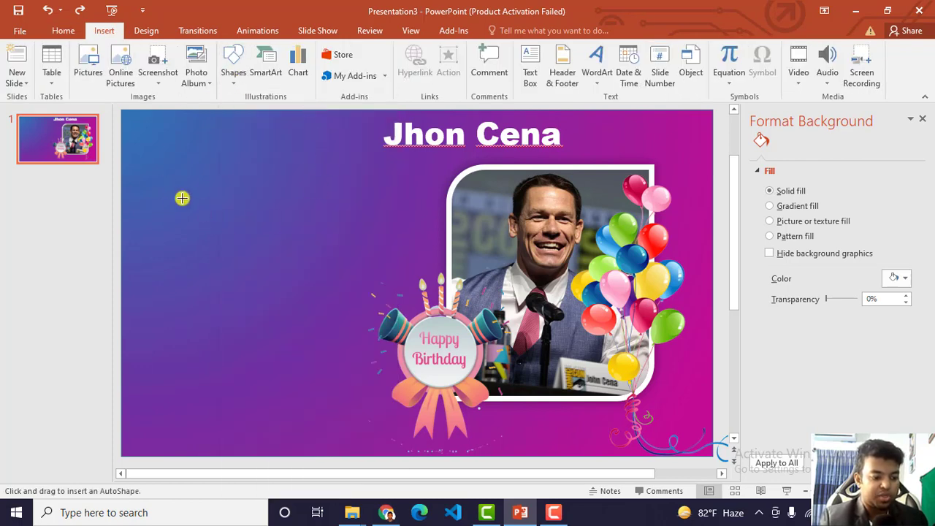
drag(151, 193, 204, 245)
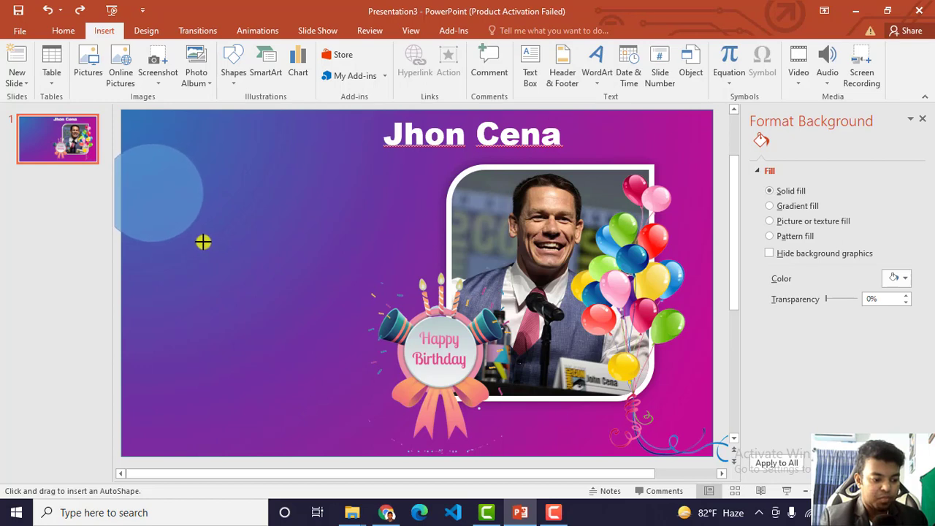
drag(151, 193, 203, 242)
drag(167, 209, 193, 227)
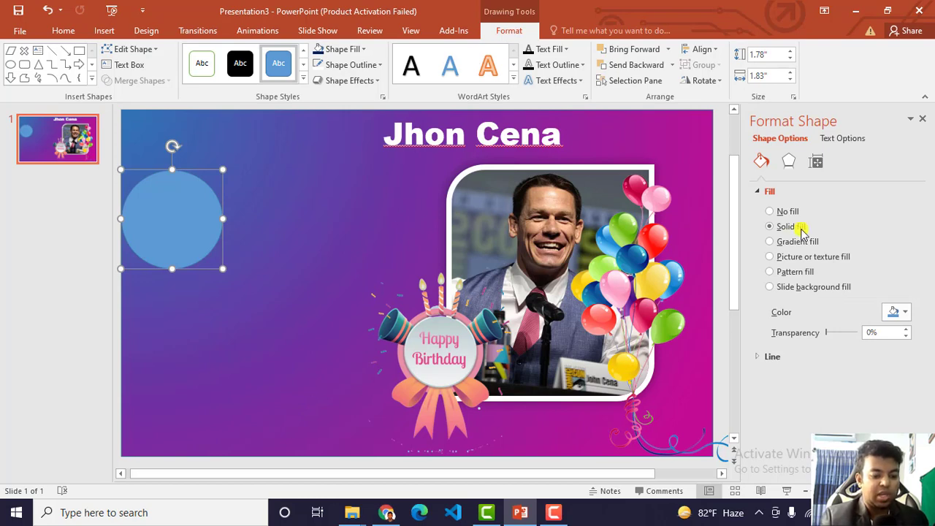
- Give the circle a radial gradient fill, trying several Direction presets
click(772, 243)
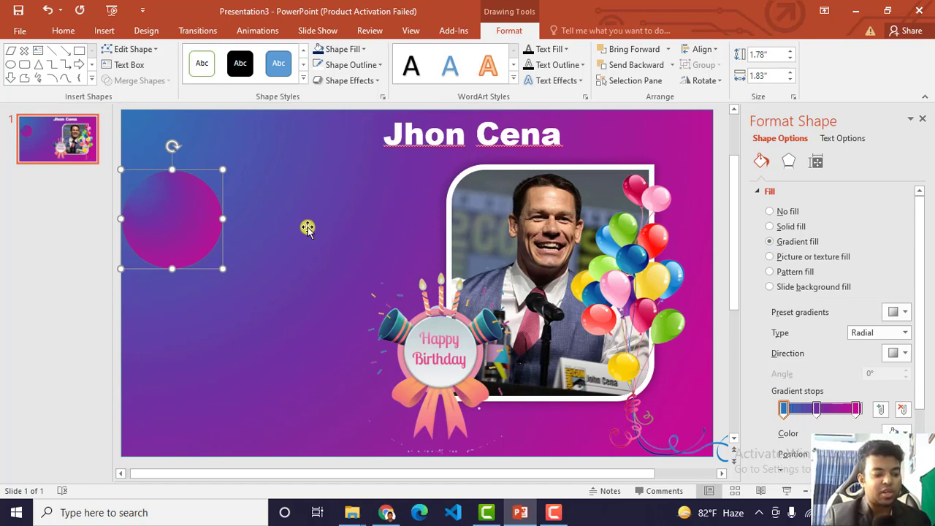
click(900, 352)
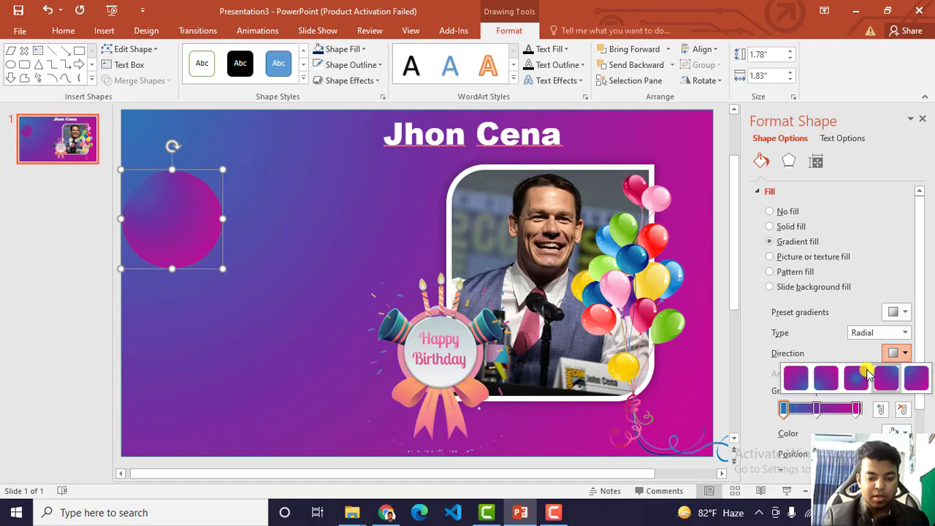
click(802, 377)
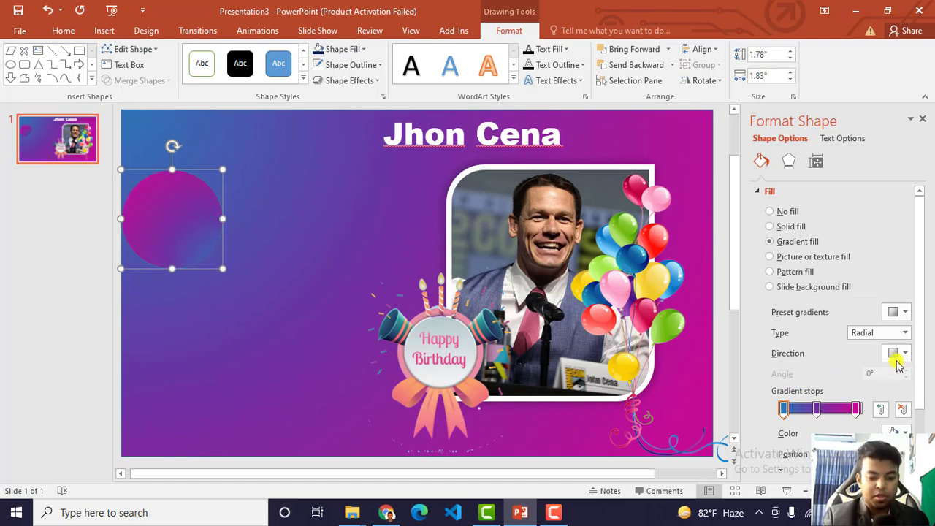
click(895, 359)
click(827, 378)
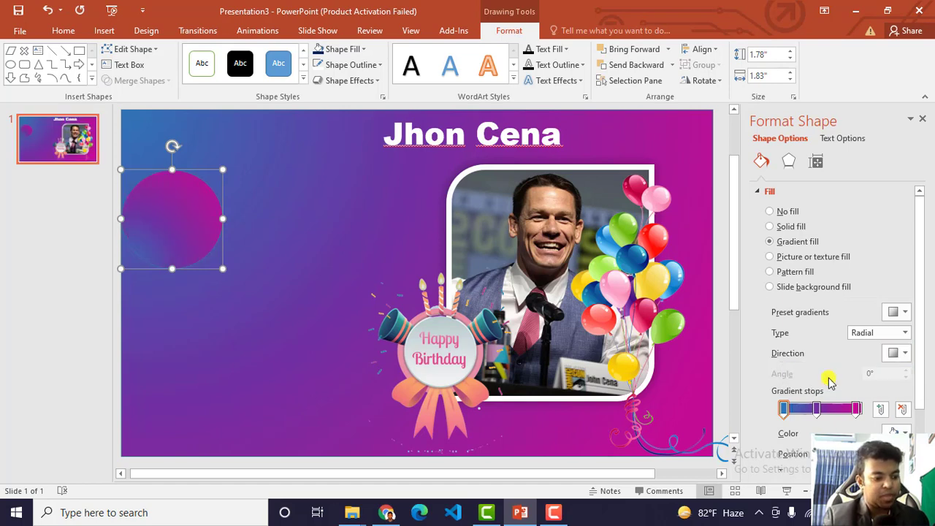
click(901, 355)
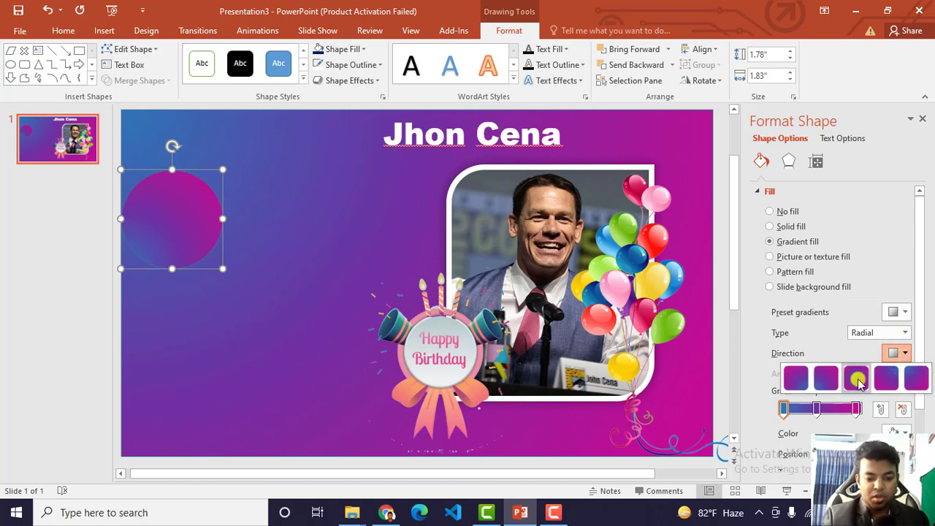
click(858, 378)
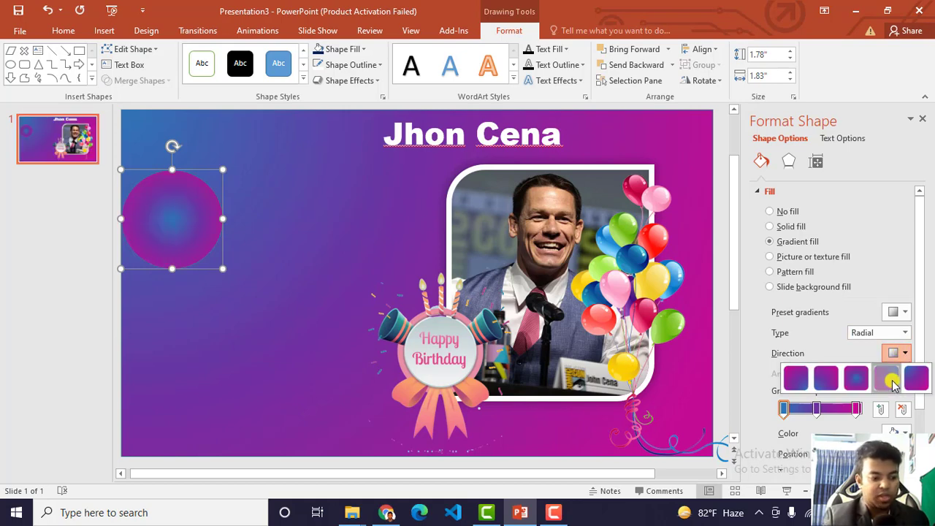
click(888, 376)
click(898, 353)
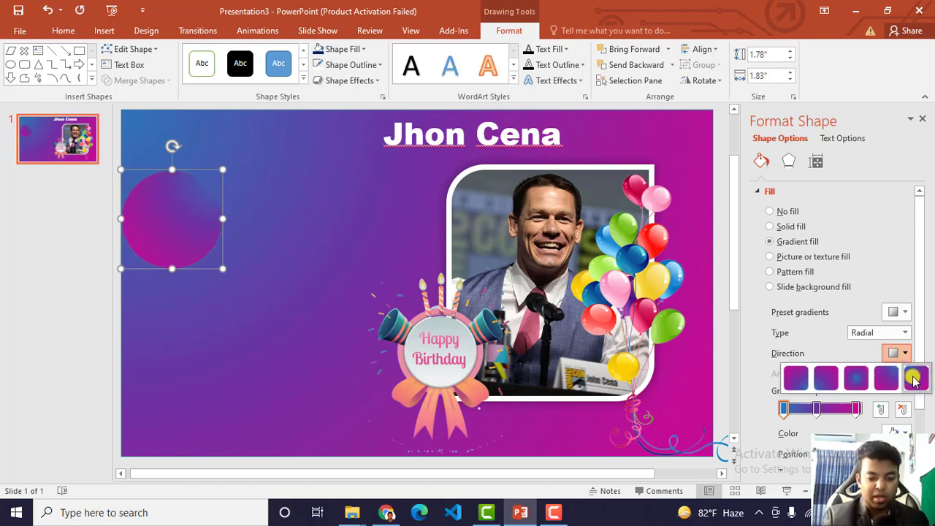
click(911, 377)
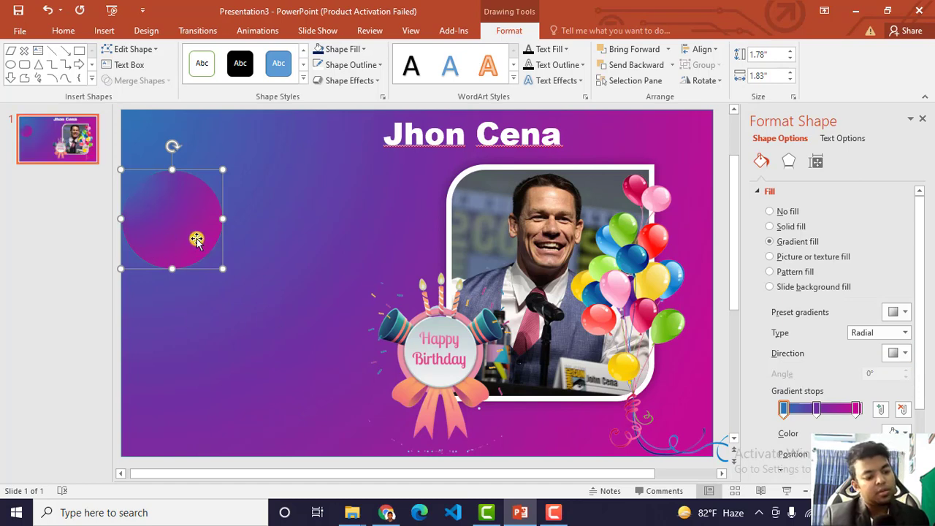
- Move the circle down the left edge and adjust the gradient stop's transparency
drag(185, 243, 183, 274)
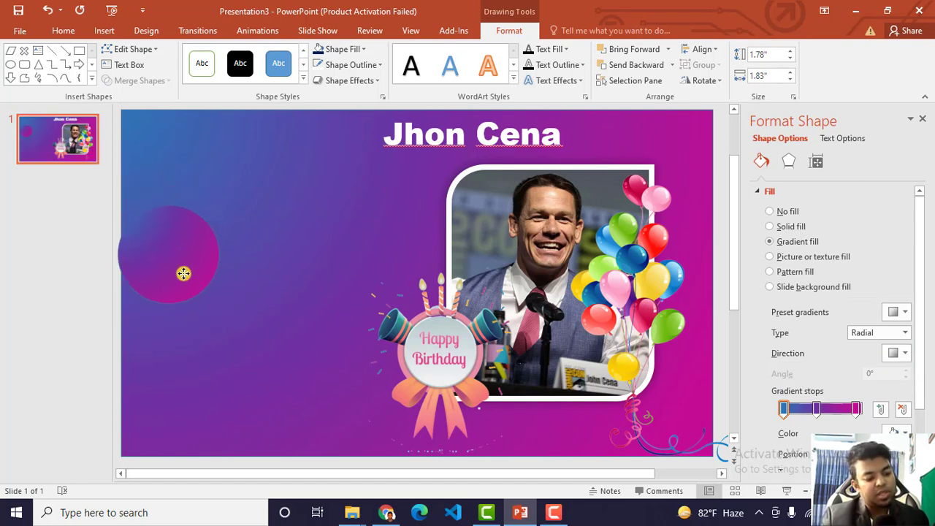
key(Escape)
click(189, 273)
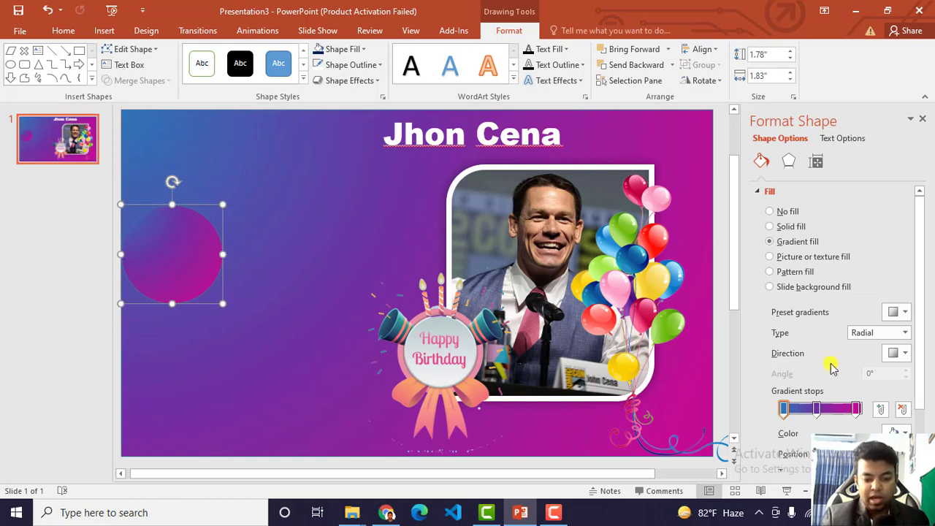
scroll(847, 354, down, 2)
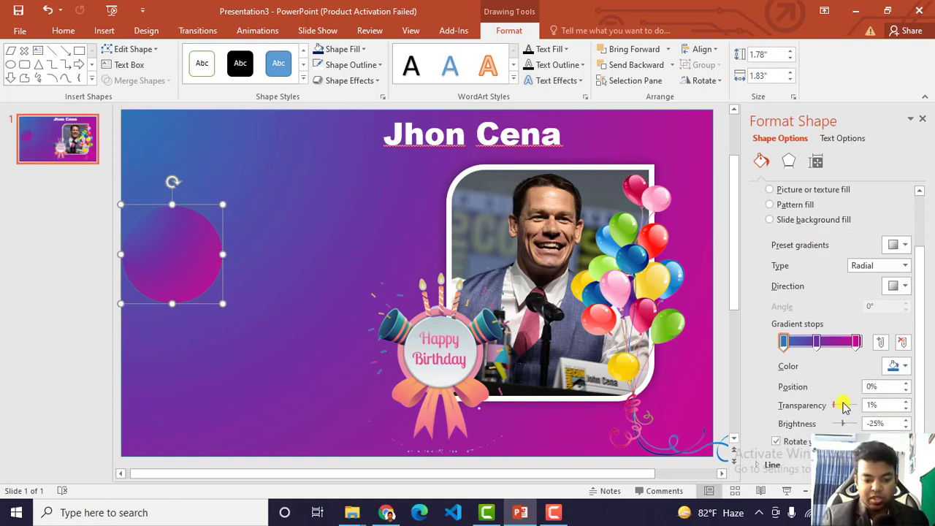
drag(844, 406, 843, 410)
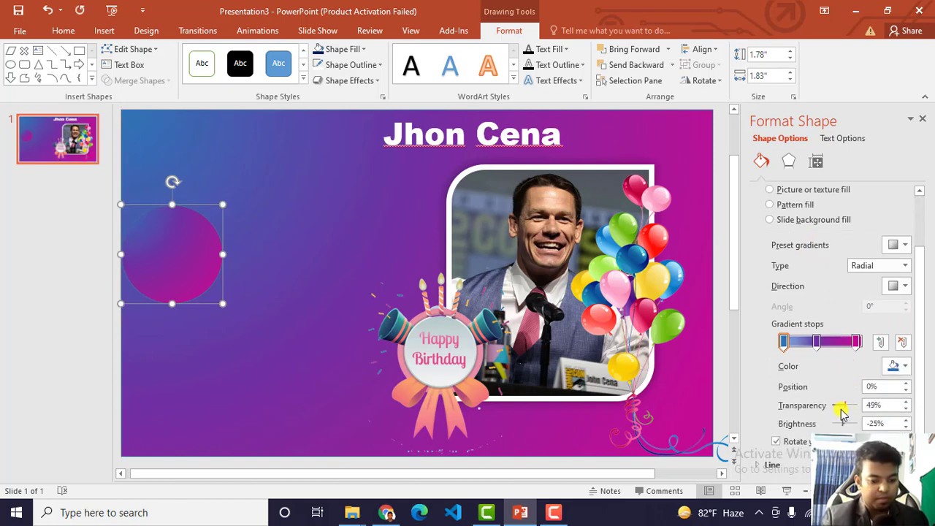
mouse_move(842, 410)
mouse_down()
mouse_move(826, 404)
mouse_move(851, 410)
mouse_up()
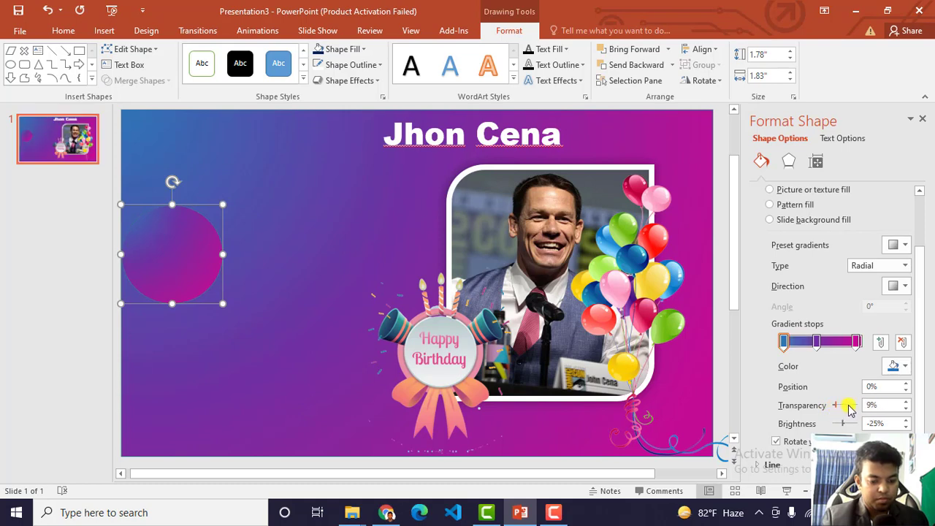
click(26, 234)
click(173, 234)
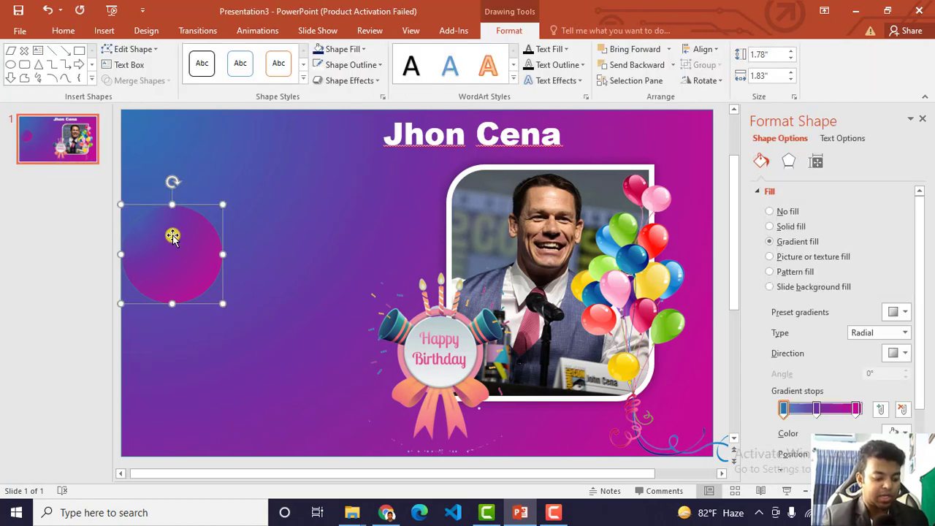
click(172, 235)
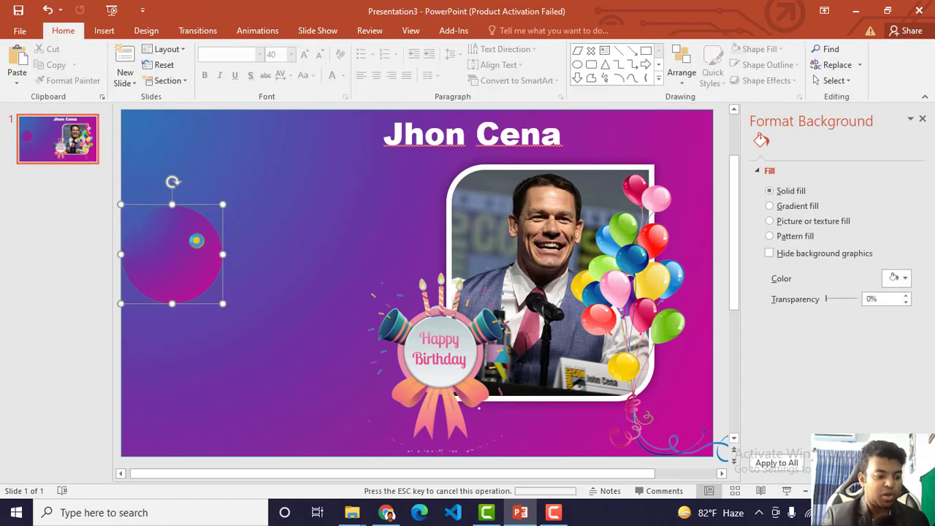
click(207, 226)
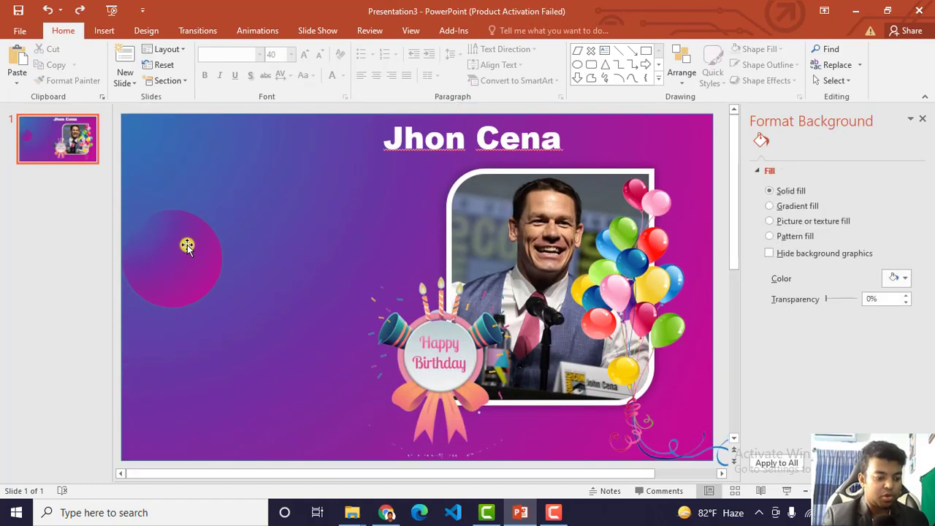
- Paste a smaller, mostly blue copy of the circle overlapping the first one
click(189, 247)
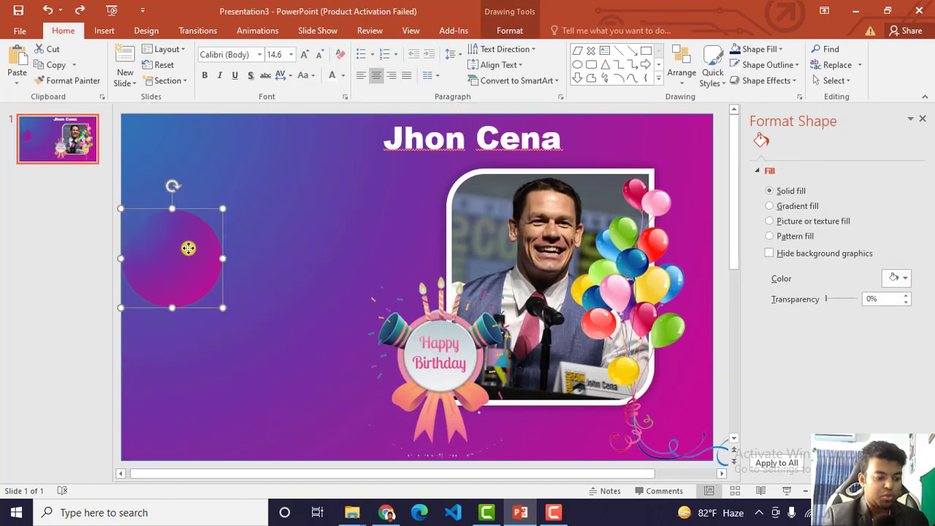
key(ctrl+v)
drag(187, 251, 230, 208)
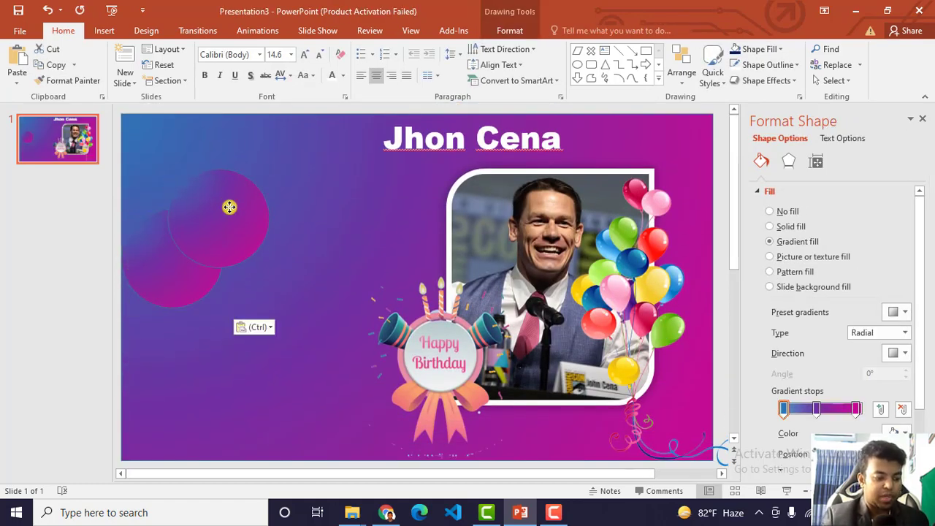
drag(265, 170, 223, 211)
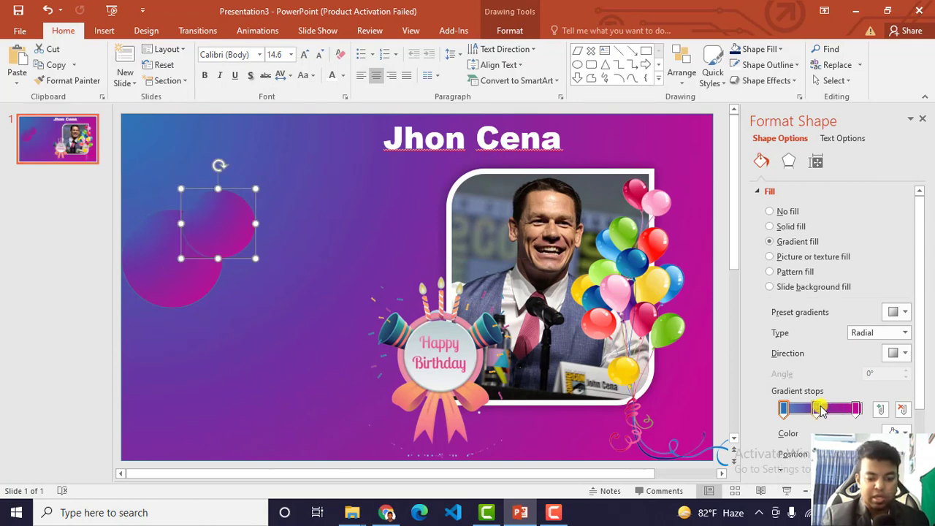
drag(818, 411, 850, 410)
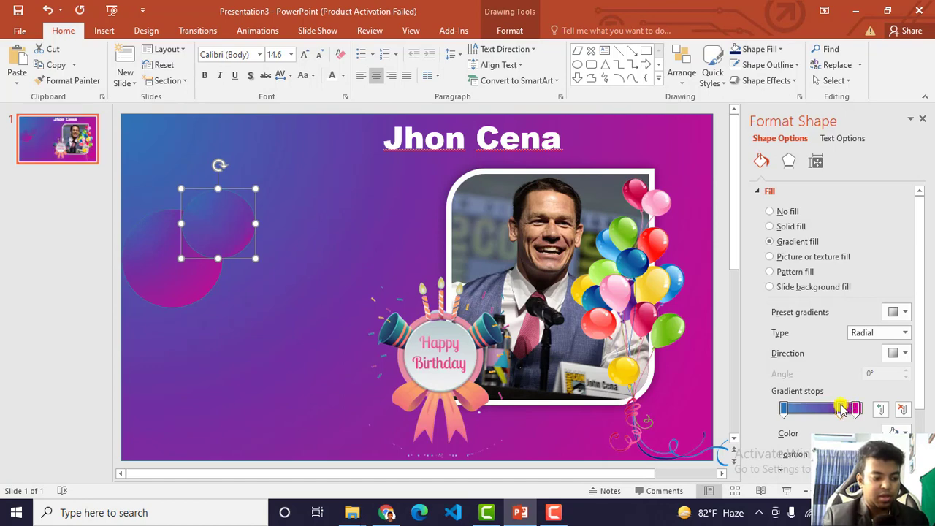
click(300, 276)
click(214, 219)
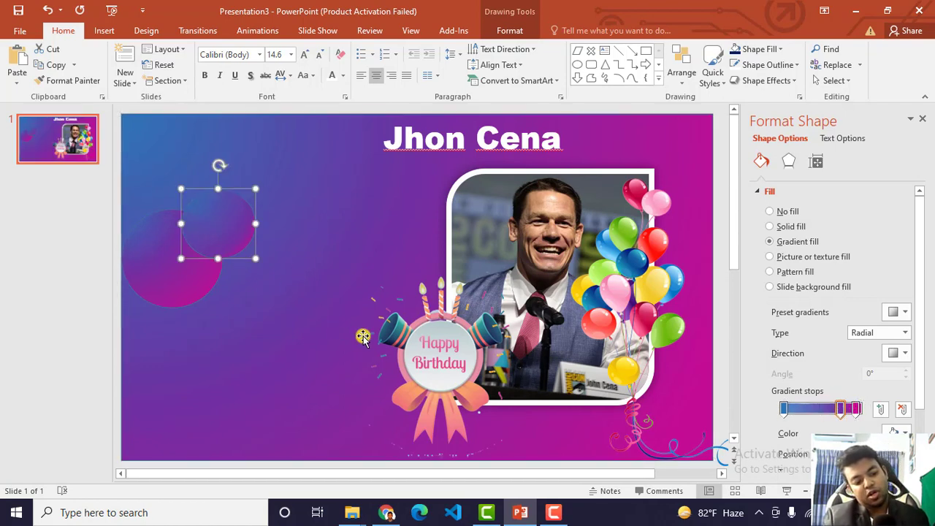
- Paste another copy by the badge's bottom, turn its gradient magenta, and remove its outline
key(ctrl+v)
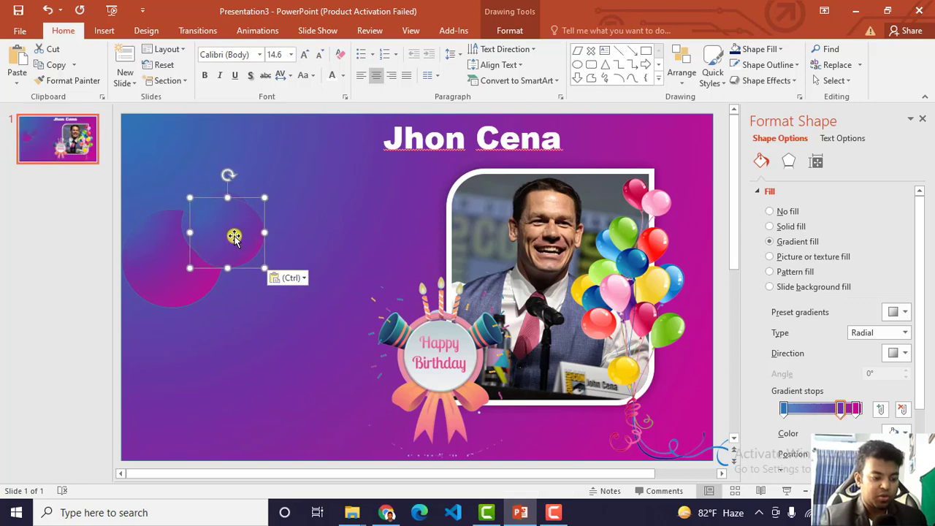
mouse_move(235, 234)
mouse_down()
mouse_move(350, 414)
mouse_move(344, 426)
mouse_move(334, 417)
mouse_up()
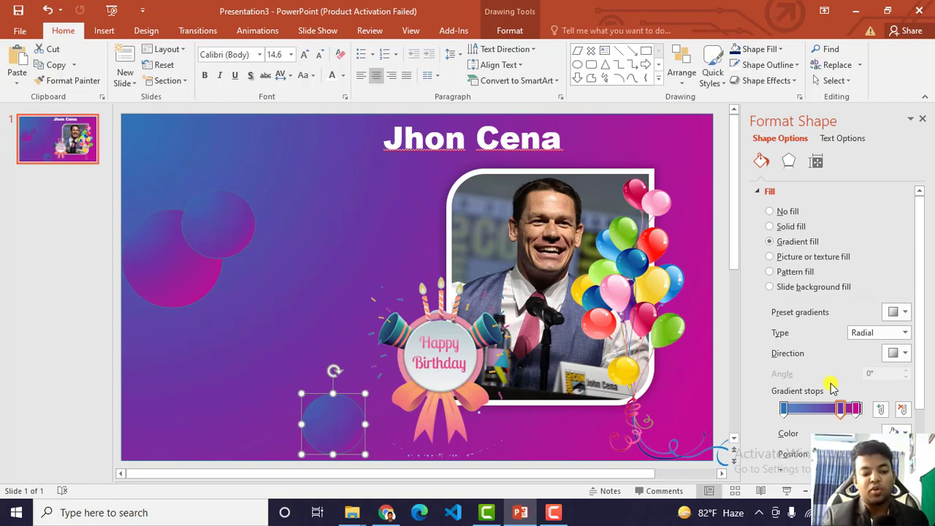
drag(837, 412, 791, 415)
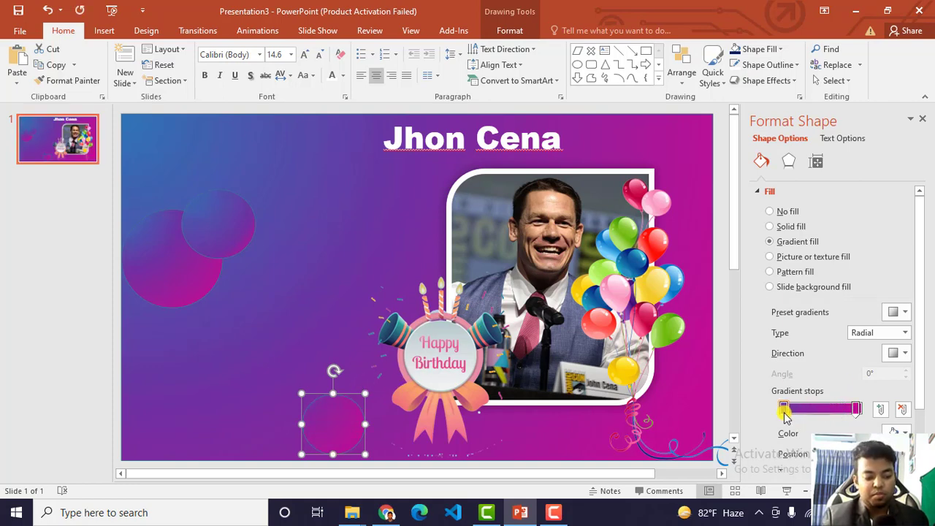
click(779, 409)
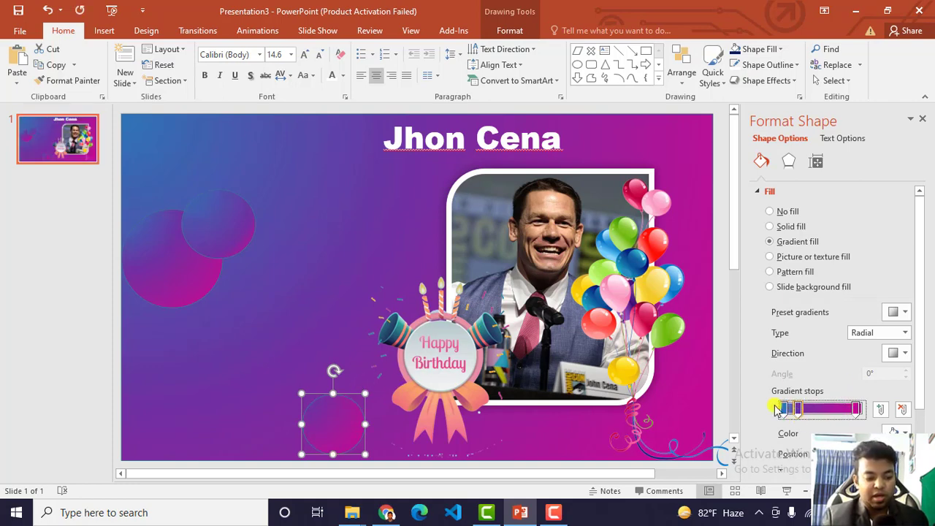
click(102, 331)
click(334, 426)
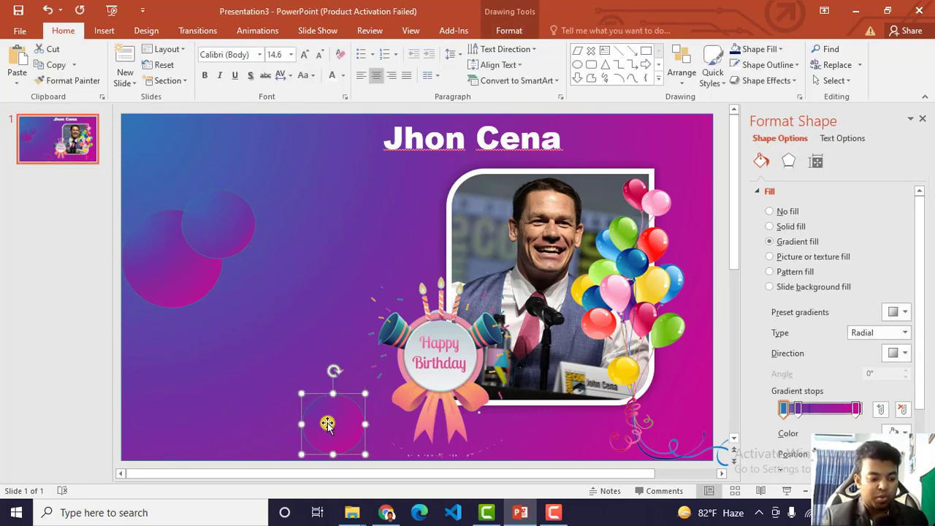
double_click(345, 413)
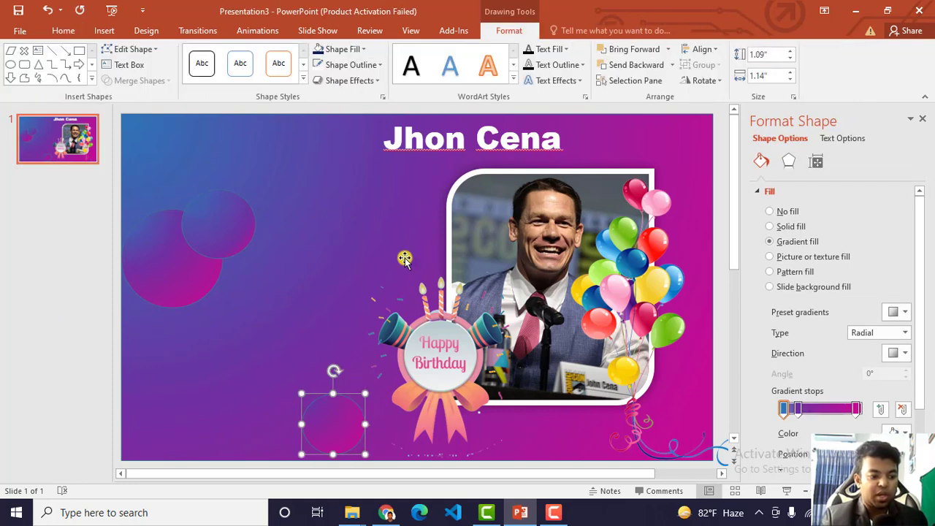
click(346, 66)
click(342, 185)
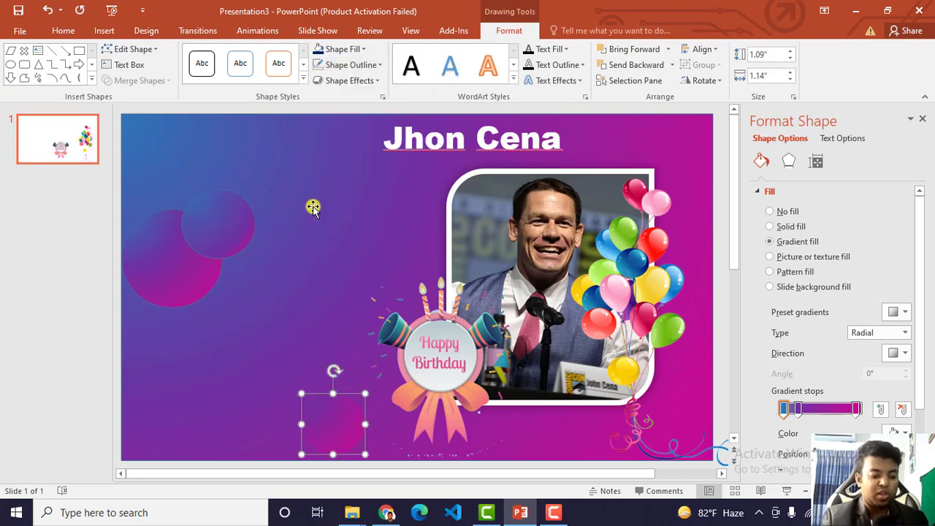
click(34, 324)
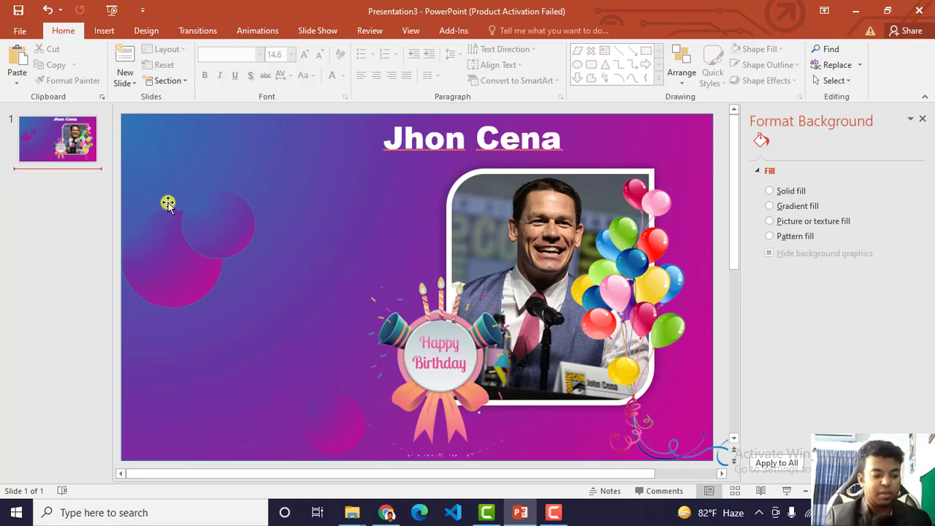
- Move the name title to the slide's left and bring it to front
click(487, 140)
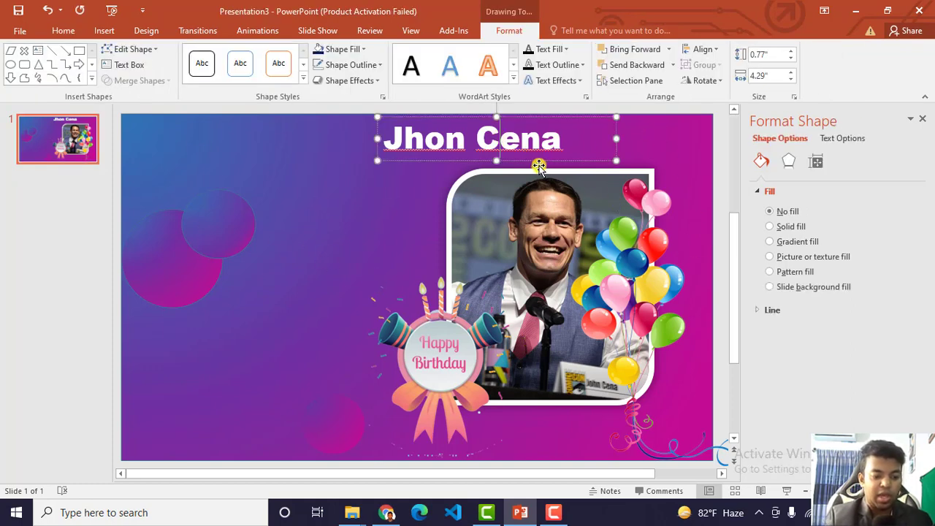
drag(546, 163, 315, 226)
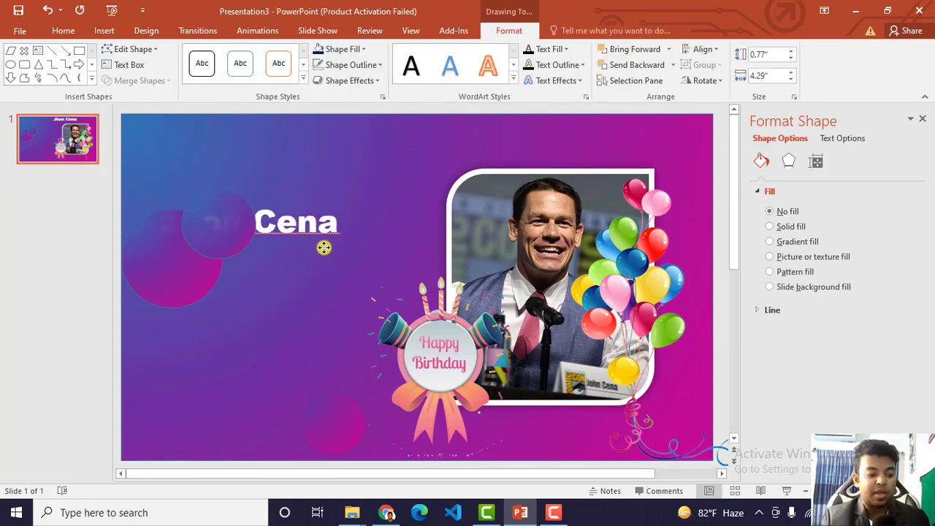
right_click(310, 201)
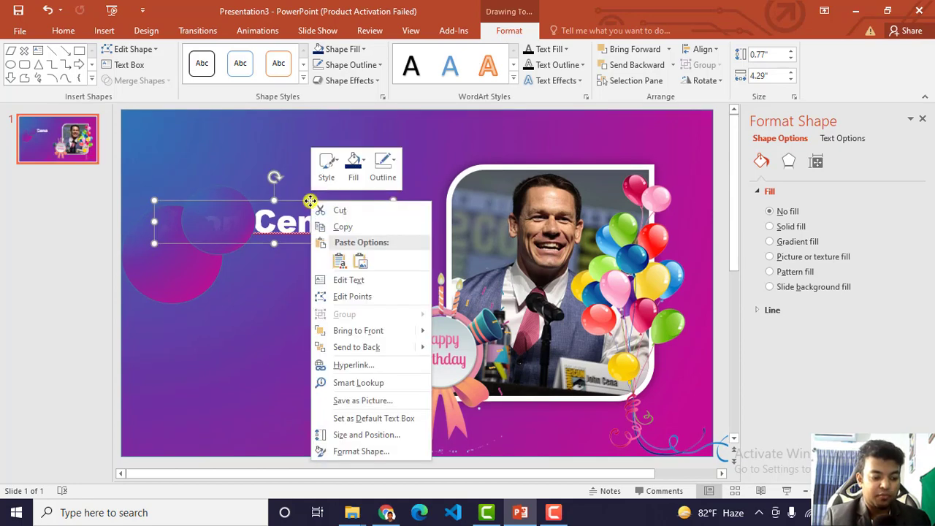
click(367, 336)
drag(293, 200, 309, 199)
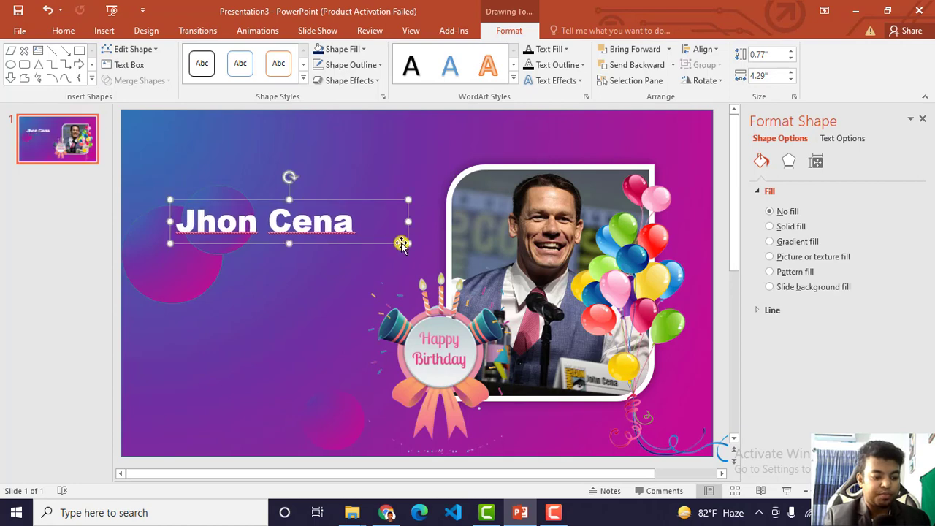
- Enlarge the title text to 44 pt and shift it slightly left and up
triple_click(343, 221)
click(73, 32)
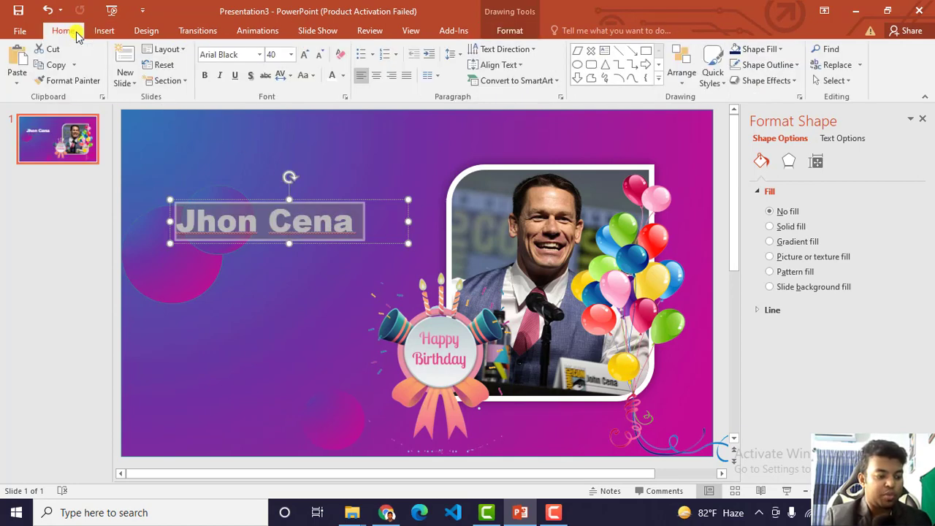
click(304, 56)
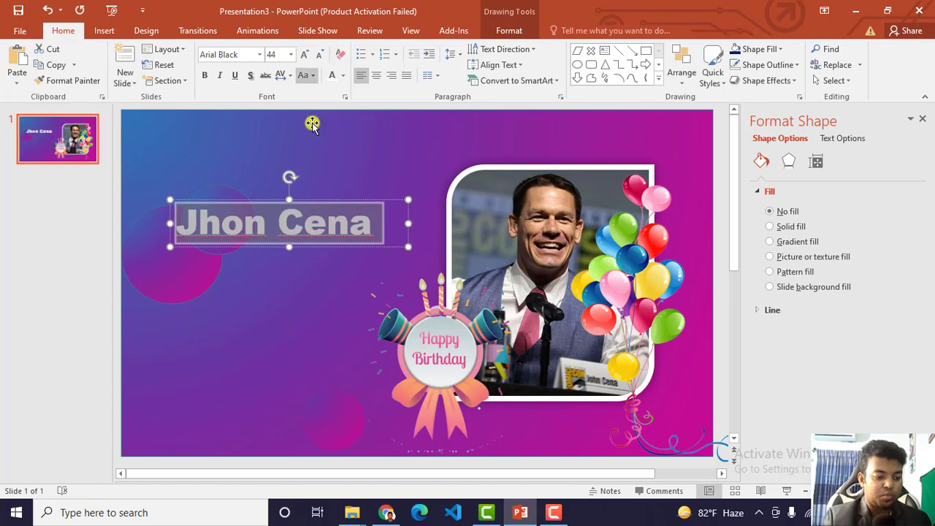
click(334, 198)
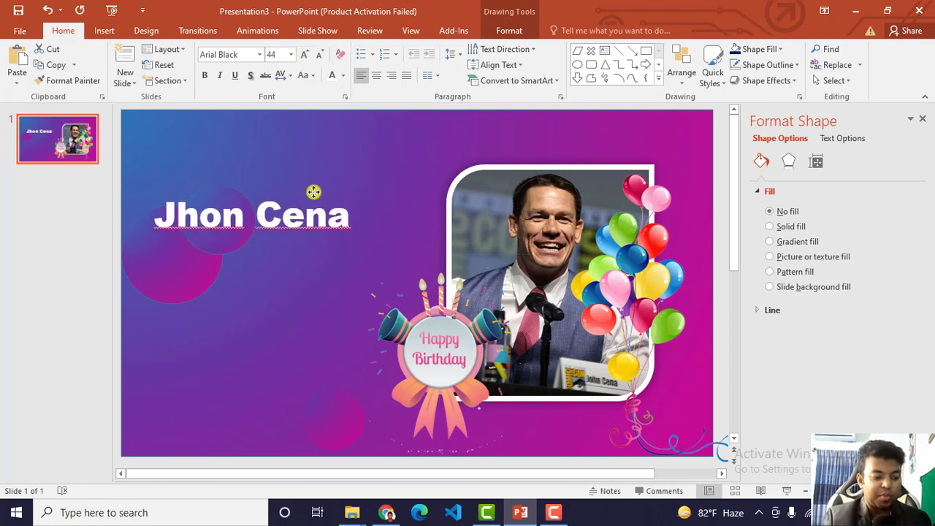
drag(332, 197, 311, 191)
click(301, 148)
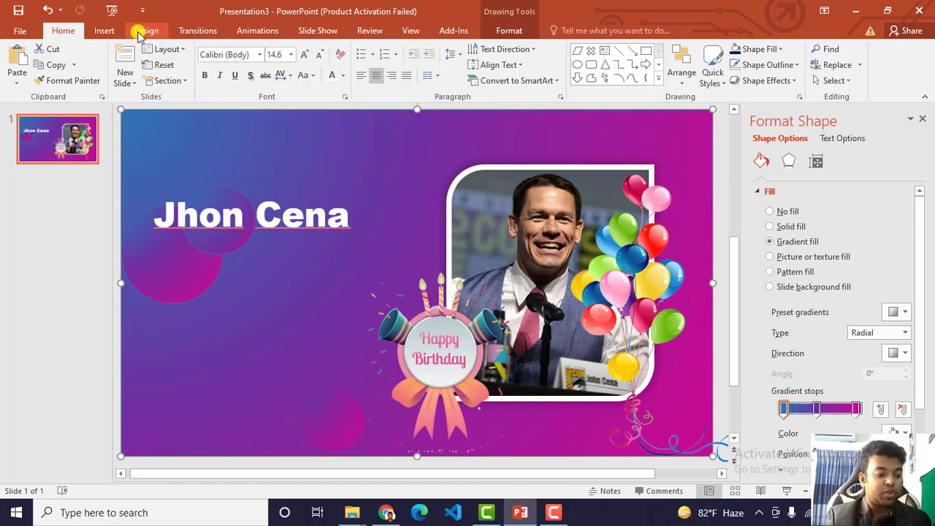
- Draw a rectangle below the name title and fill it red
click(141, 29)
click(106, 30)
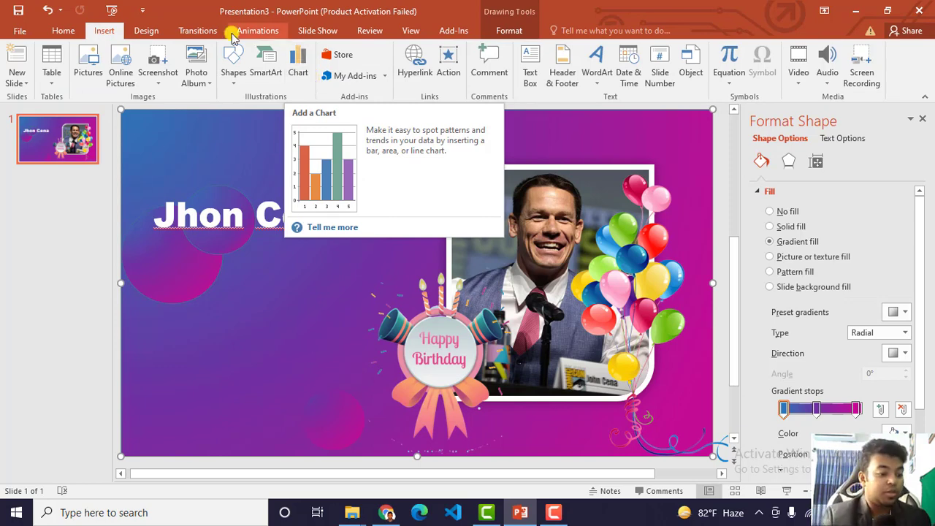
click(235, 66)
click(312, 114)
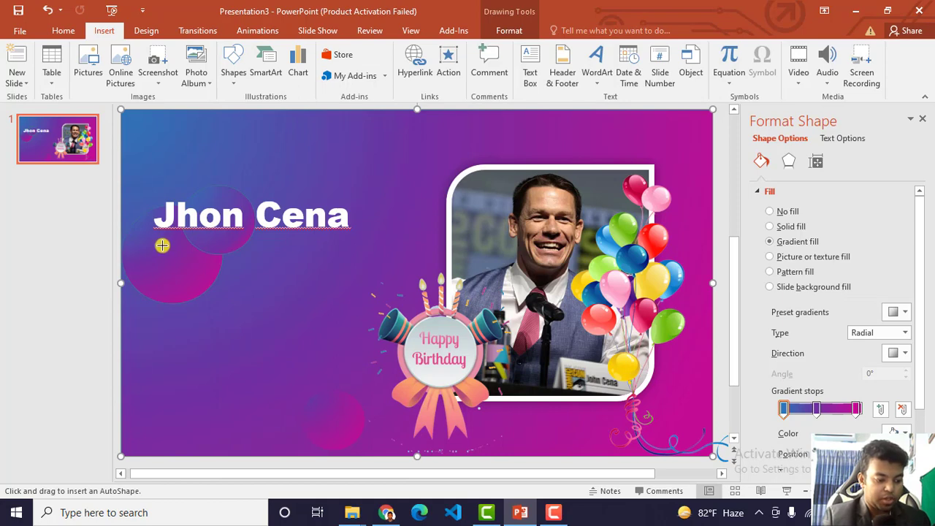
mouse_move(152, 246)
mouse_down()
mouse_move(385, 297)
mouse_move(372, 303)
mouse_up()
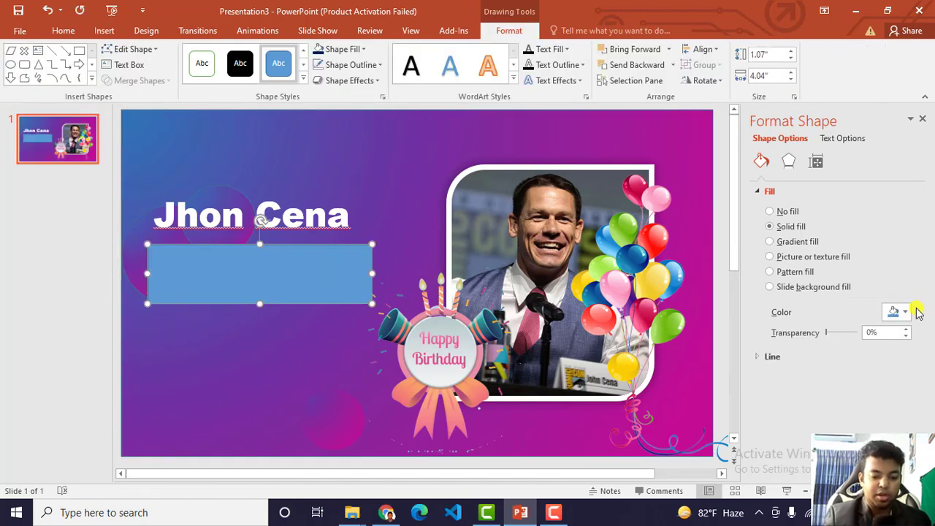
click(906, 312)
click(834, 420)
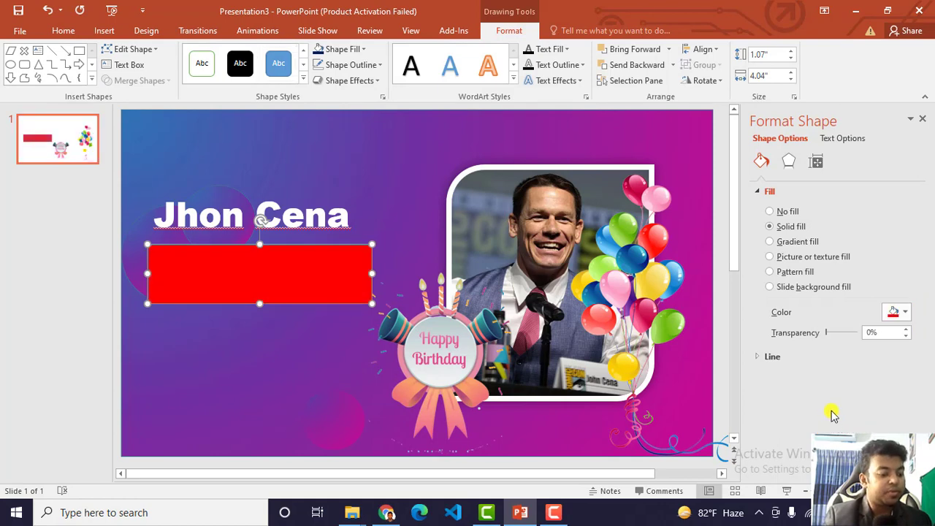
- Add a gold copy offset up and right, with the red bar over it
mouse_move(322, 275)
mouse_down()
mouse_move(312, 280)
mouse_move(317, 321)
mouse_up()
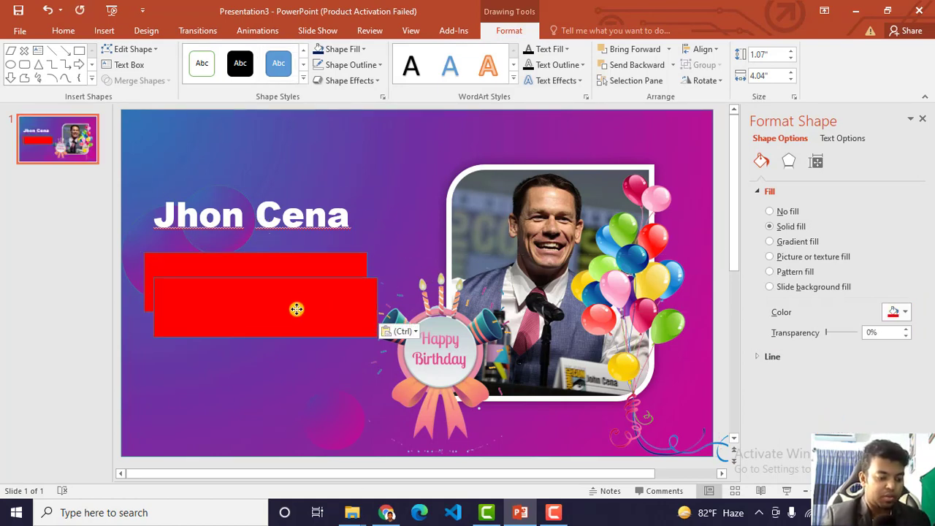
click(317, 271)
drag(311, 264, 321, 255)
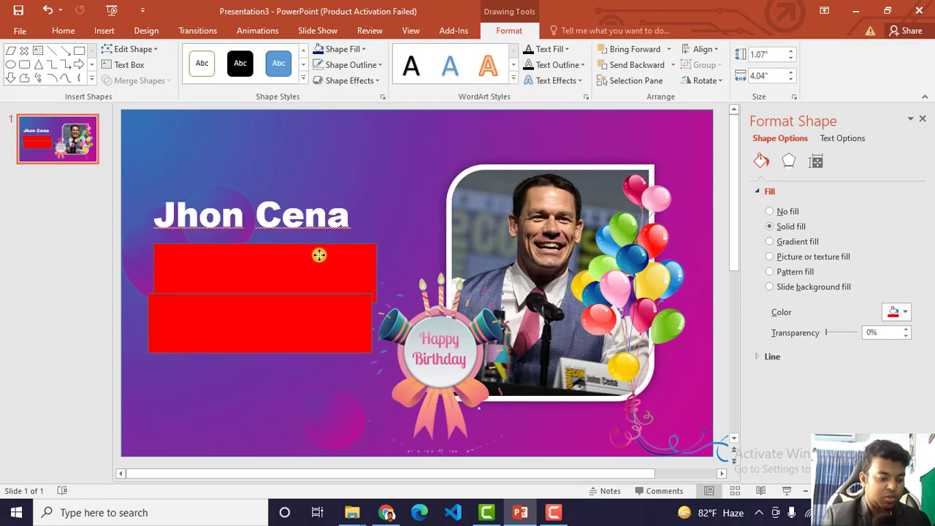
click(894, 313)
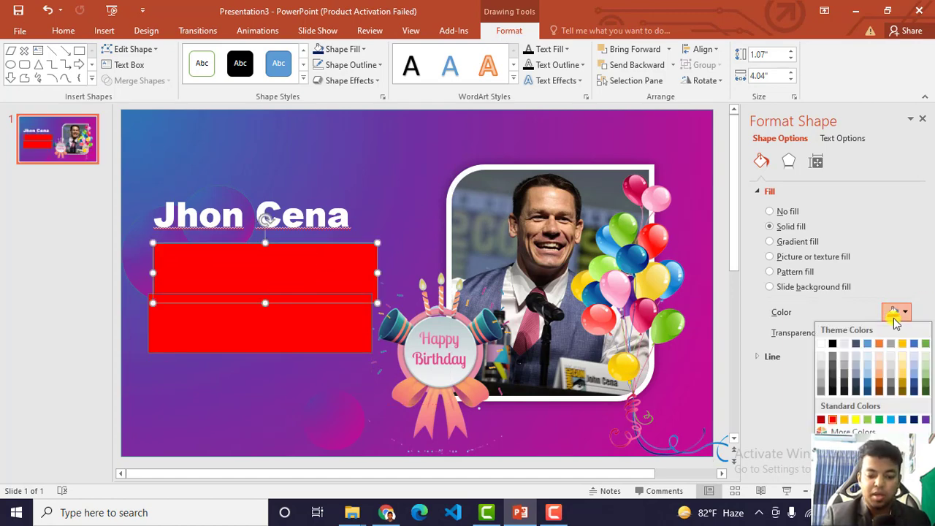
click(846, 420)
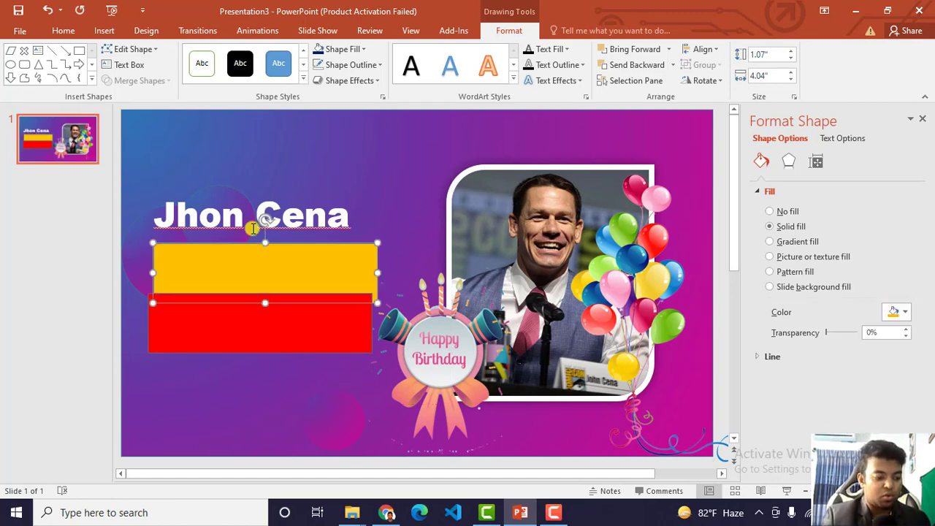
drag(290, 335, 302, 288)
- Duplicate the name title onto the red bar and change its text to 'Birthday'
click(369, 187)
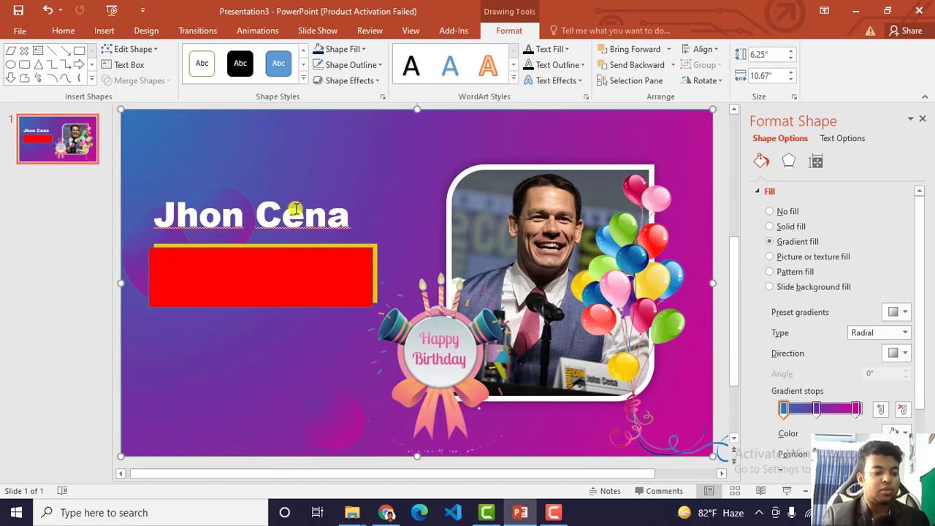
click(298, 235)
key(ctrl+v)
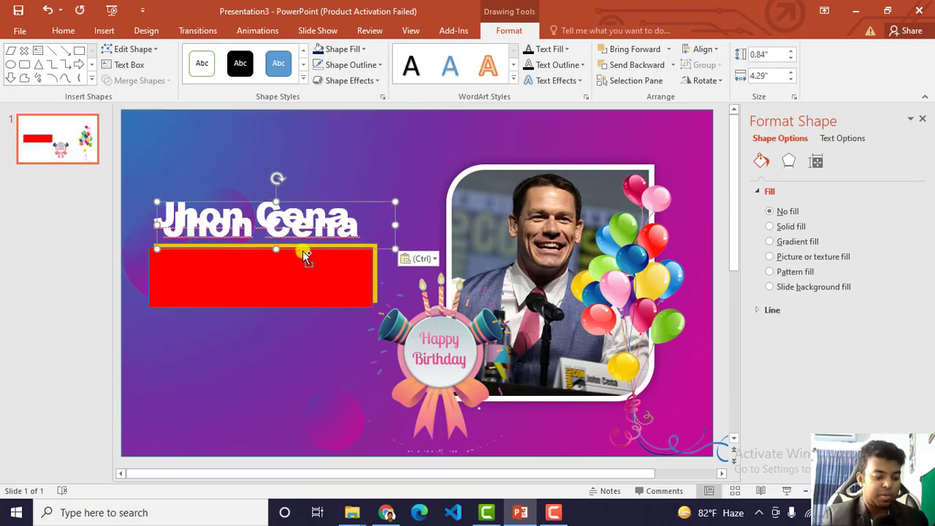
drag(307, 260, 309, 311)
click(292, 271)
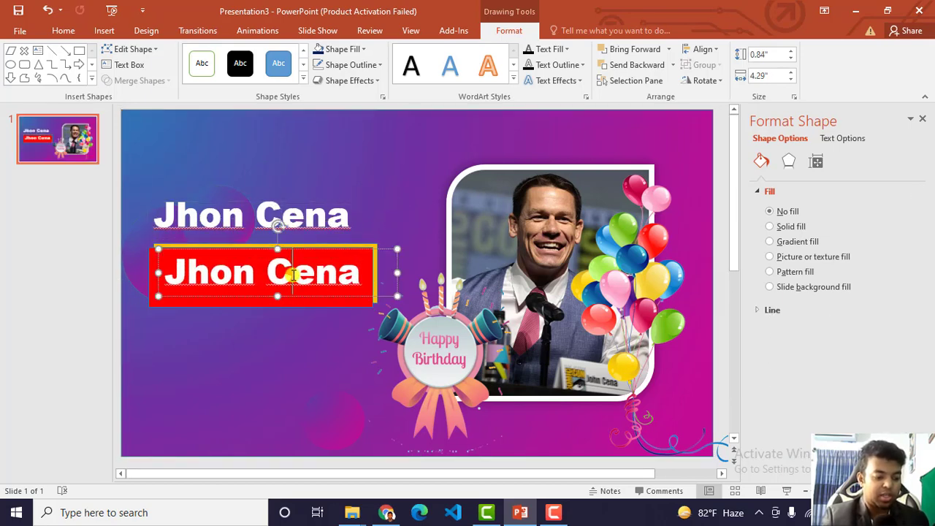
key(ctrl+a)
text(Birt)
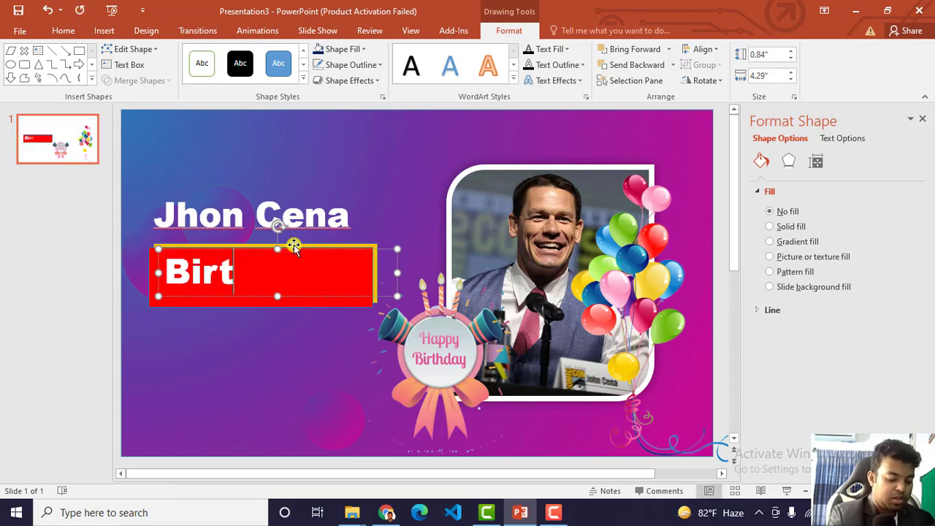
text(hday)
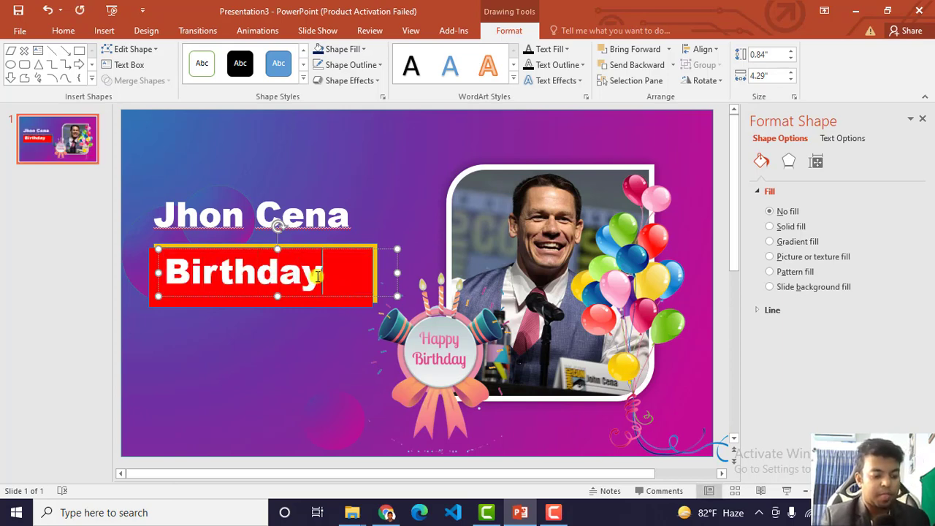
- Enlarge the Birthday text to 48 pt and position it on the red bar
key(ctrl+a)
click(102, 31)
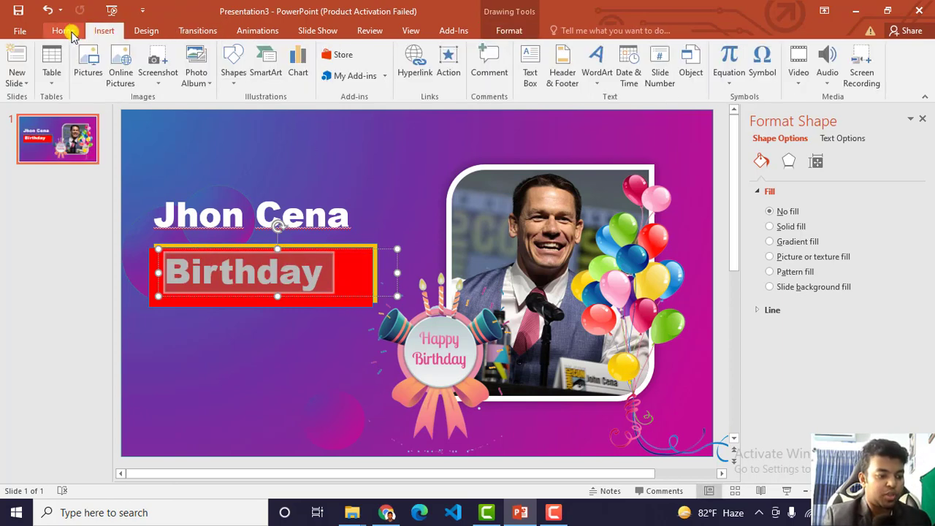
click(65, 31)
click(302, 58)
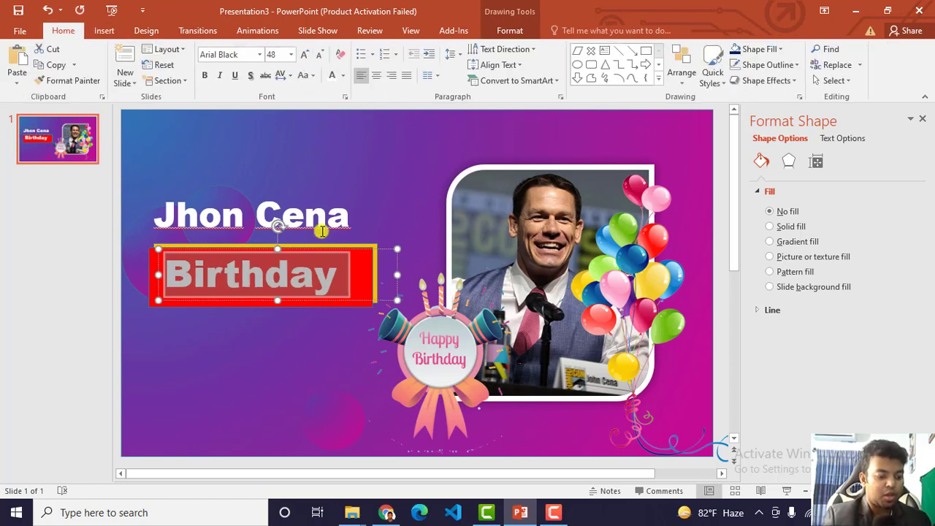
click(313, 283)
drag(310, 252, 304, 248)
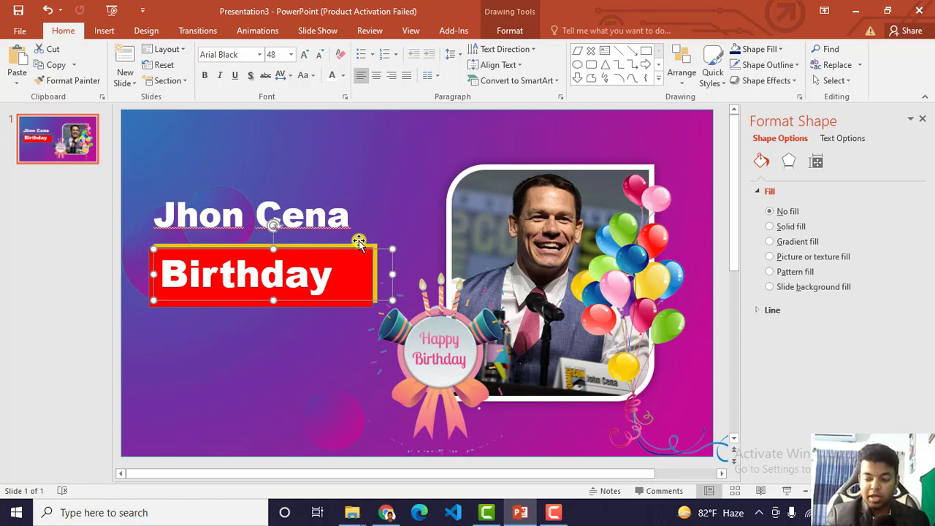
click(365, 179)
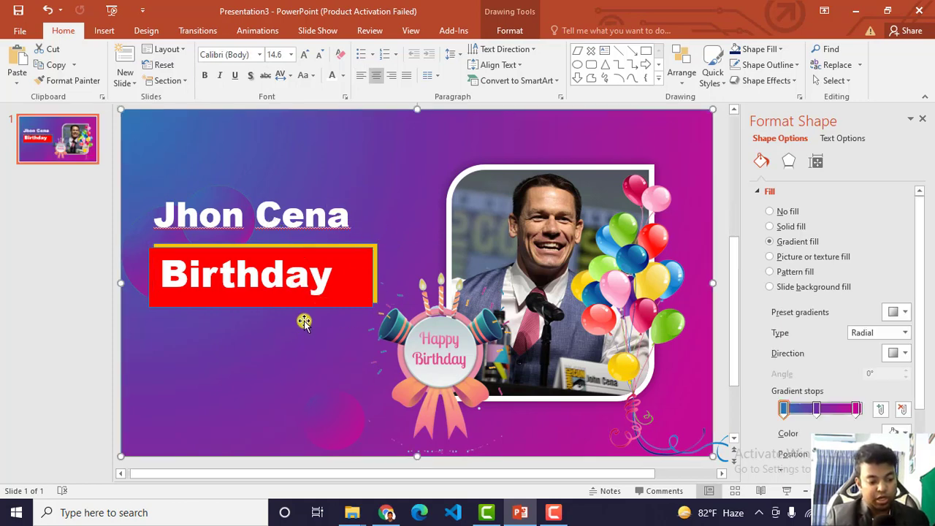
click(362, 273)
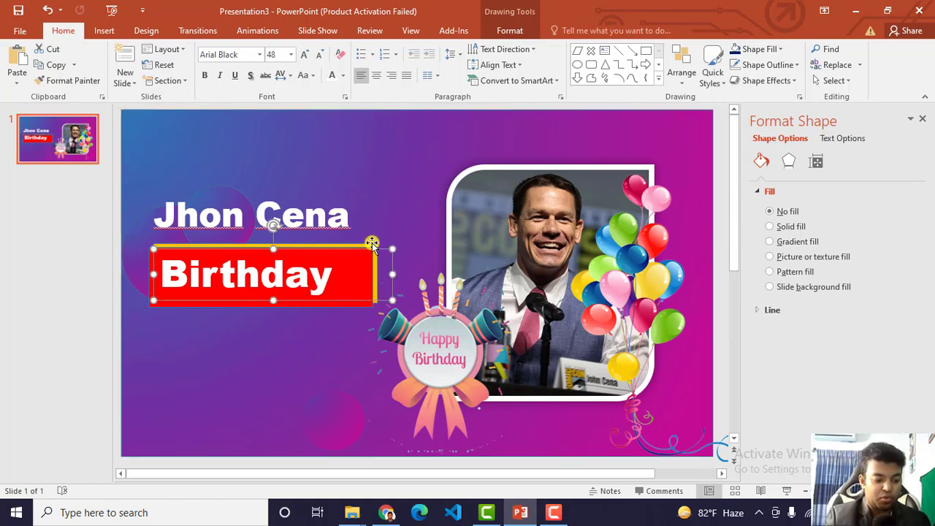
click(360, 305)
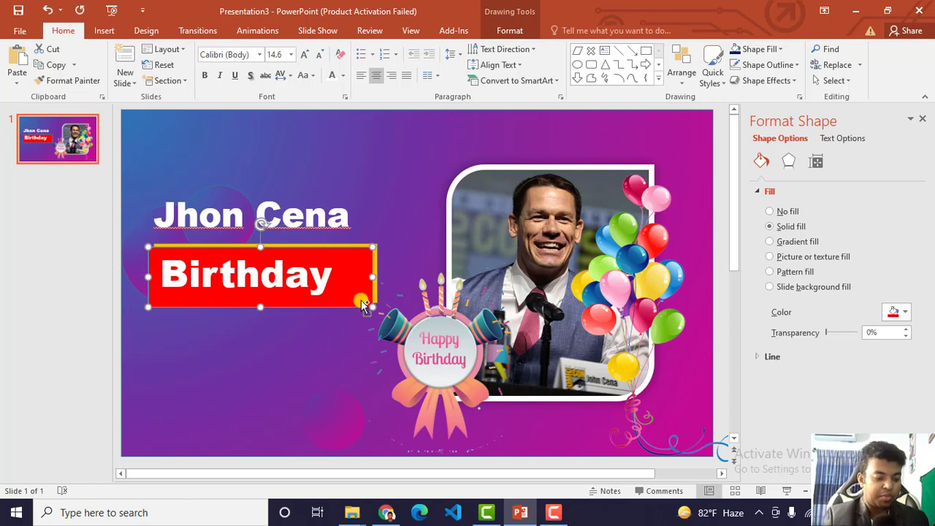
- Place a shorter copy of the red bar just below the Birthday banner
drag(362, 303, 355, 329)
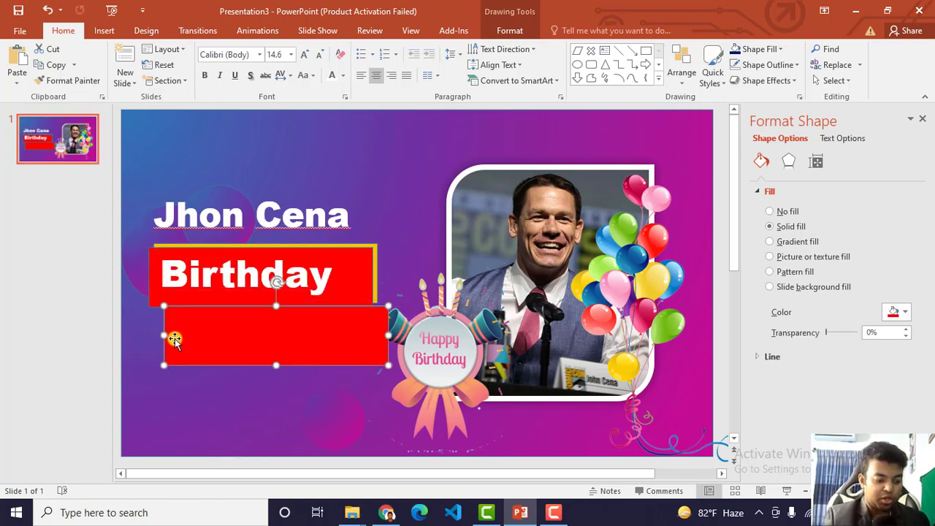
drag(162, 335, 198, 337)
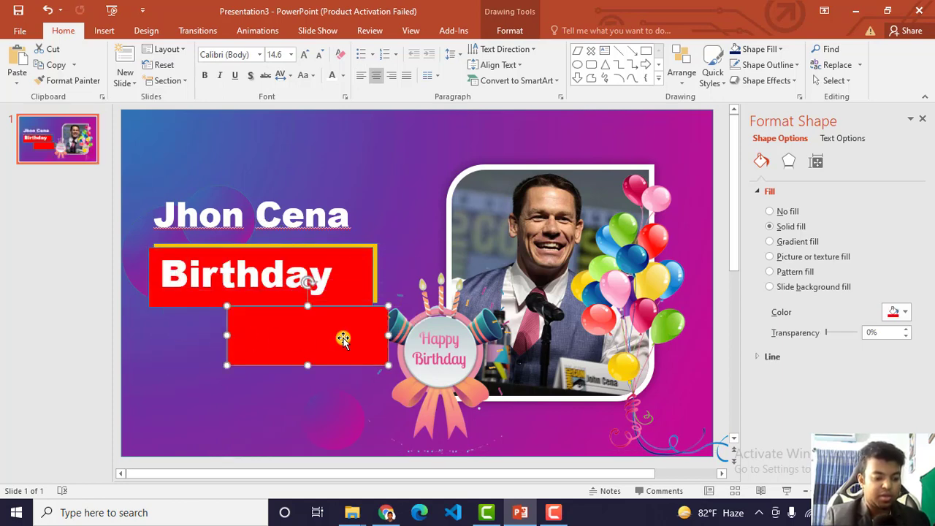
drag(344, 338, 336, 338)
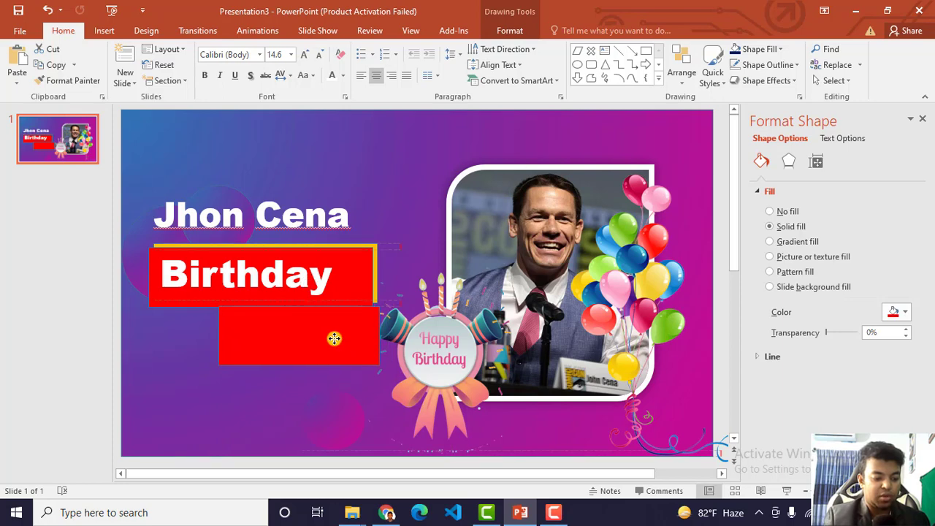
- Move the Birthday text and its red bar left together
click(361, 271)
shift+click(365, 247)
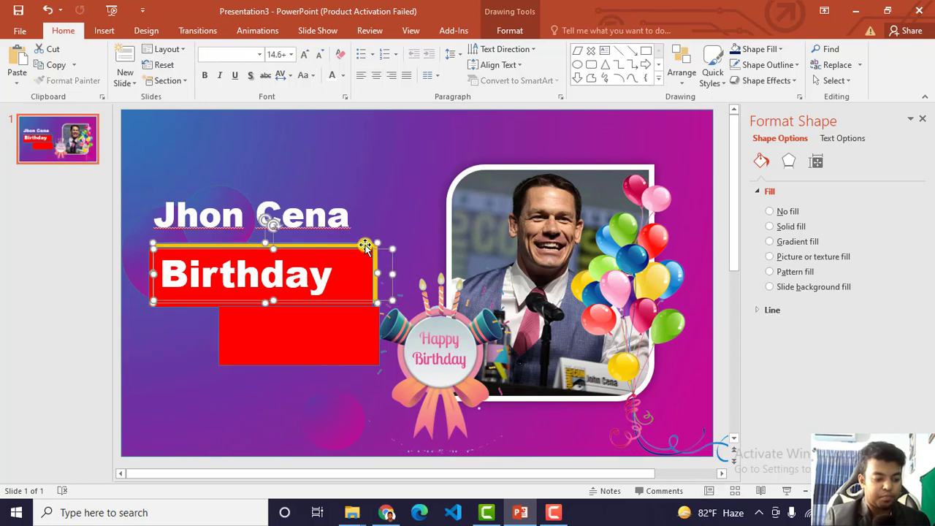
drag(360, 256, 346, 256)
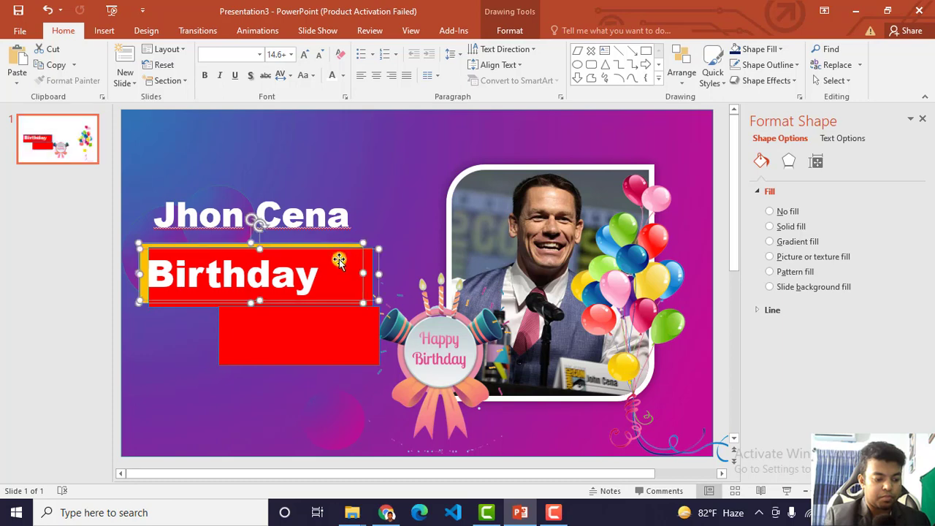
click(293, 275)
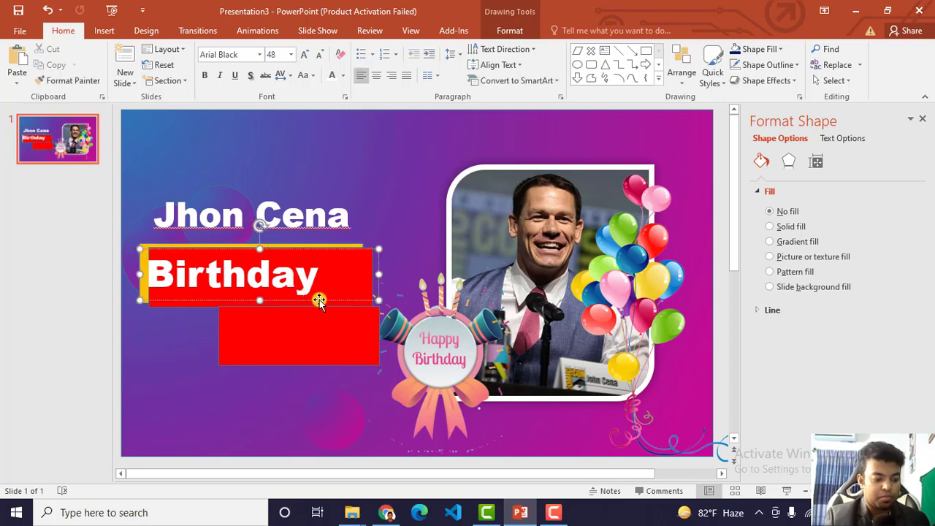
drag(320, 301, 327, 302)
- Fine-tune the red Birthday rectangle, its text and the lower bar slightly left
click(183, 314)
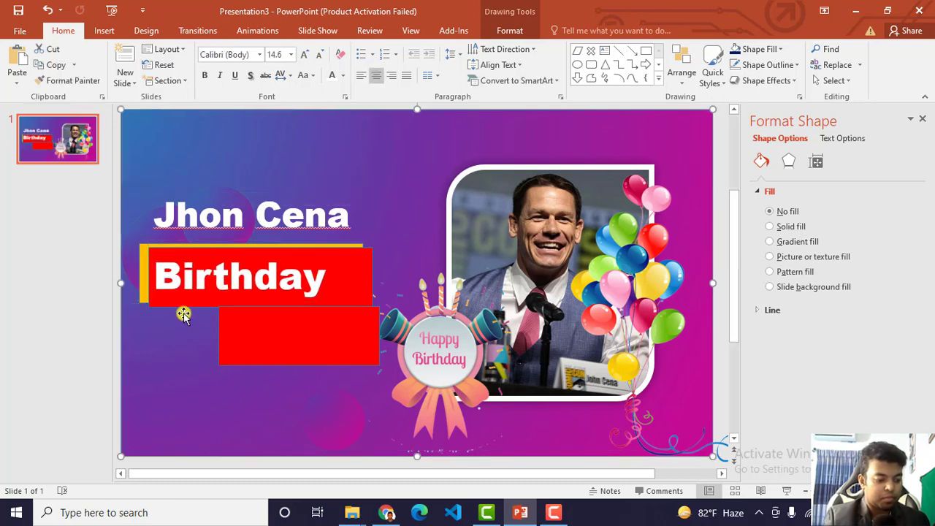
click(177, 302)
drag(183, 305, 168, 303)
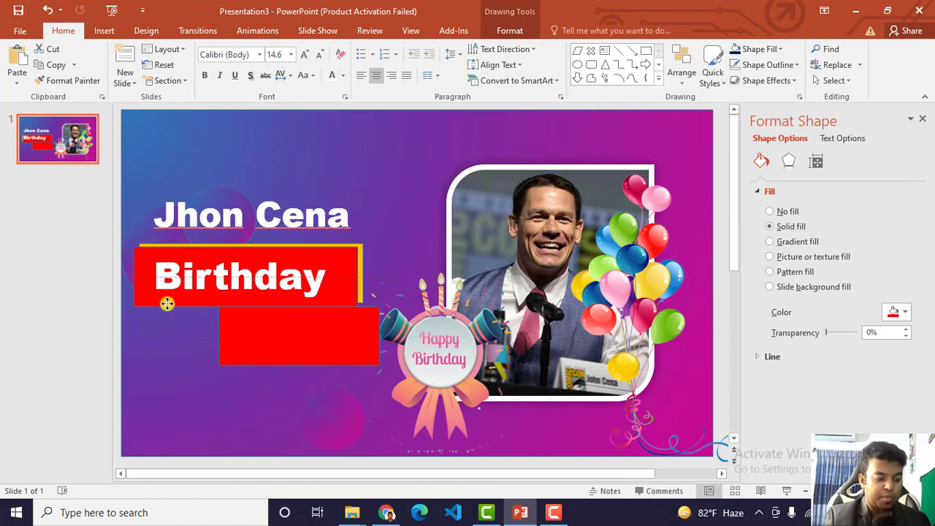
click(222, 282)
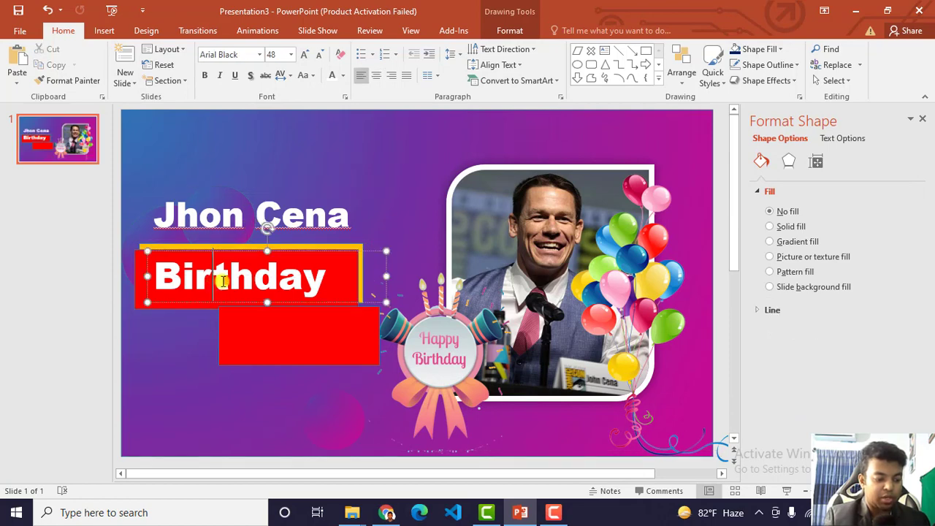
drag(340, 303, 337, 300)
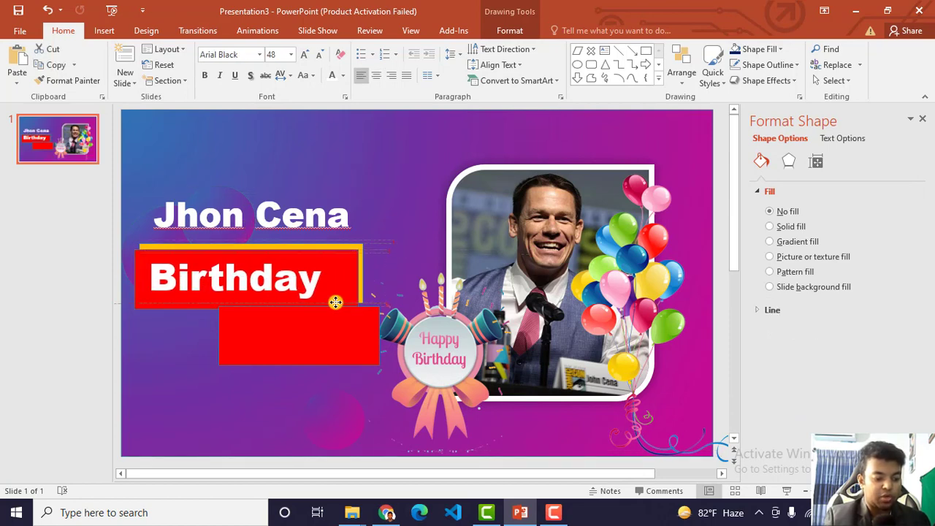
click(355, 345)
click(356, 345)
drag(347, 340, 318, 342)
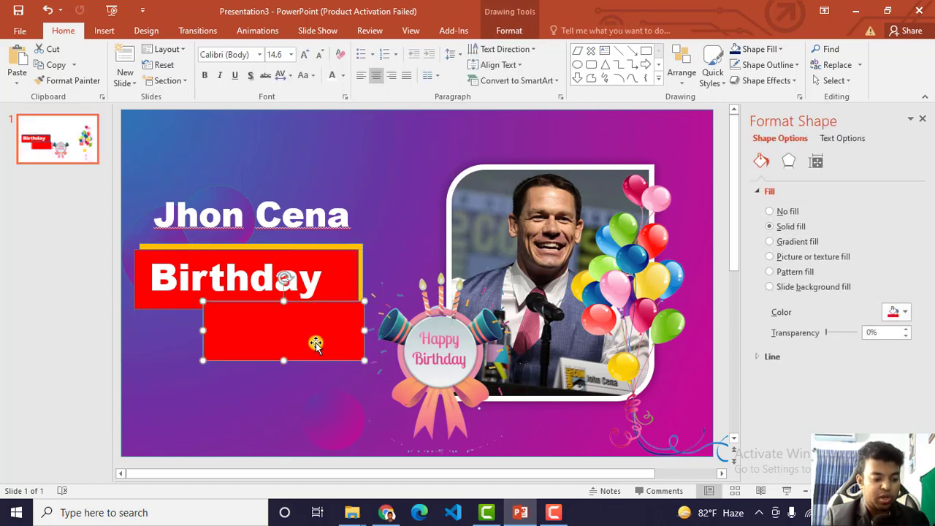
- Fill the lower bar dark blue and send it back one layer
click(894, 313)
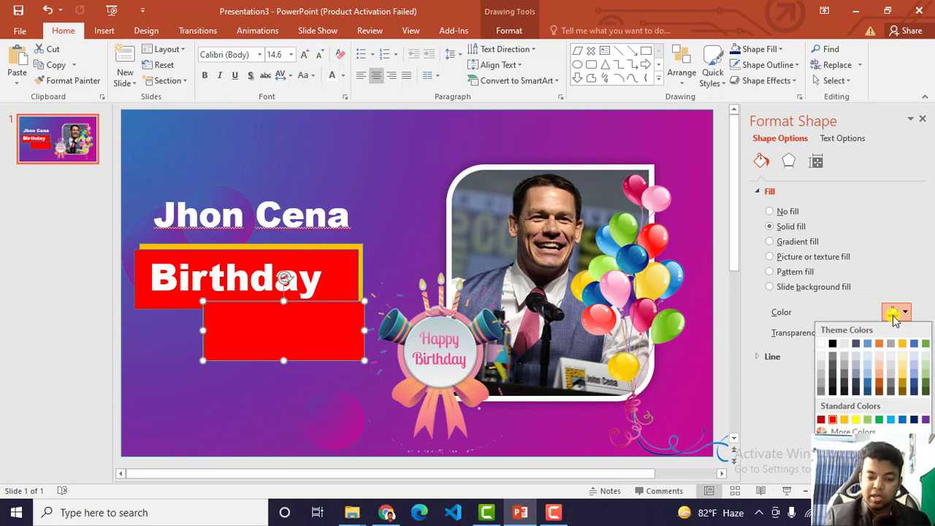
click(915, 419)
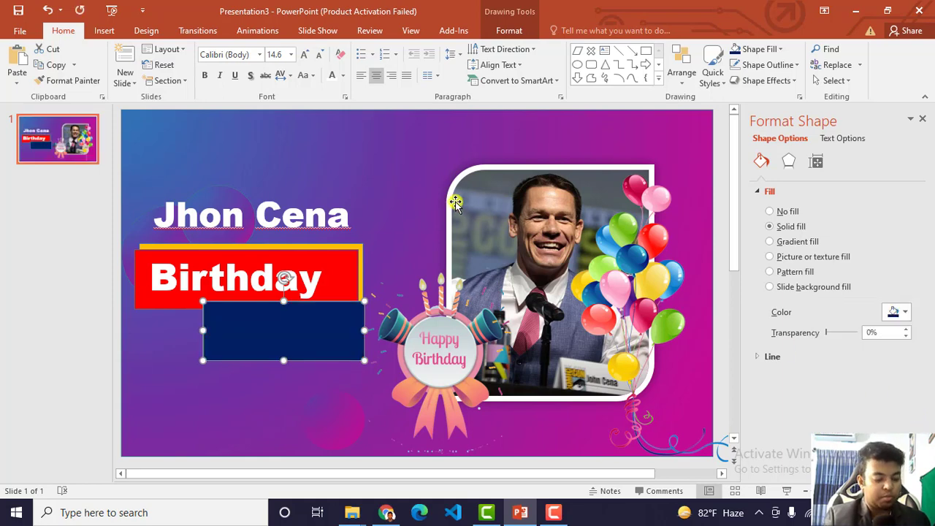
right_click(285, 330)
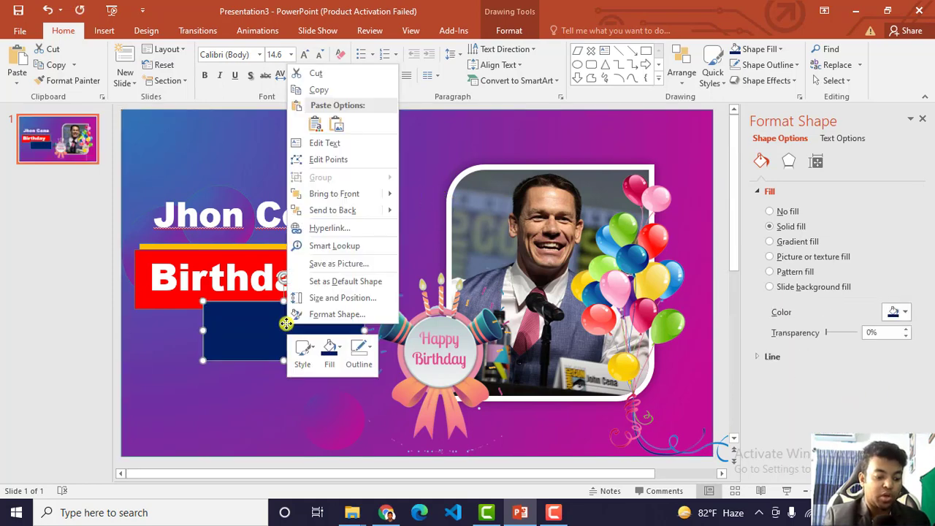
mouse_move(345, 217)
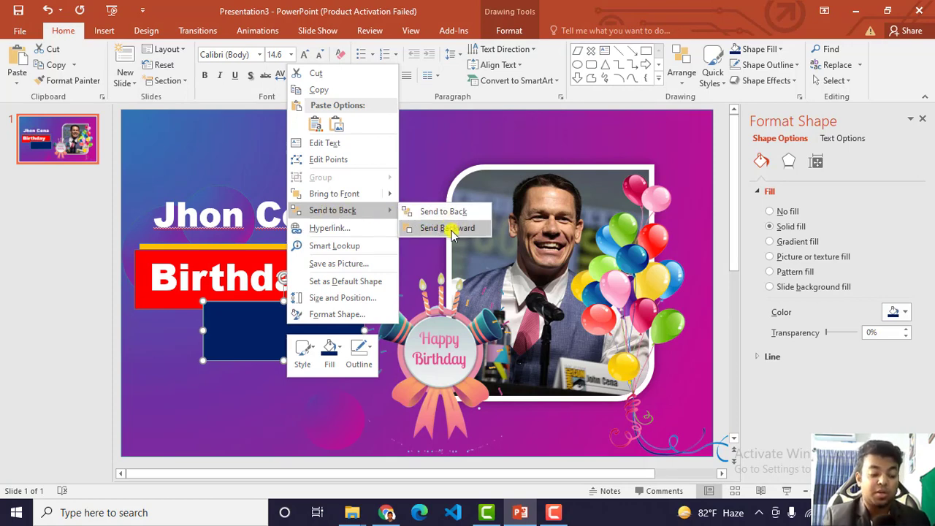
click(452, 229)
- Send the blue bar backward again so it sits behind the red Birthday banner
right_click(327, 331)
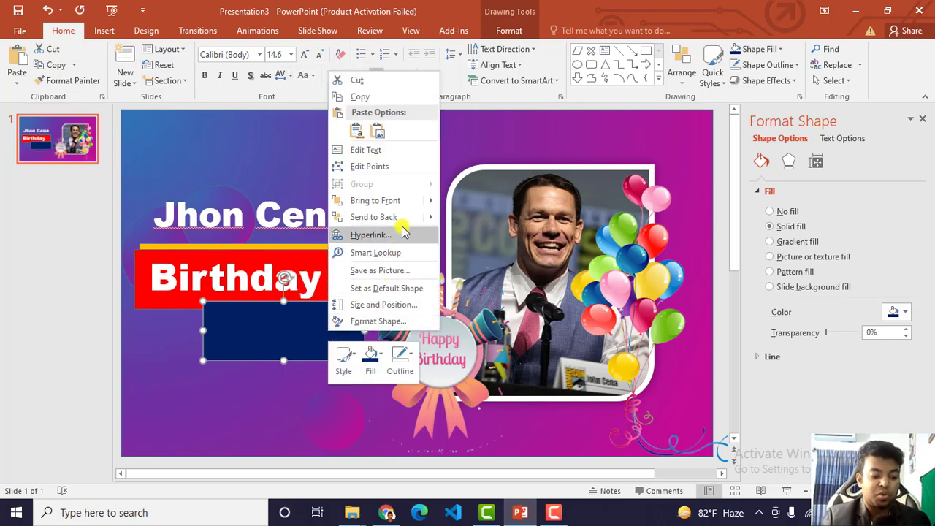
mouse_move(428, 217)
click(491, 236)
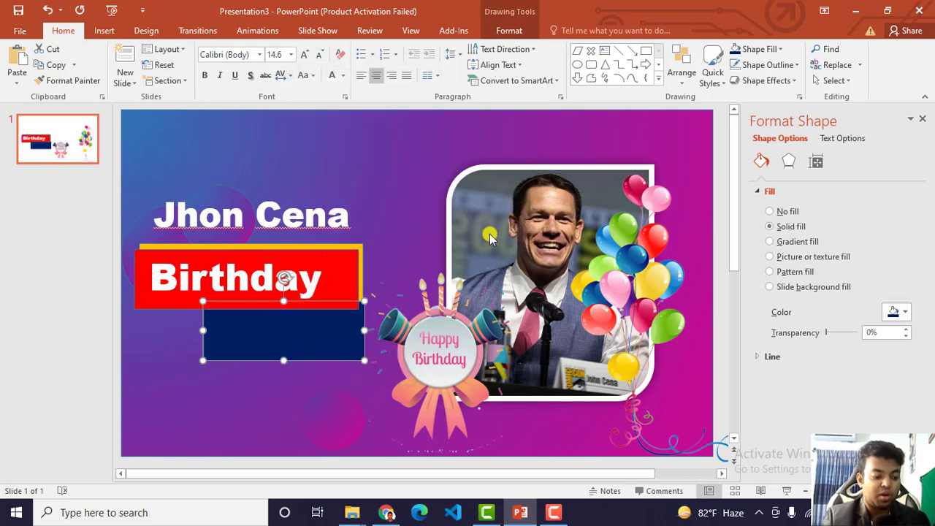
click(261, 401)
click(268, 274)
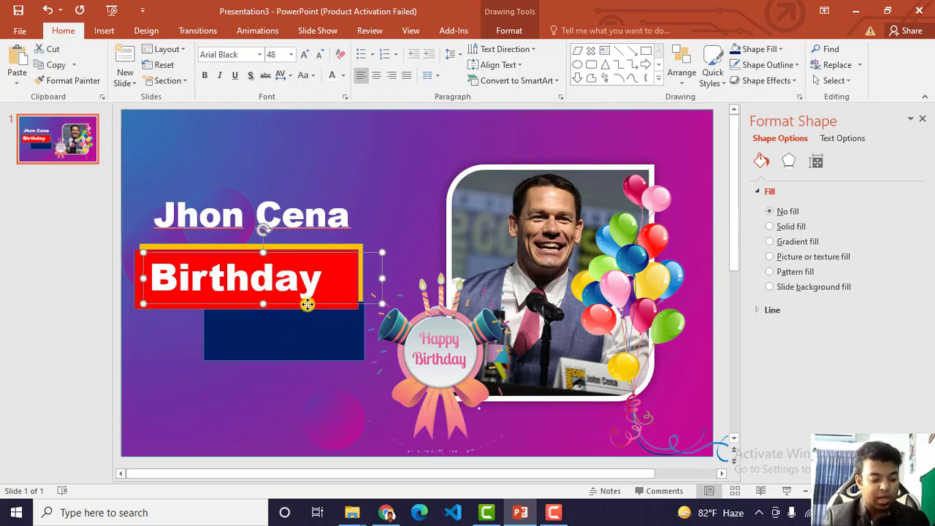
- Copy the Birthday text onto the blue bar and change it to 'Party'
ctrl+drag(309, 307, 349, 363)
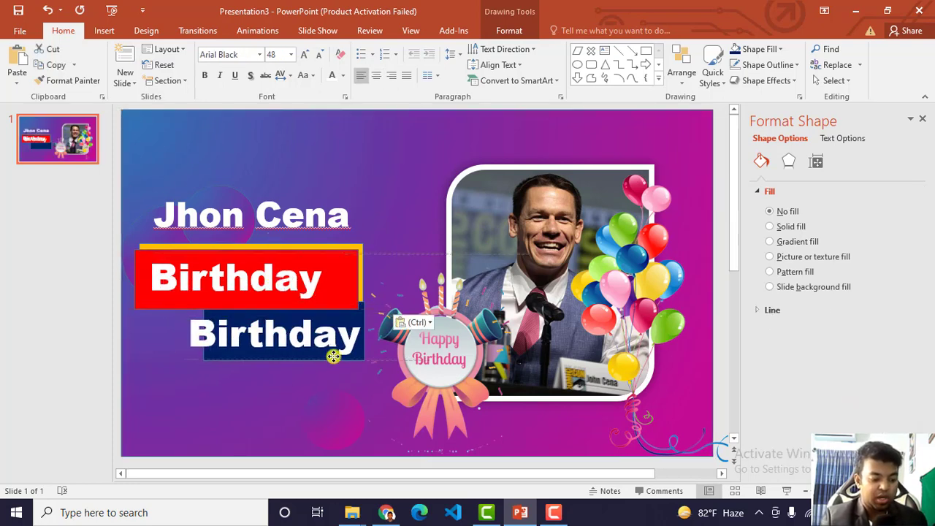
double_click(300, 325)
text(Part)
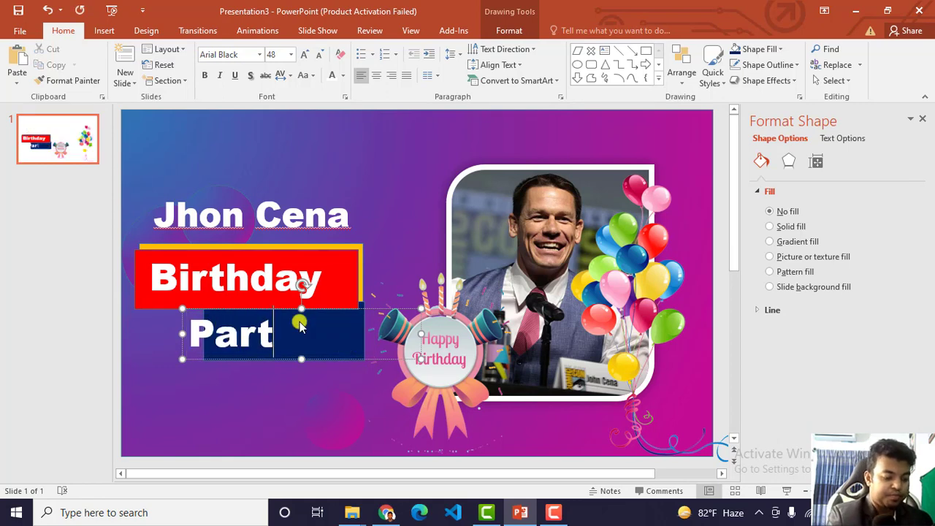
text(y)
drag(182, 337, 219, 345)
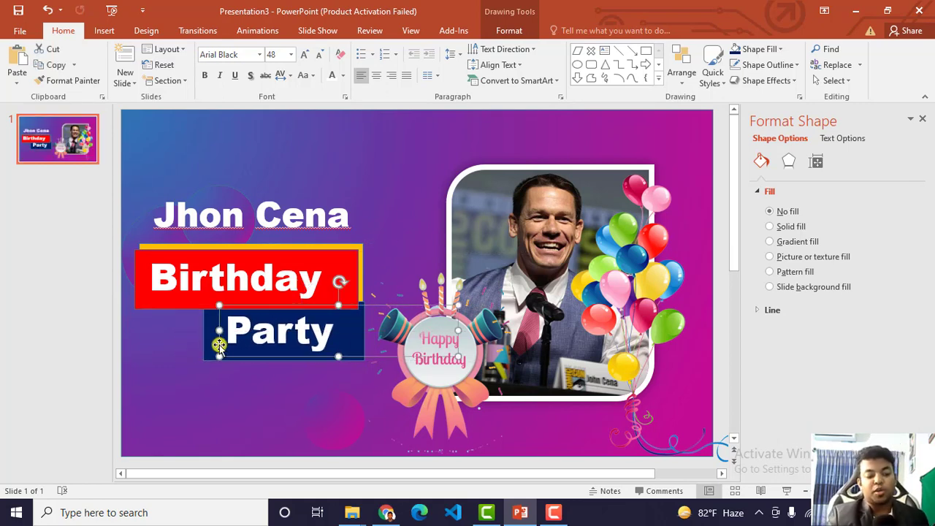
click(400, 187)
- Shift the Jhon Cena title slightly up and left
click(304, 216)
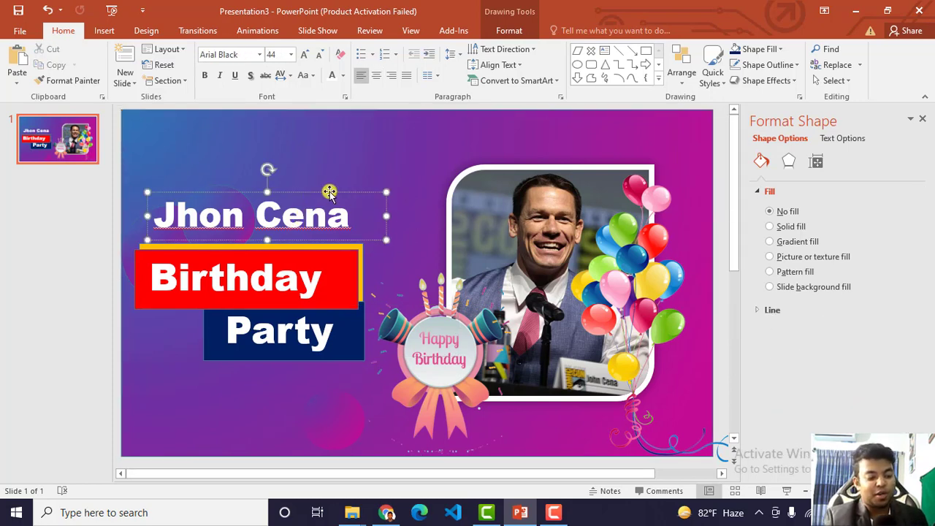
drag(329, 191, 333, 195)
drag(331, 193, 326, 192)
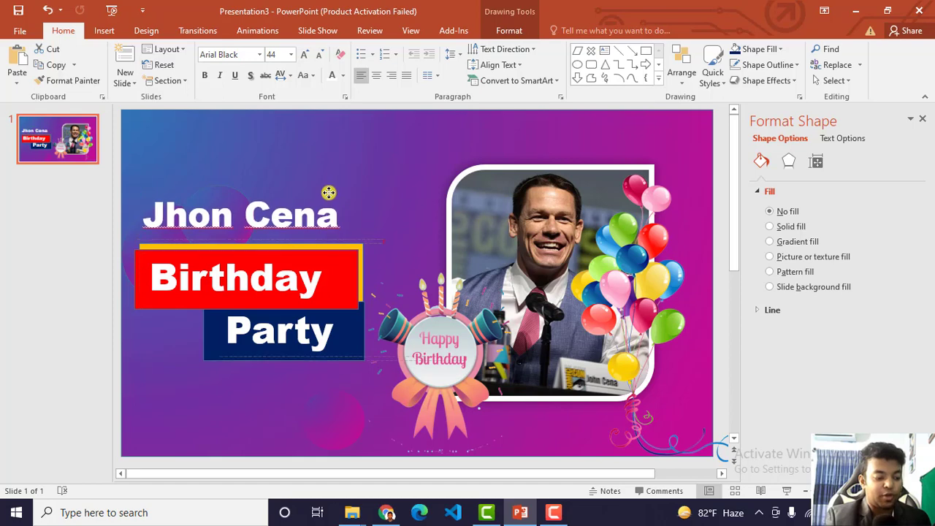
click(378, 163)
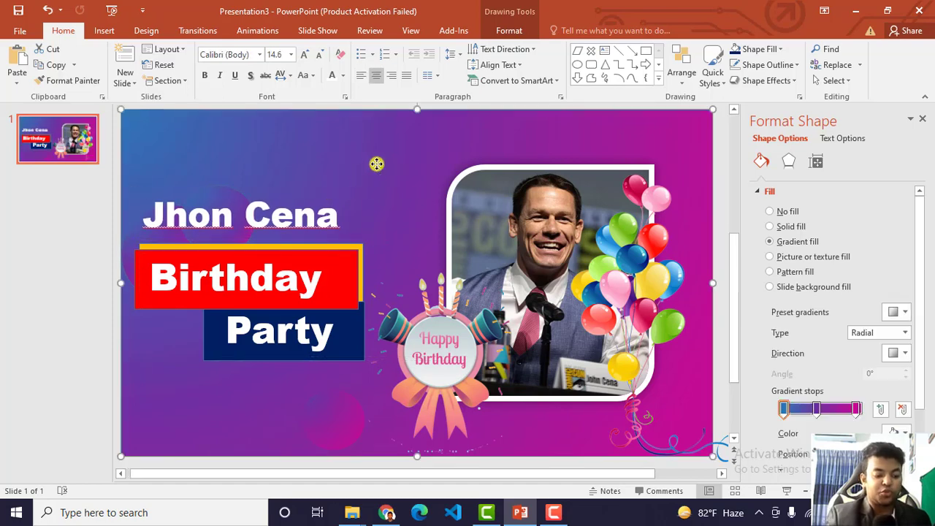
- Resize the blue bar behind Party, widening it rightward and trimming its left edge
click(355, 342)
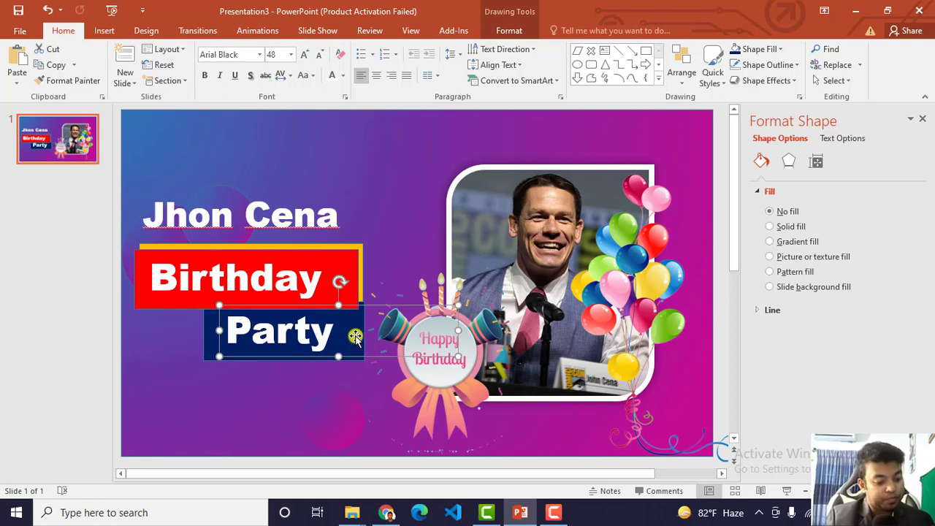
click(209, 351)
drag(365, 331, 373, 333)
click(424, 228)
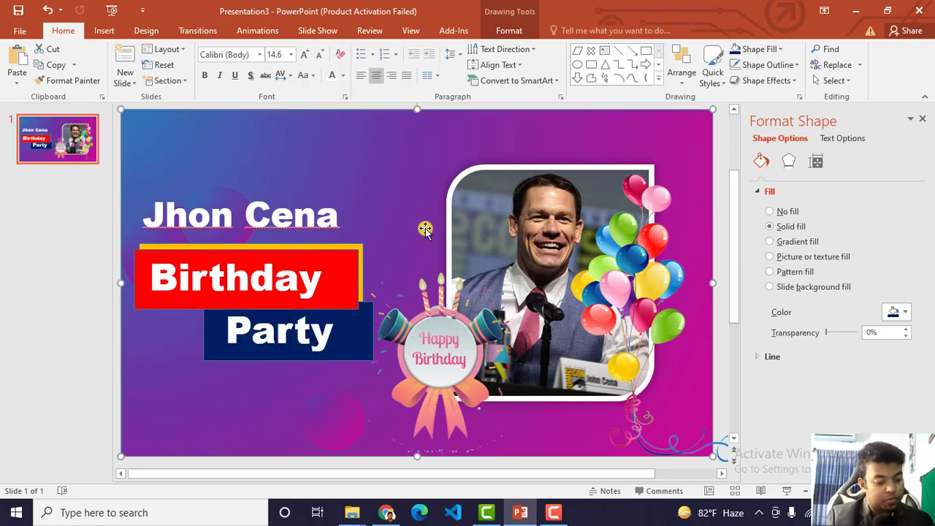
click(208, 350)
drag(203, 332, 213, 332)
click(244, 392)
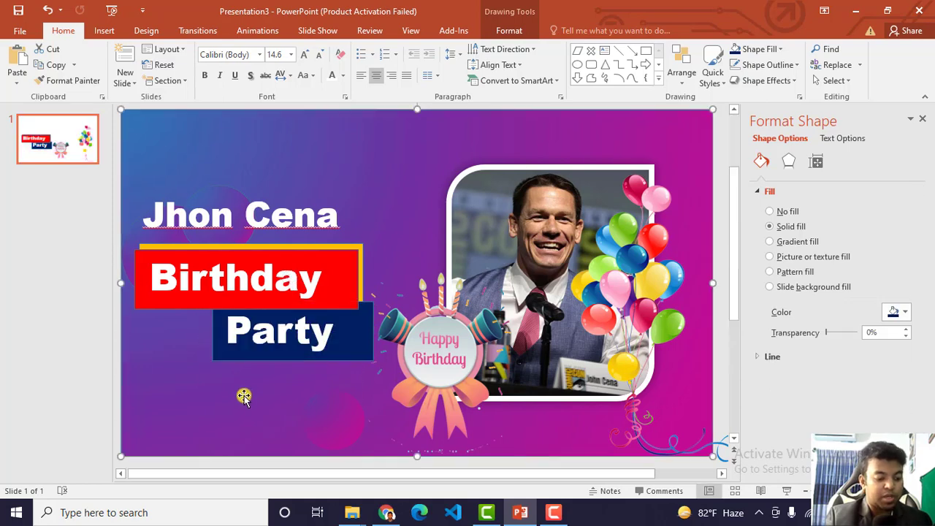
click(285, 239)
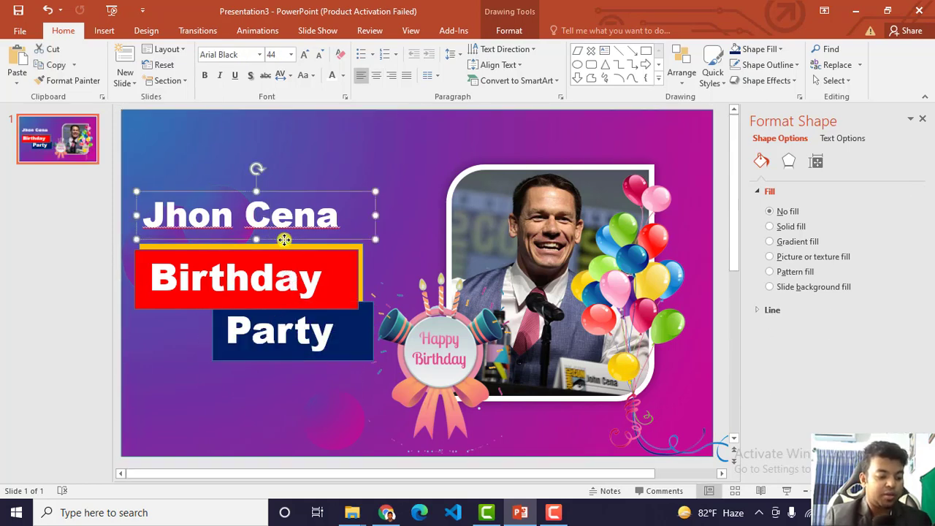
- Copy the title to the slide's bottom-left and change it to 'Date : 12/12/2022'
key(ctrl+c)
key(ctrl+v)
drag(289, 252, 271, 409)
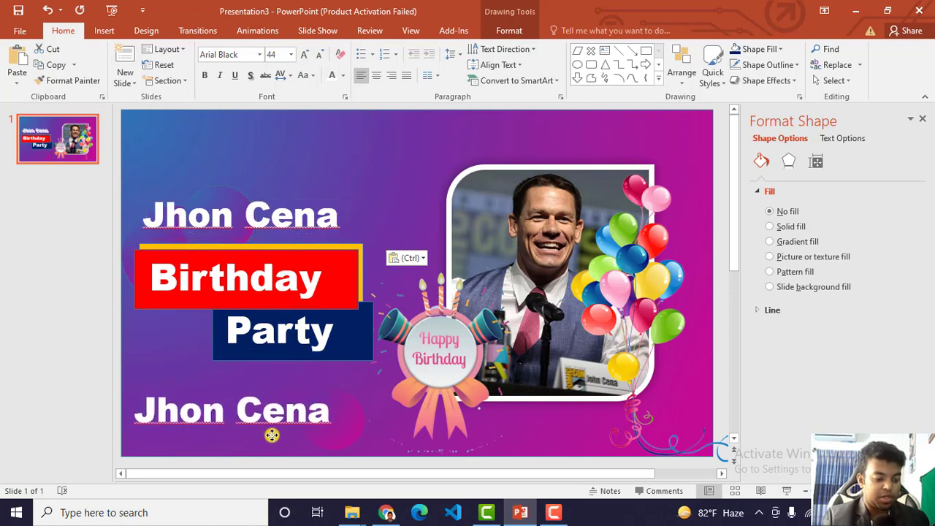
key(ctrl+a)
text(Date )
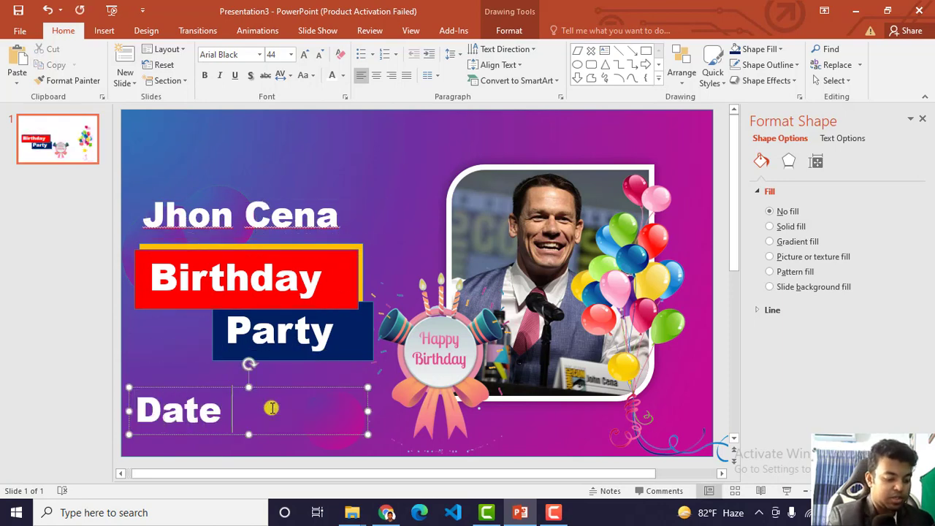
text(: )
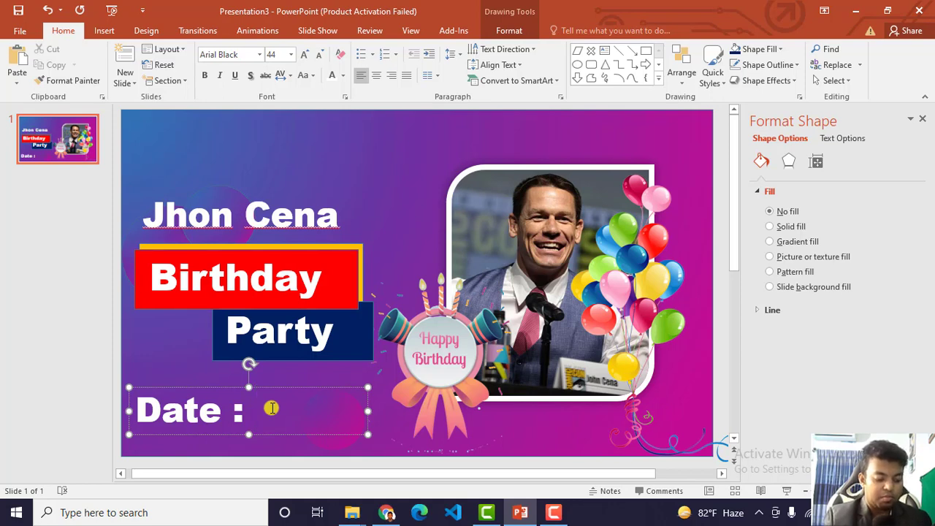
text(12/12/)
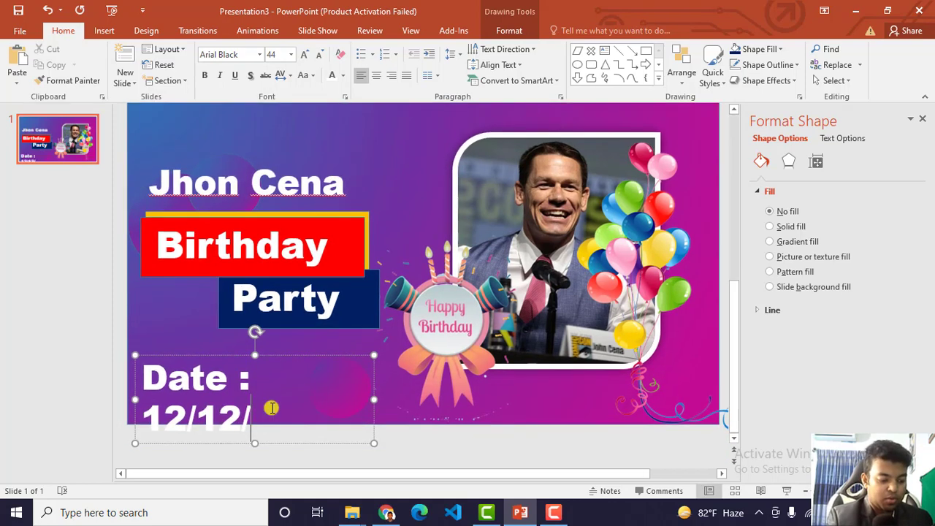
text(2022)
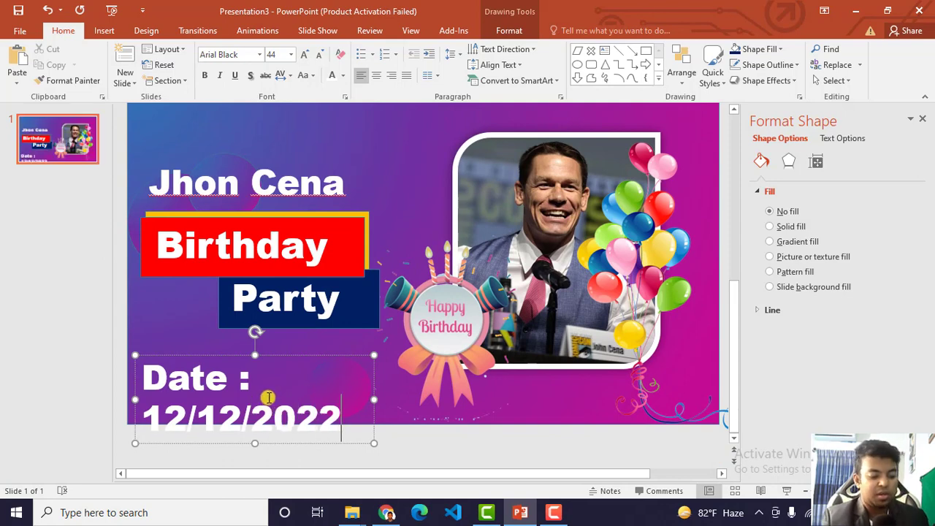
- Shrink the date text four font steps and position it at lower left
key(ctrl+a)
click(319, 57)
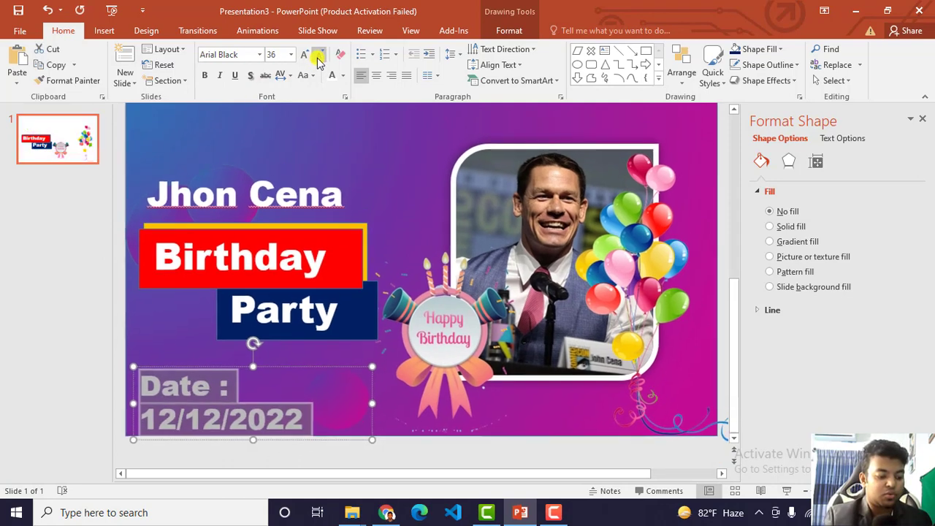
click(319, 56)
click(319, 56)
click(319, 56)
click(320, 56)
click(320, 56)
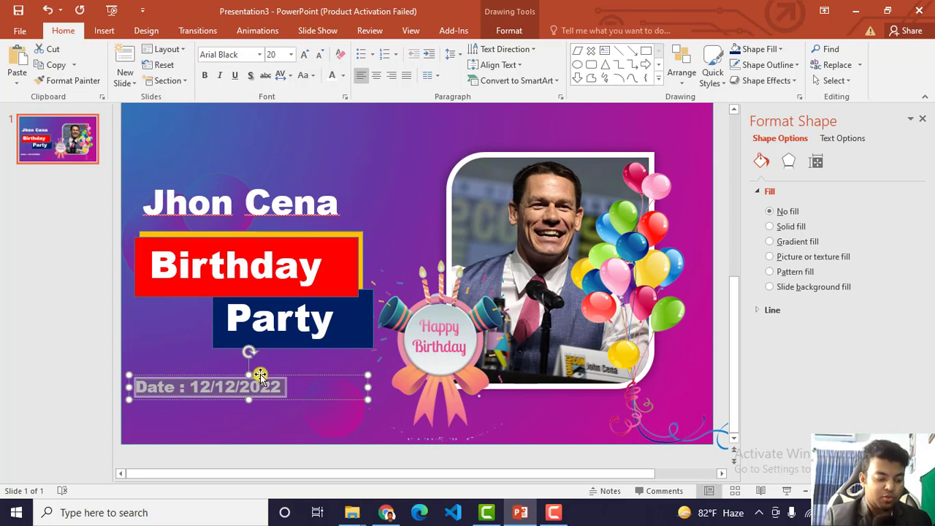
drag(260, 375, 278, 369)
click(402, 154)
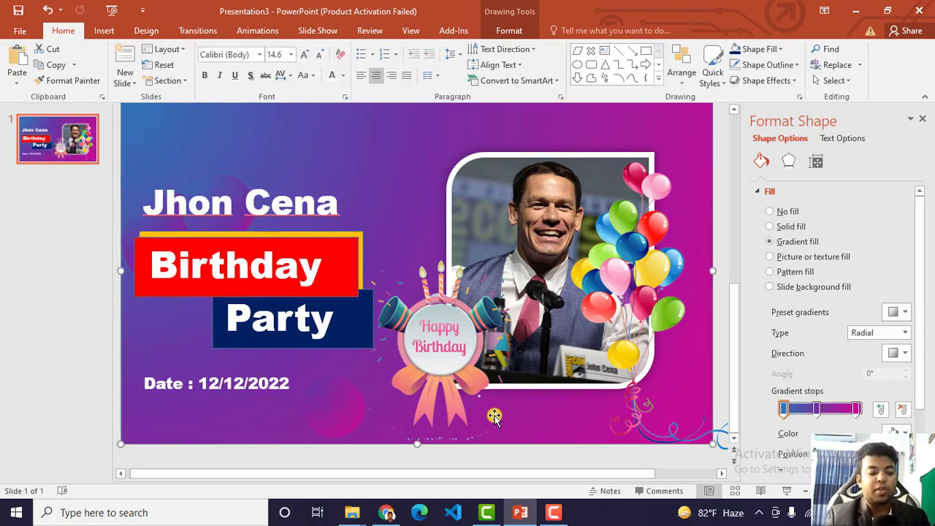
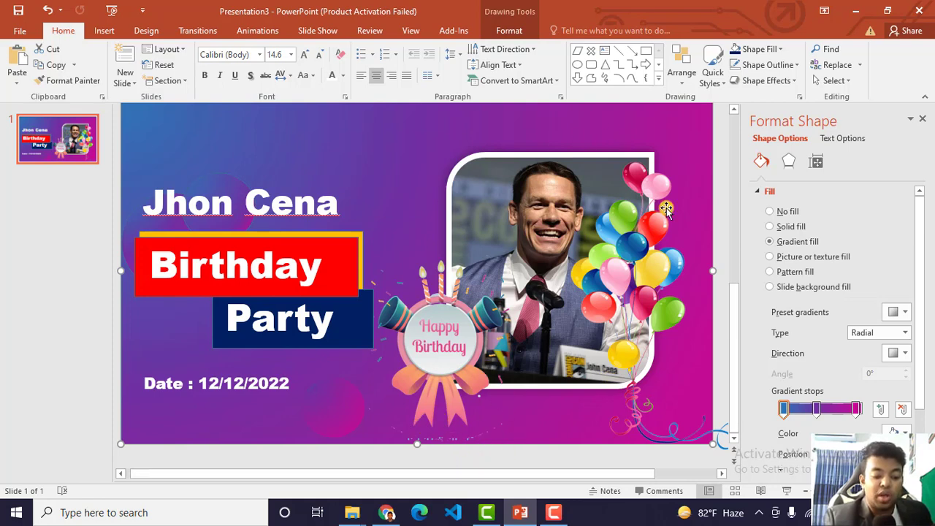
- Draw a small diamond above the title with white fill and no outline
scroll(488, 205, up, 1)
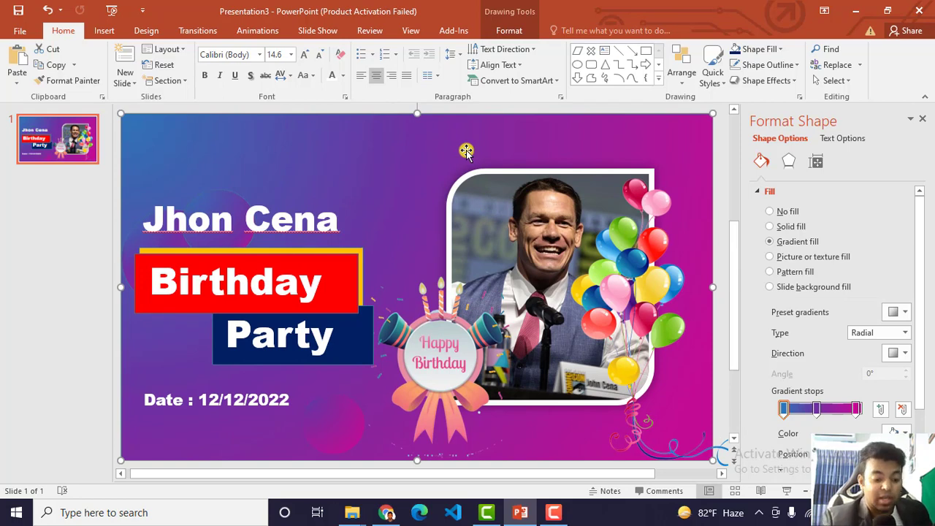
click(106, 36)
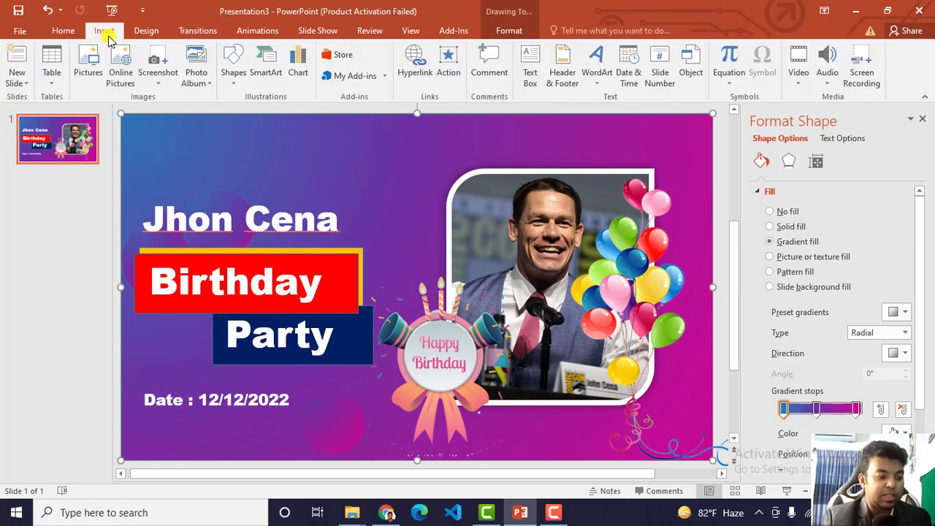
click(232, 76)
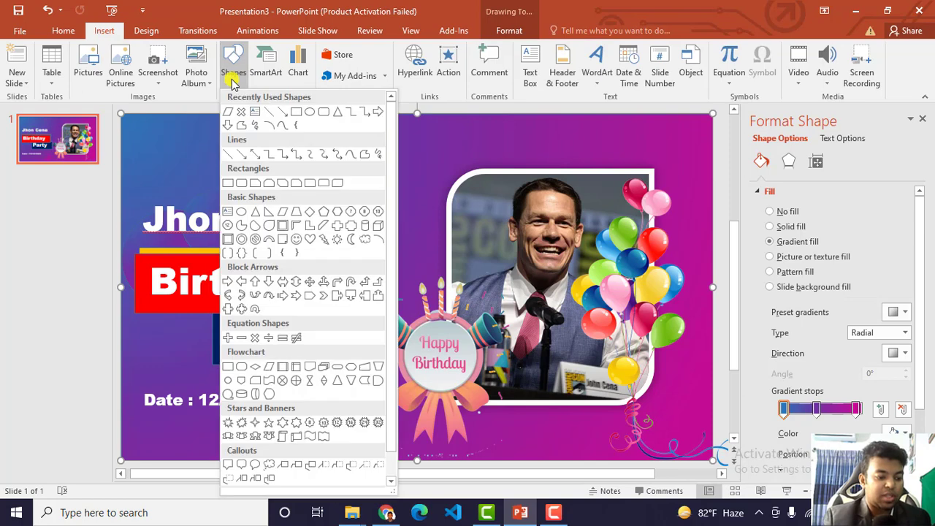
click(310, 212)
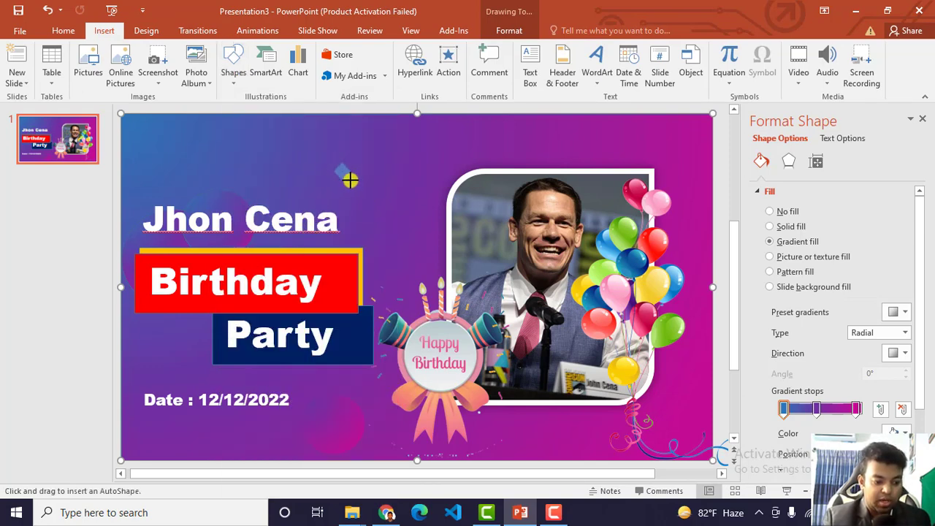
drag(339, 168, 348, 178)
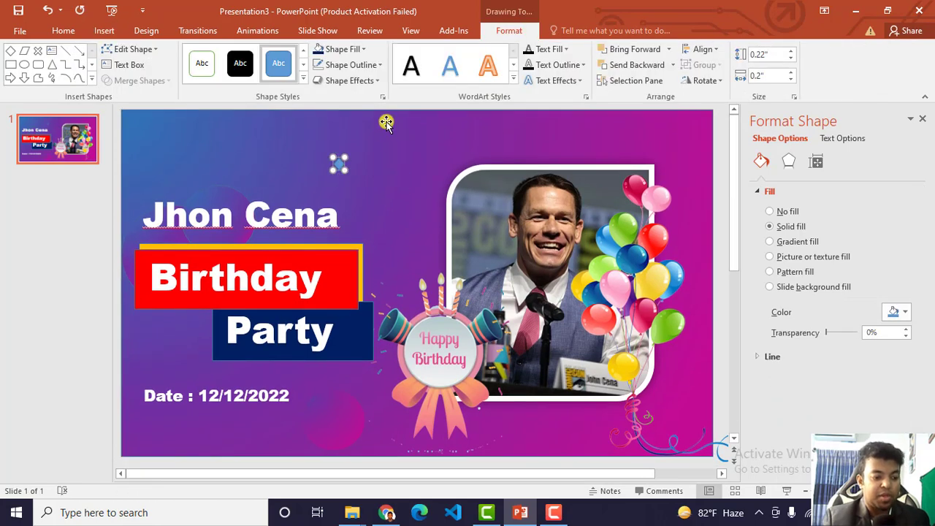
click(355, 48)
click(321, 79)
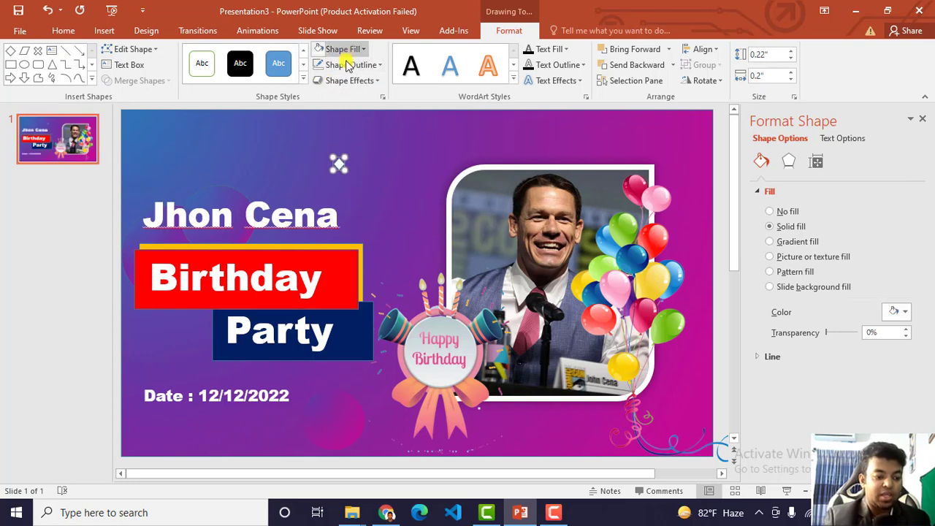
click(354, 67)
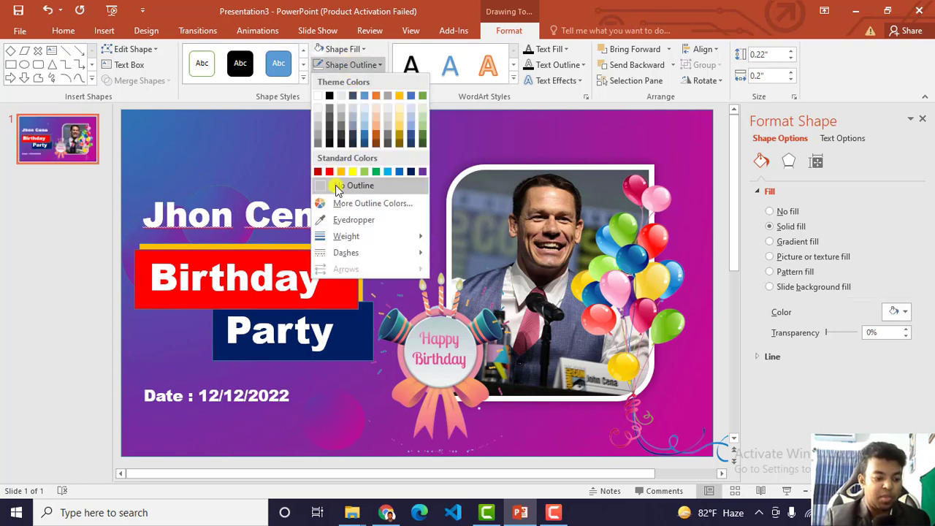
click(340, 186)
- Copy the diamond below the date, shrink the balloon-side diamond, and place another left of Jhon Cena
click(356, 195)
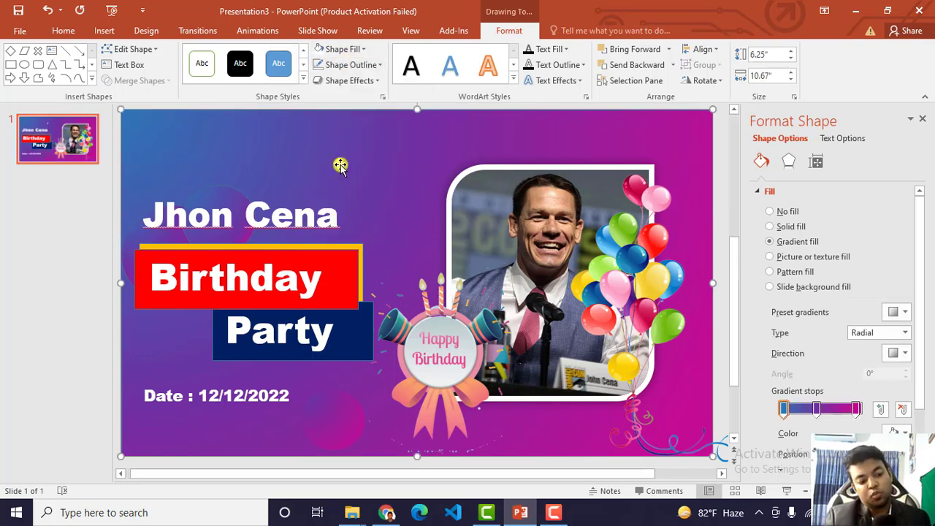
click(358, 171)
key(ctrl+c)
key(ctrl+v)
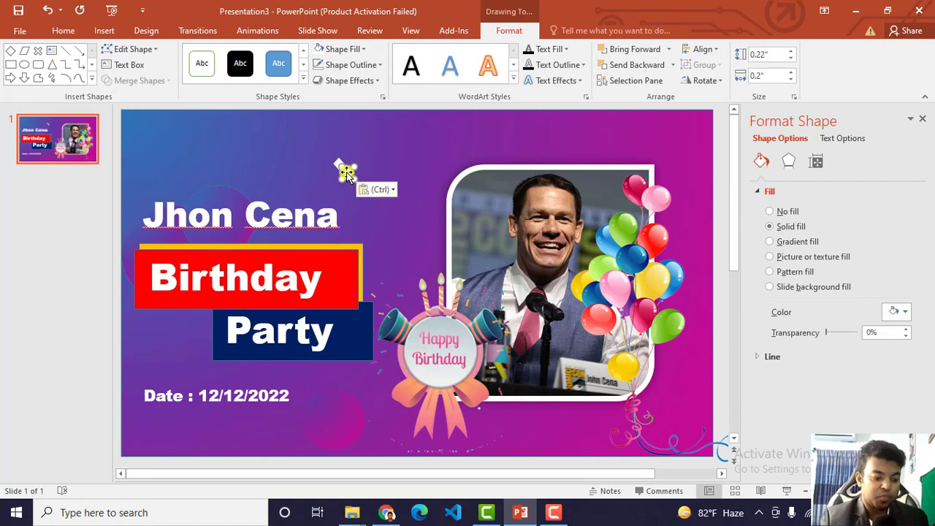
drag(354, 174, 329, 418)
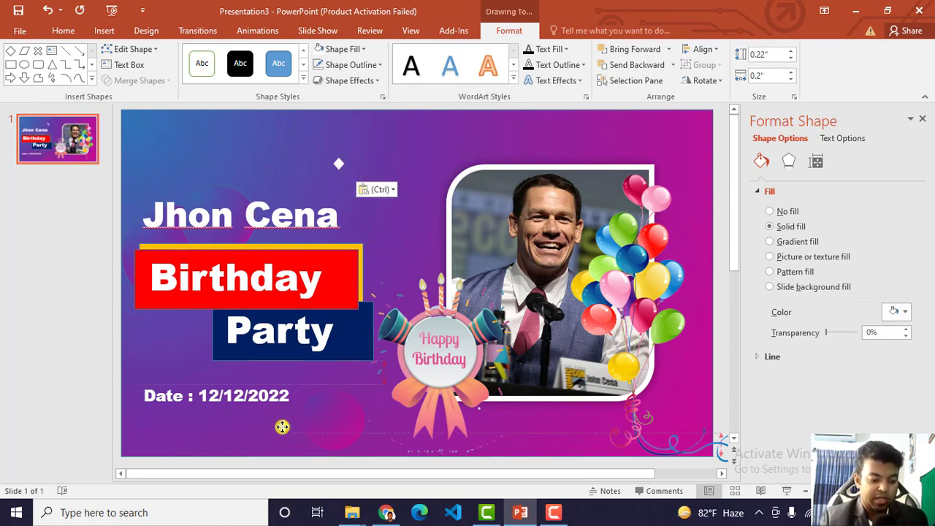
drag(282, 427, 292, 440)
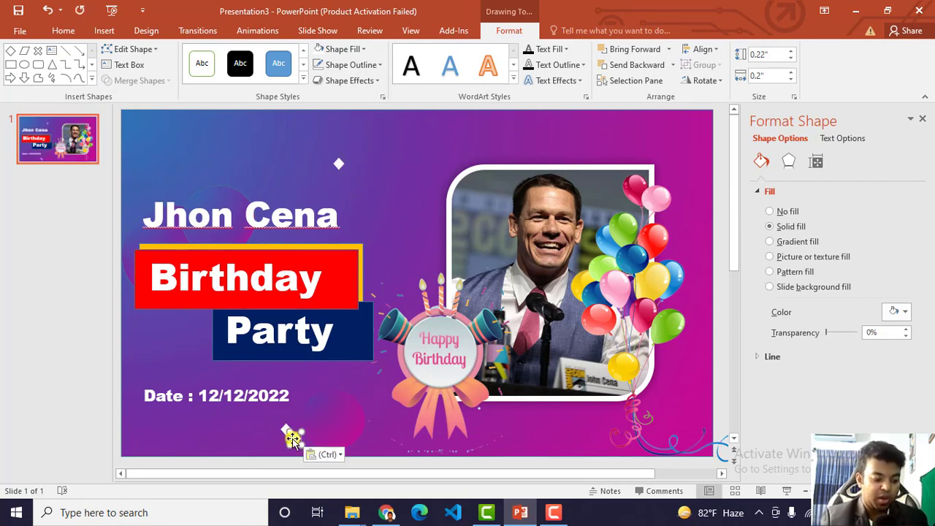
click(691, 217)
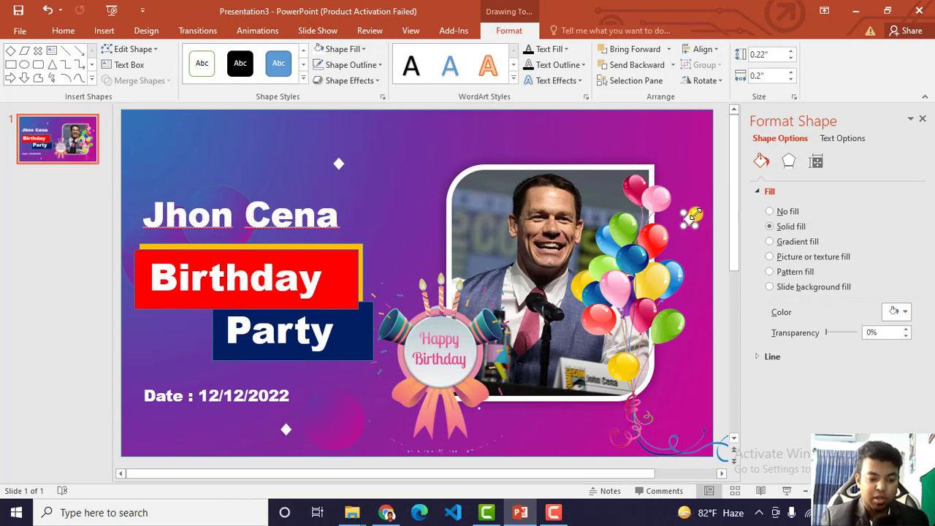
drag(691, 217, 687, 221)
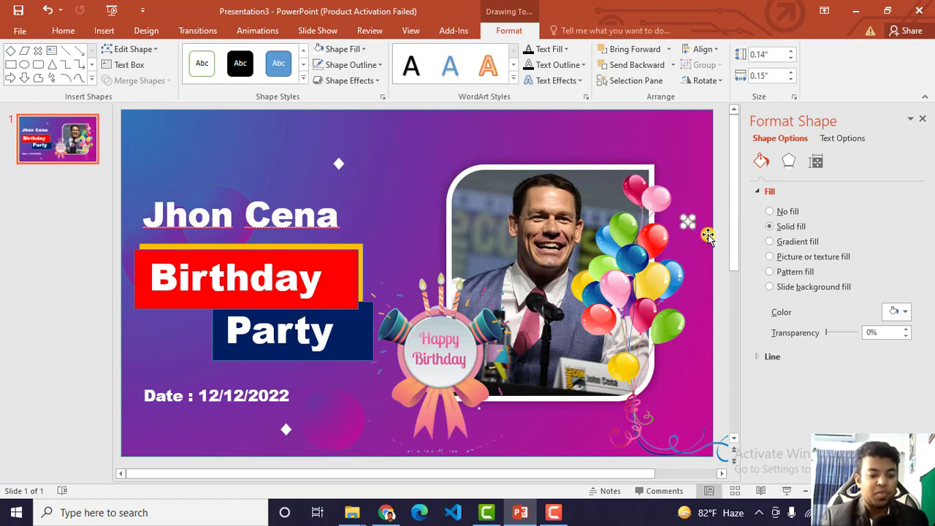
key(ctrl+v)
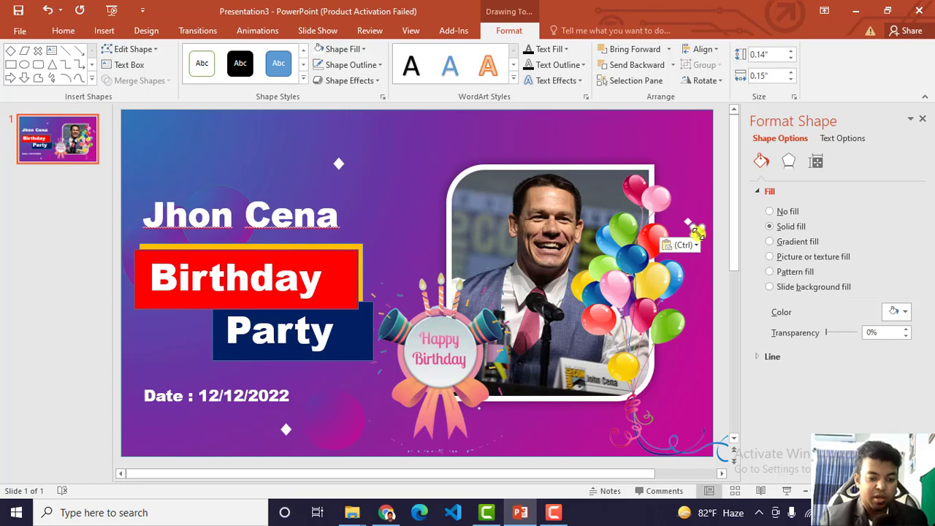
drag(697, 232, 158, 161)
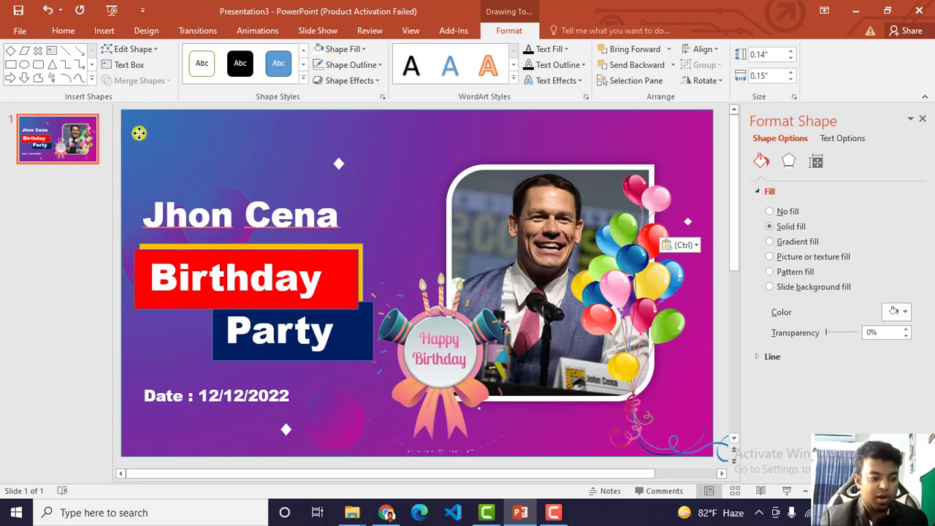
drag(139, 192, 139, 191)
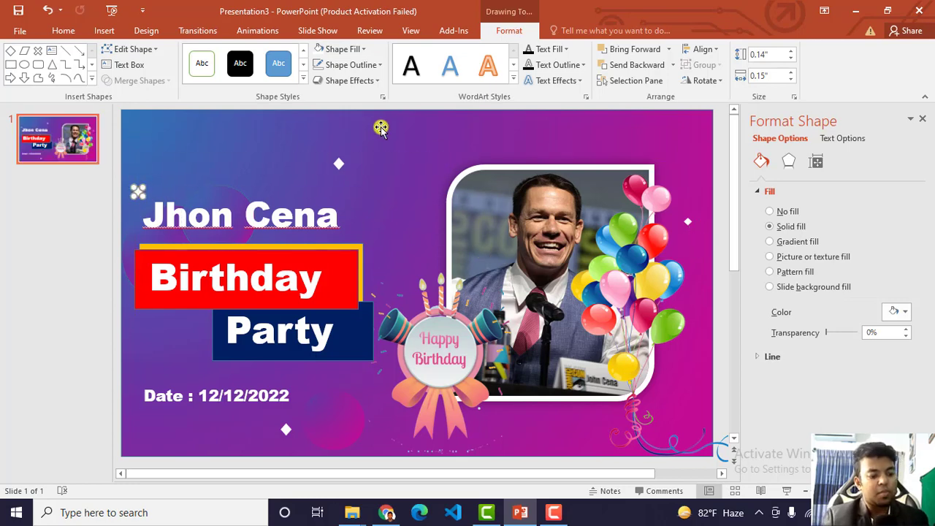
- Give the diamond beside Jhon Cena a white outline and no fill
click(337, 64)
click(321, 96)
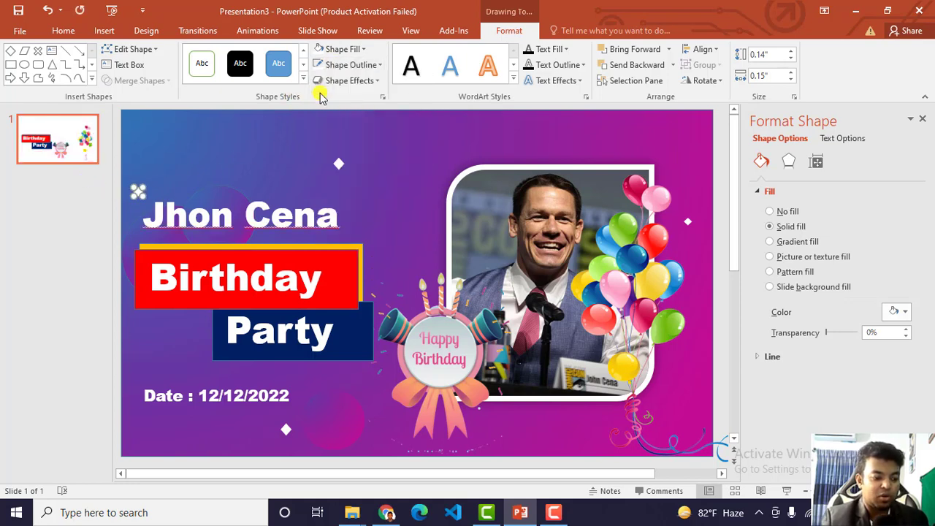
click(342, 49)
click(335, 174)
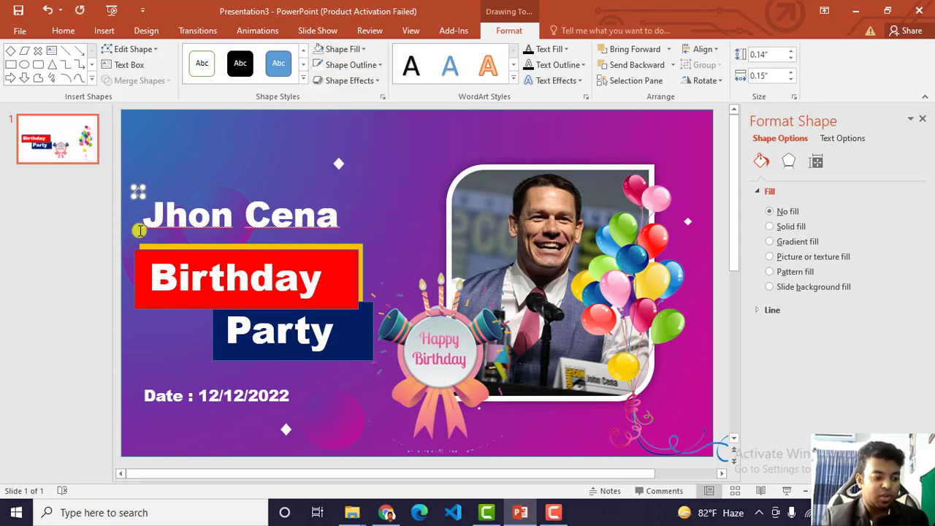
click(138, 192)
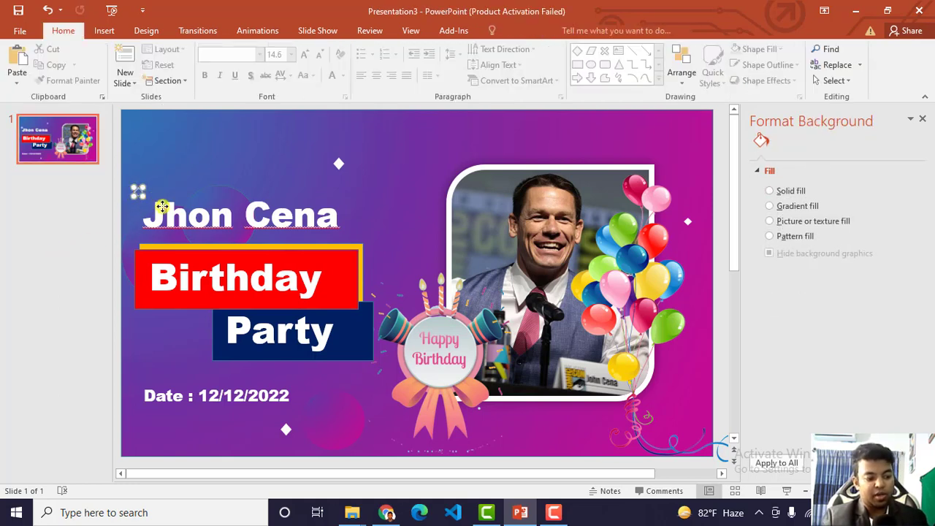
click(139, 194)
- Paste a copy of the hollow diamond above the photo frame
key(ctrl+c)
key(ctrl+v)
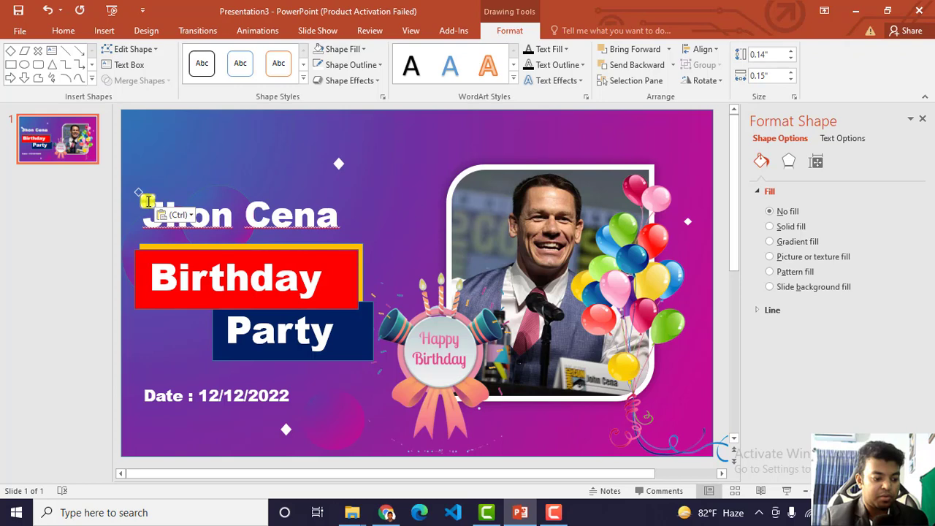
scroll(148, 204, up, 5)
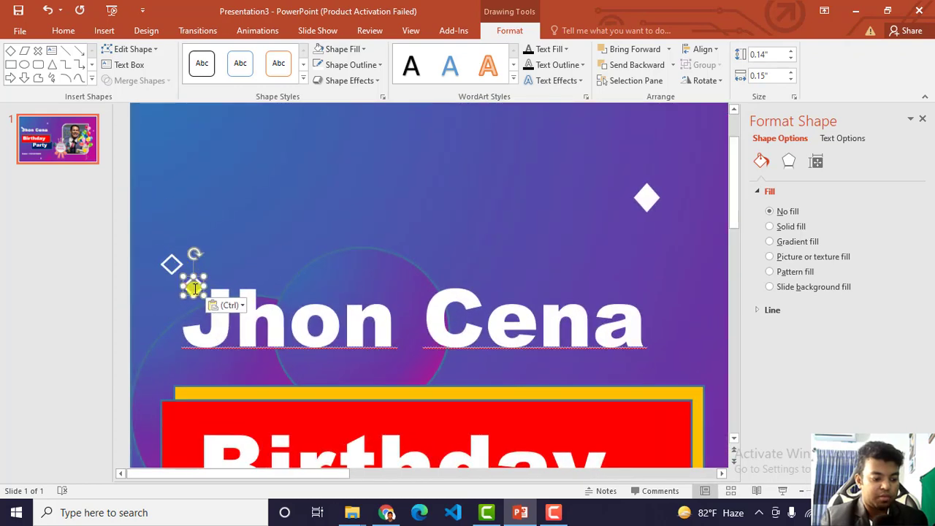
scroll(194, 287, down, 3)
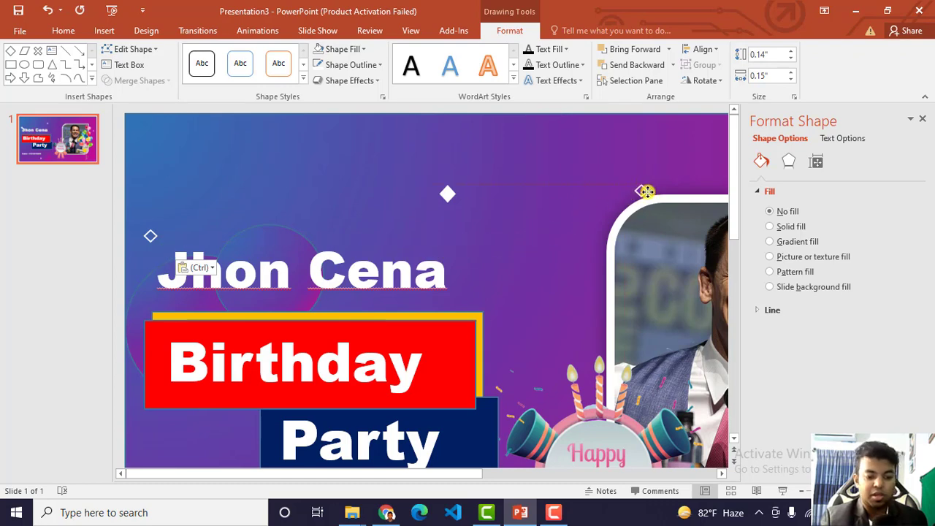
drag(165, 253, 702, 178)
scroll(635, 256, down, 2)
scroll(635, 256, down, 2)
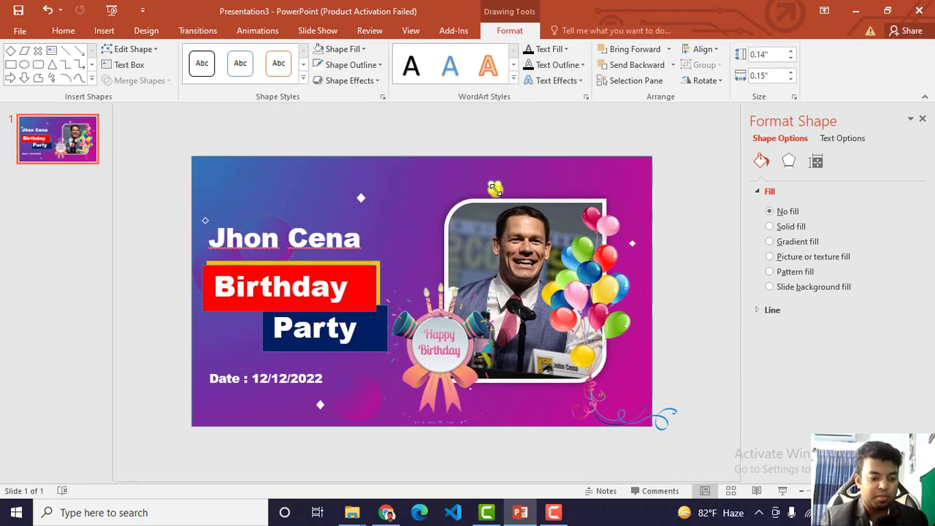
click(510, 148)
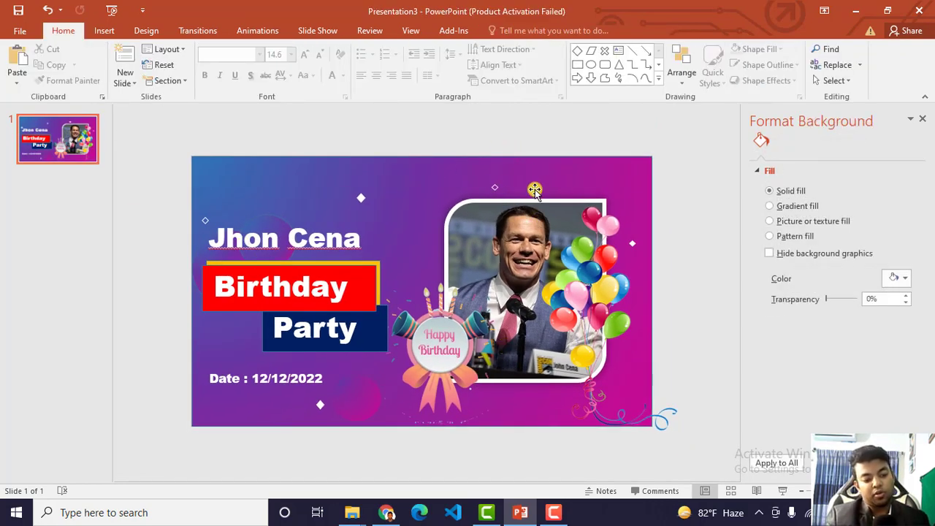
click(104, 31)
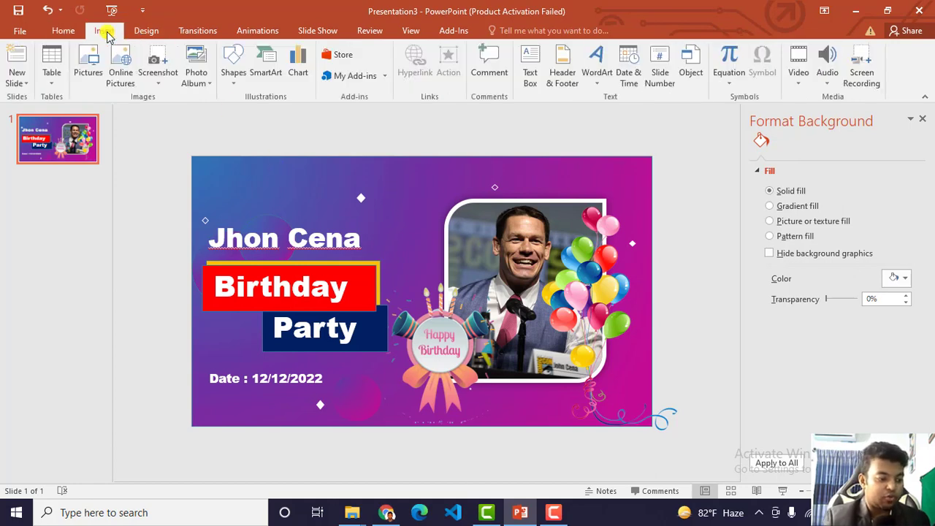
- Draw a small isosceles triangle beside the Party box with a white outline and no fill
click(231, 73)
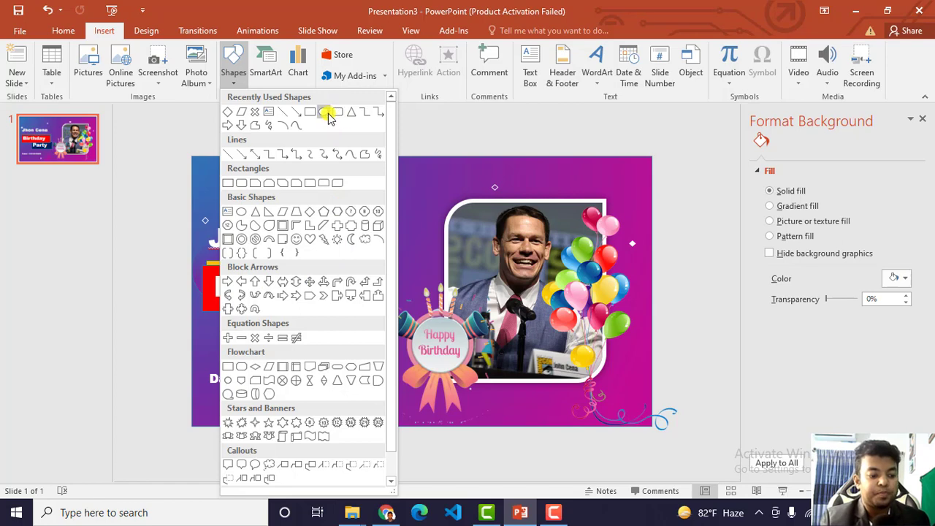
click(255, 212)
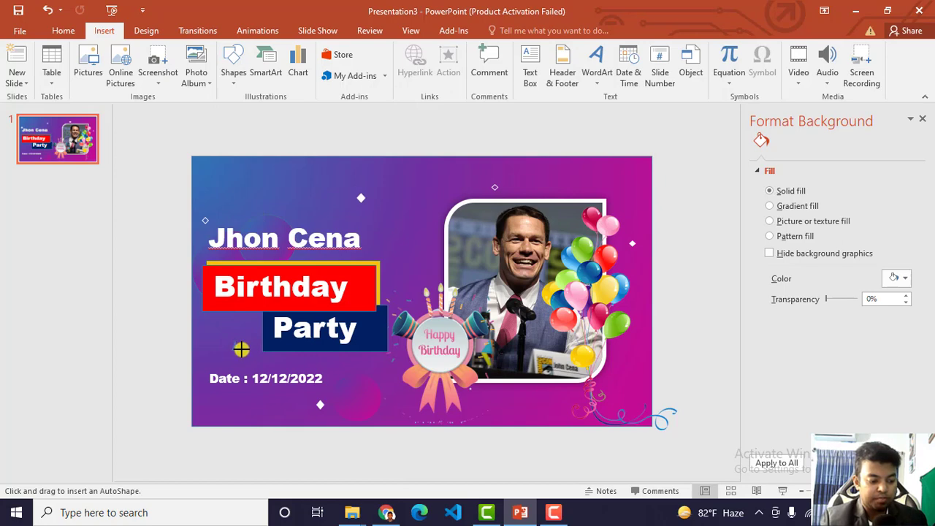
drag(238, 348, 231, 342)
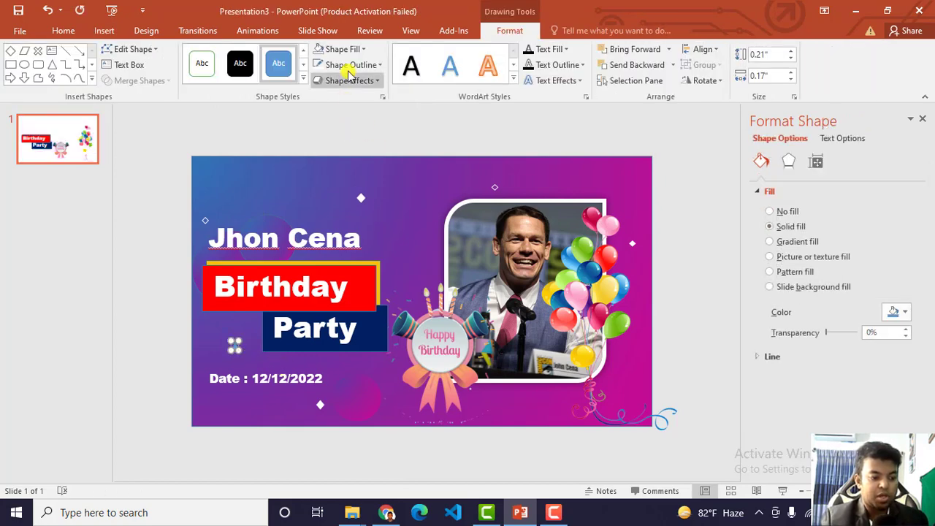
click(347, 65)
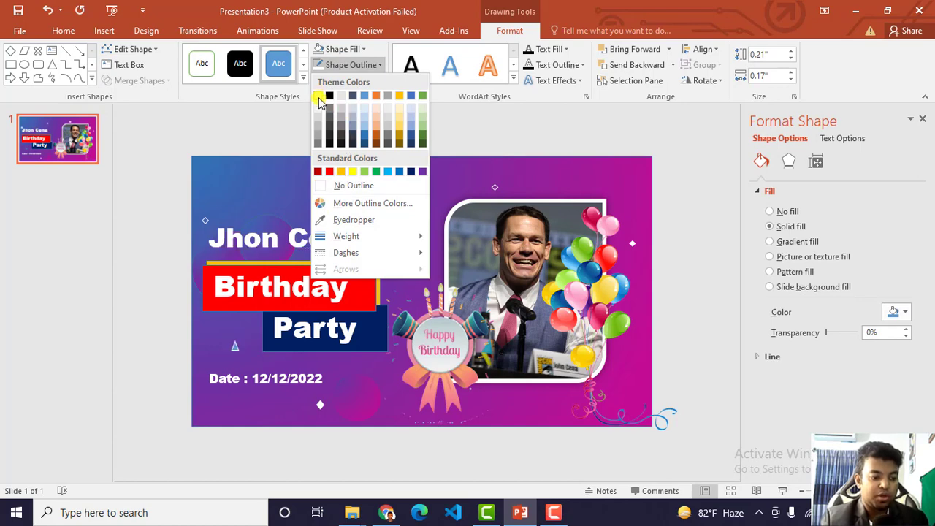
click(318, 96)
click(341, 49)
click(329, 169)
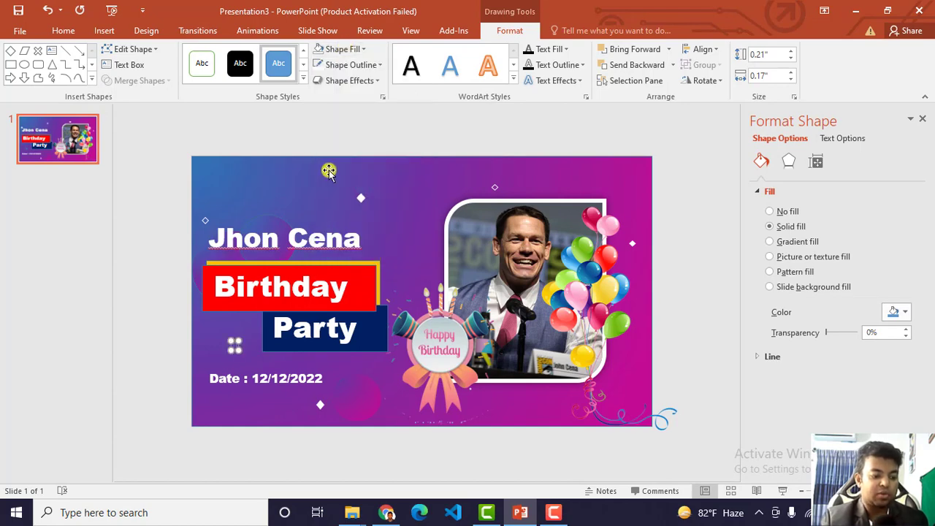
- Rotate the hollow triangle beside Party so it sits slightly tilted
click(162, 338)
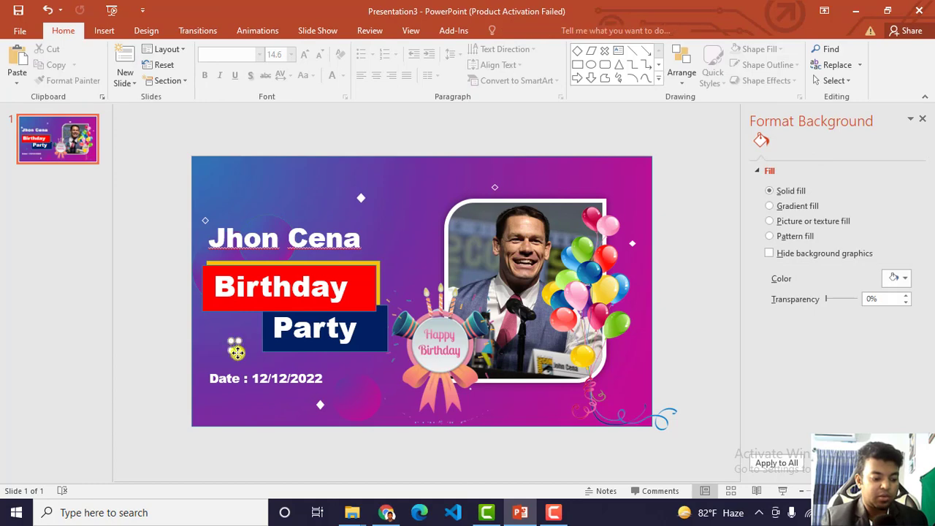
click(236, 350)
click(340, 64)
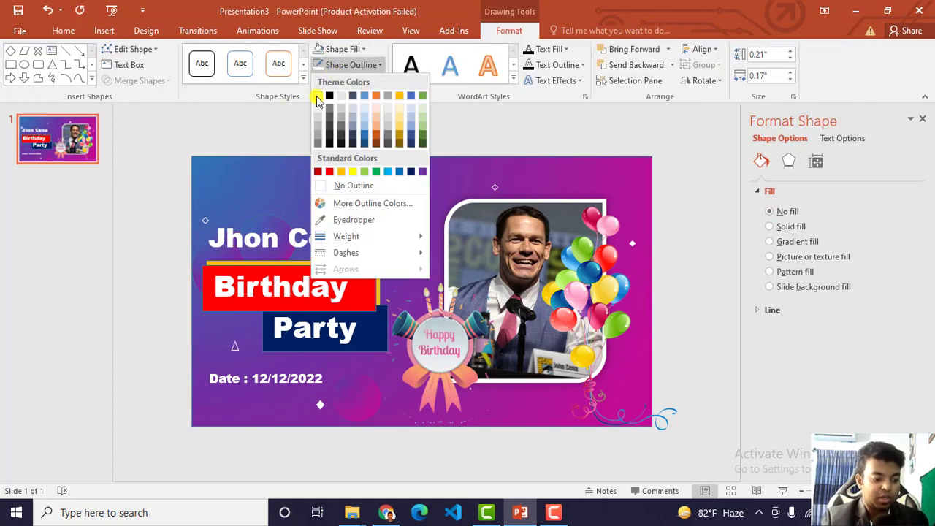
click(318, 97)
click(234, 349)
ctrl+scroll(246, 368, up, 3)
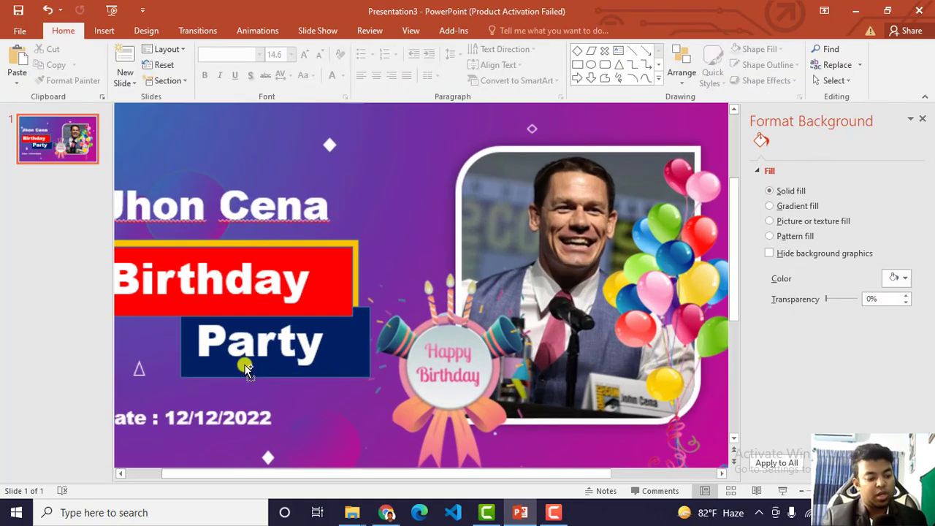
click(139, 370)
ctrl+scroll(269, 381, up, 5)
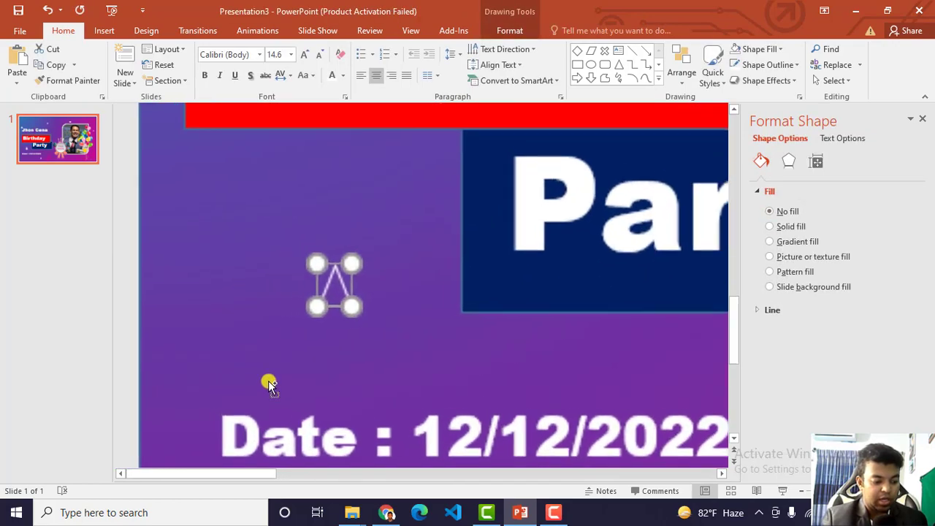
drag(336, 243, 328, 292)
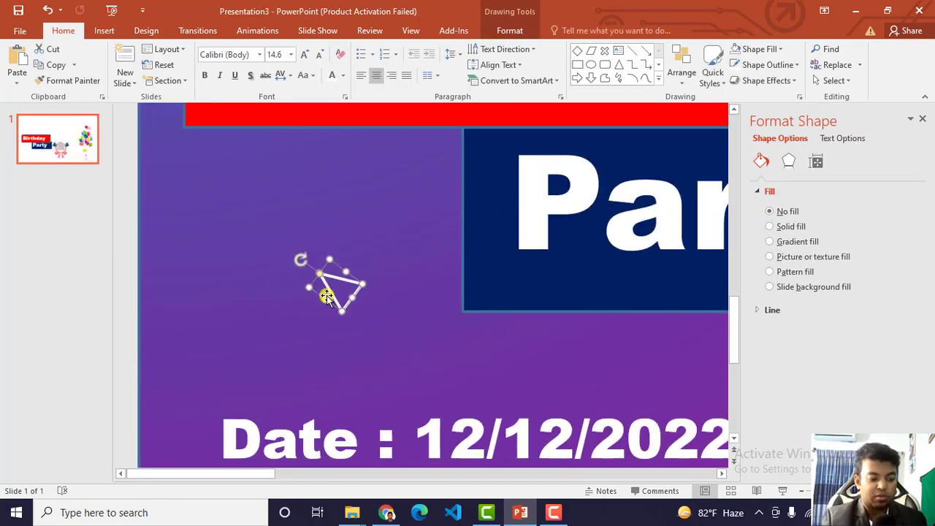
ctrl+scroll(328, 292, down, 5)
click(207, 289)
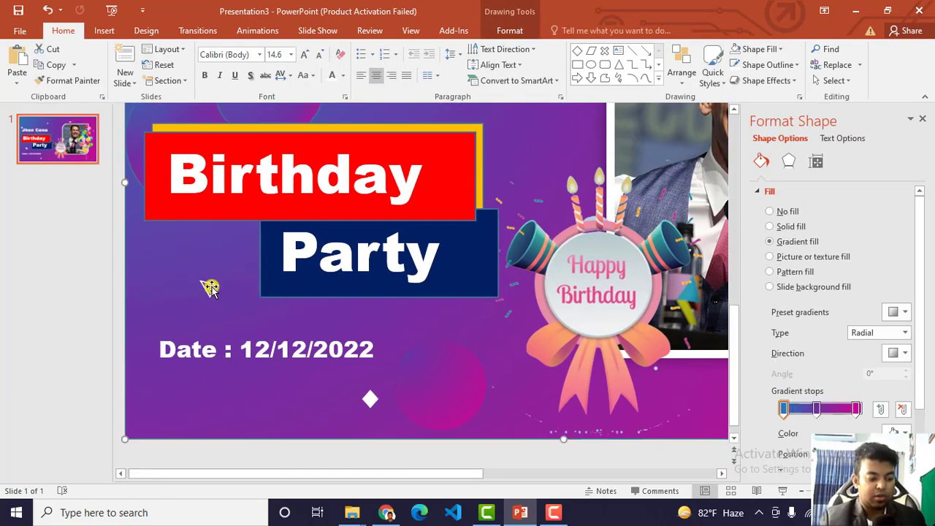
- Paste a copy of the hollow triangle below the photo's lower-right corner, rotated to point right
click(211, 285)
key(ctrl+v)
ctrl+scroll(211, 286, down, 3)
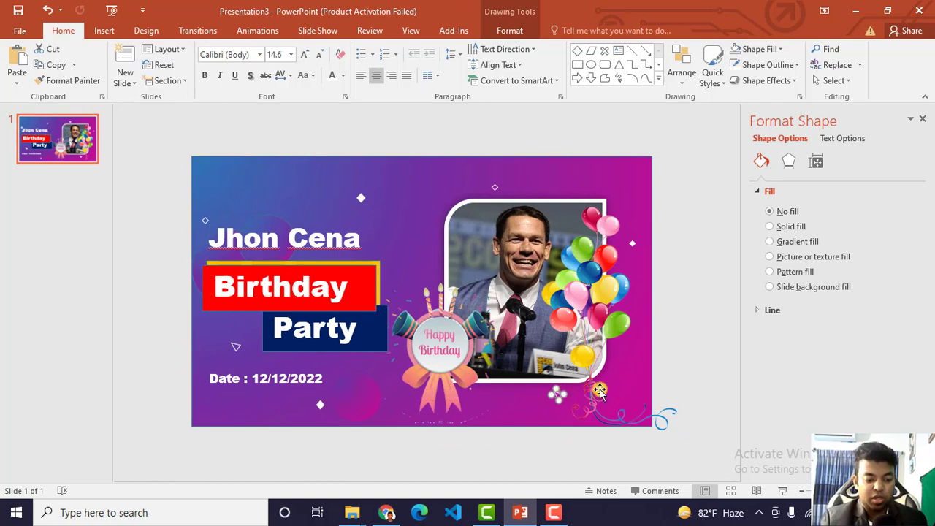
scroll(628, 394, up, 3)
ctrl+scroll(415, 392, up, 2)
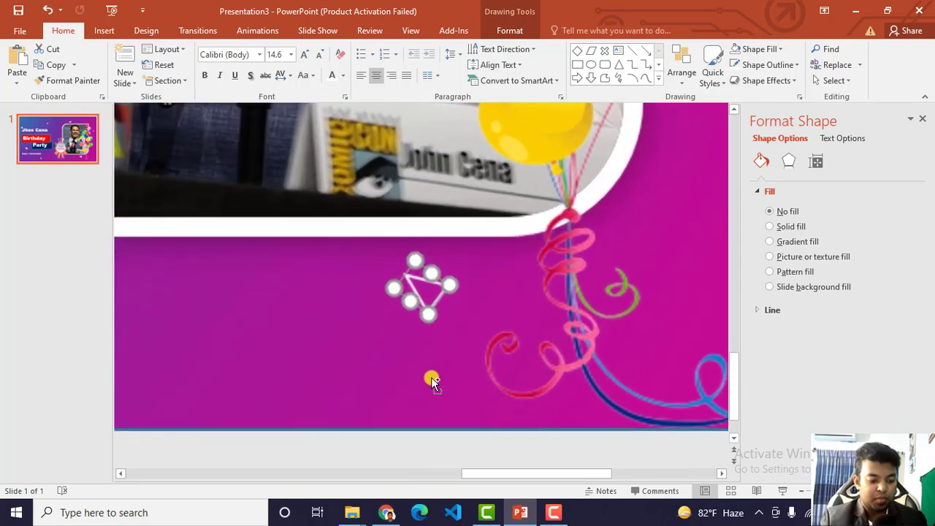
ctrl+scroll(410, 328, up, 2)
drag(385, 266, 486, 297)
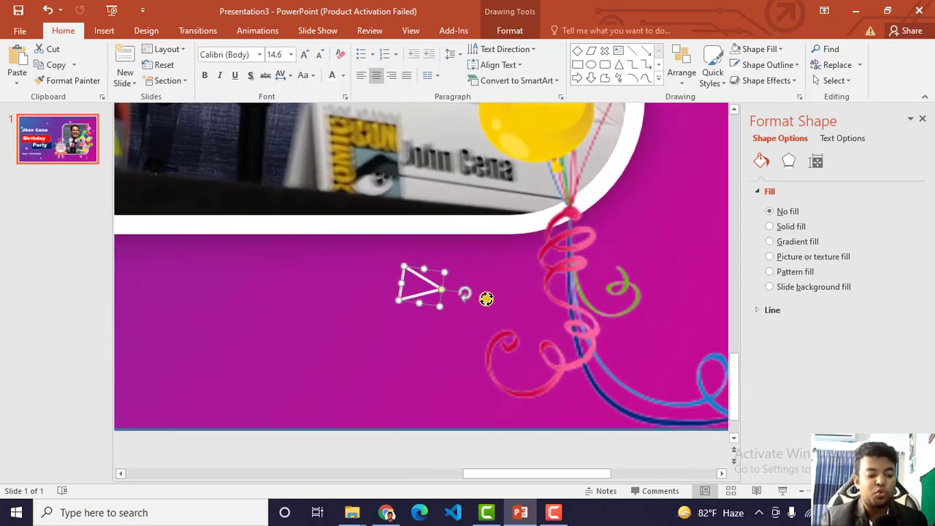
ctrl+scroll(487, 296, down, 2)
ctrl+scroll(451, 328, down, 2)
ctrl+scroll(451, 328, down, 1)
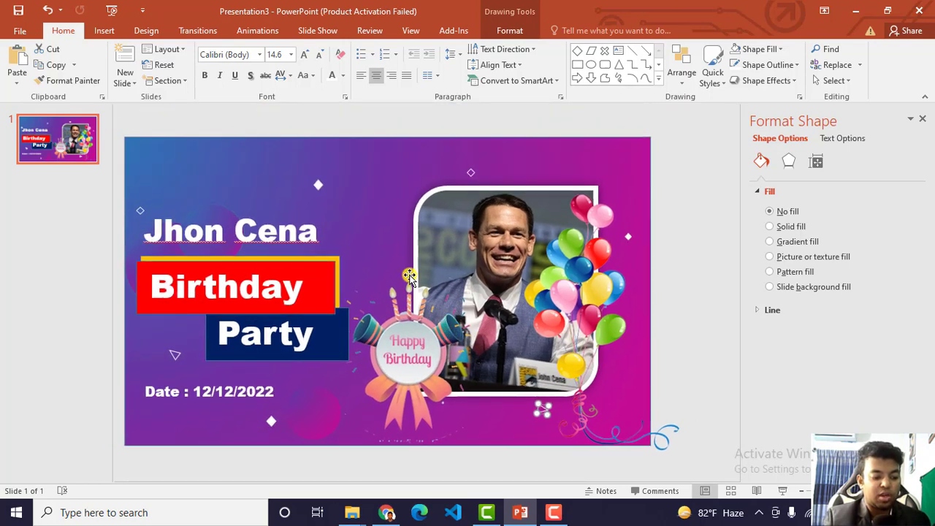
click(369, 129)
- Draw a small white cross with a blue outline left of the Happy Birthday badge
click(106, 31)
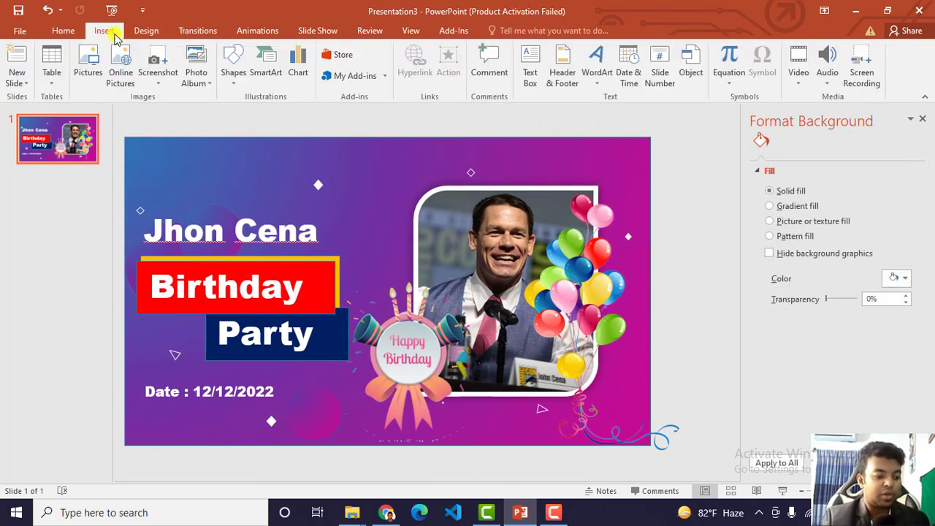
click(233, 73)
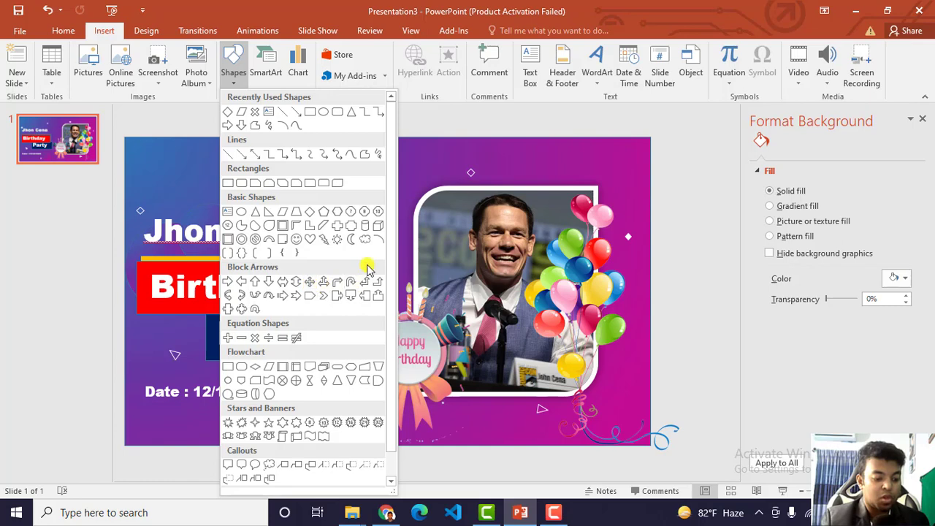
click(254, 365)
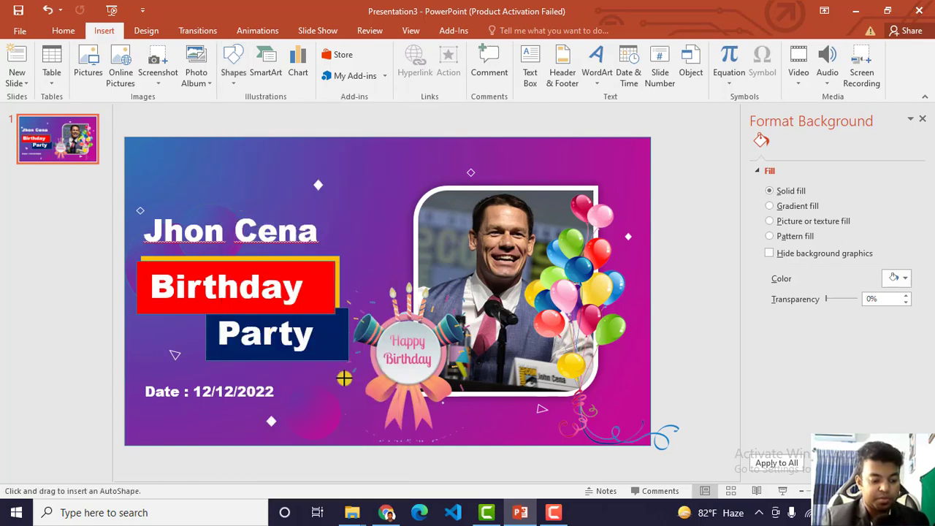
drag(347, 385, 338, 375)
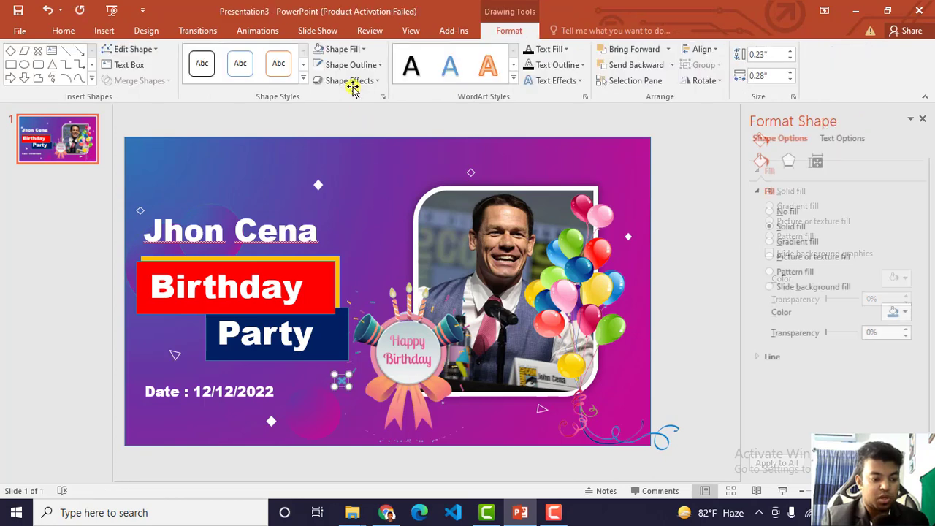
click(345, 57)
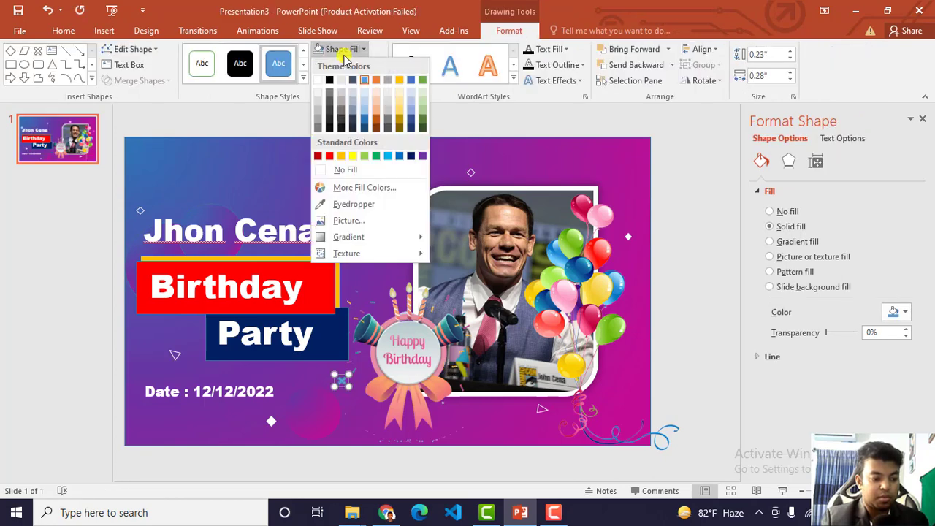
click(319, 82)
click(351, 263)
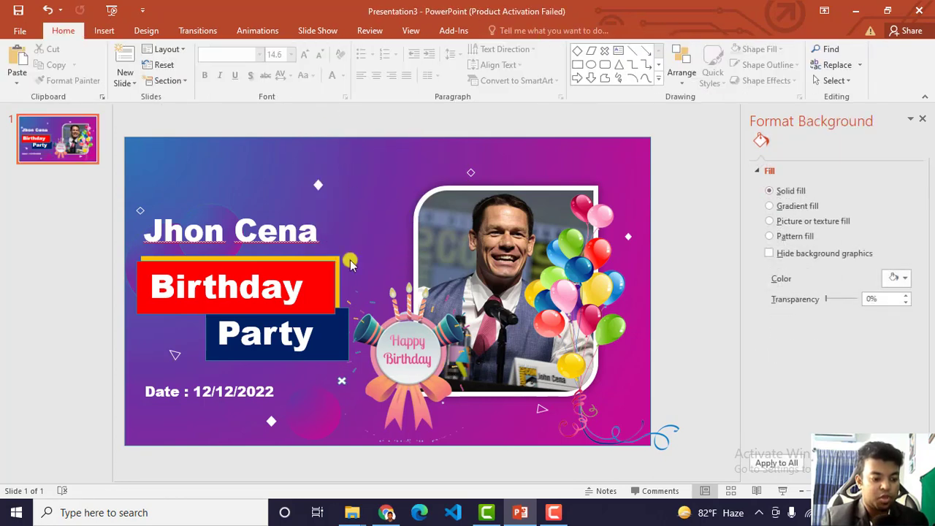
click(341, 381)
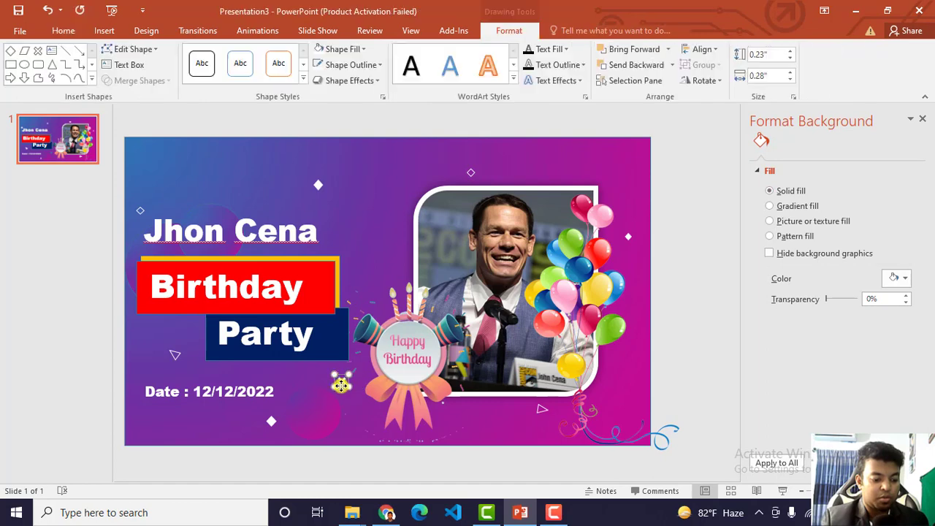
click(340, 66)
click(387, 176)
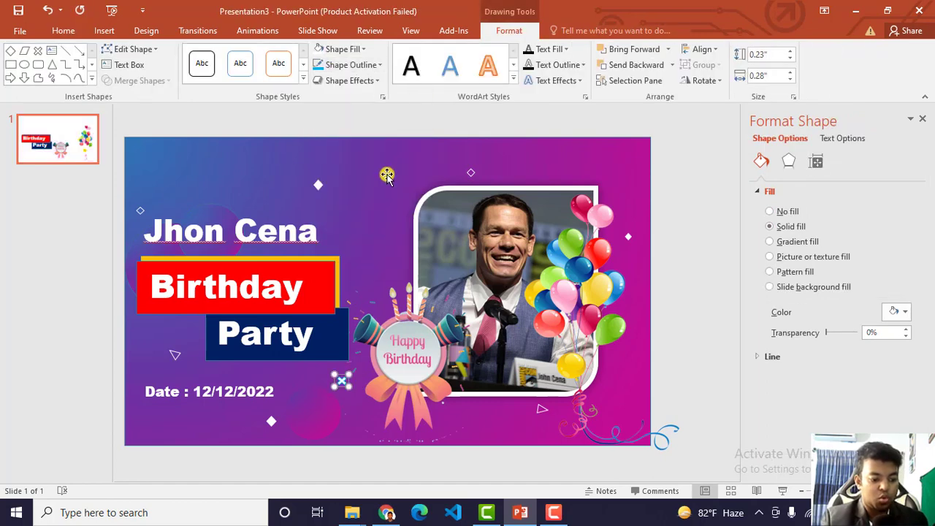
- Paste a copy of the cross beside Jhon Cena and remove its outline
click(433, 139)
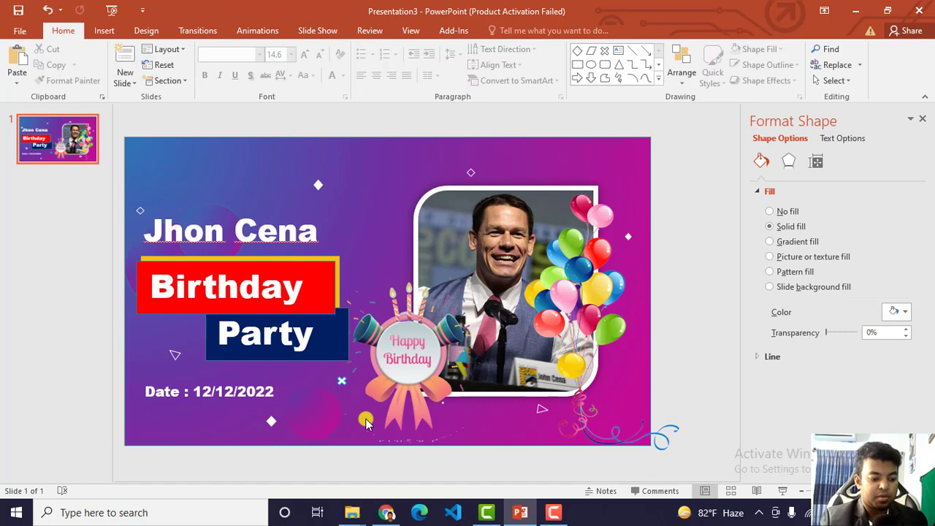
click(347, 383)
key(ctrl+v)
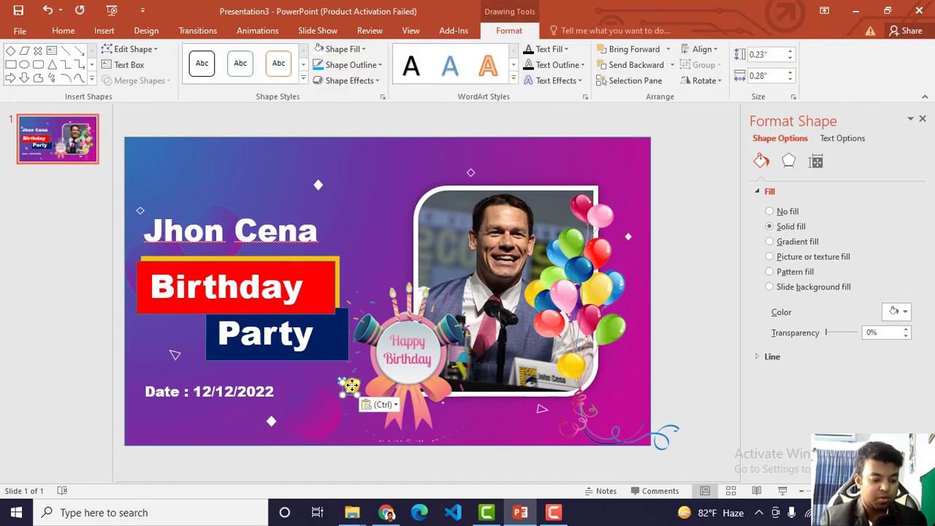
drag(349, 383, 388, 224)
click(339, 64)
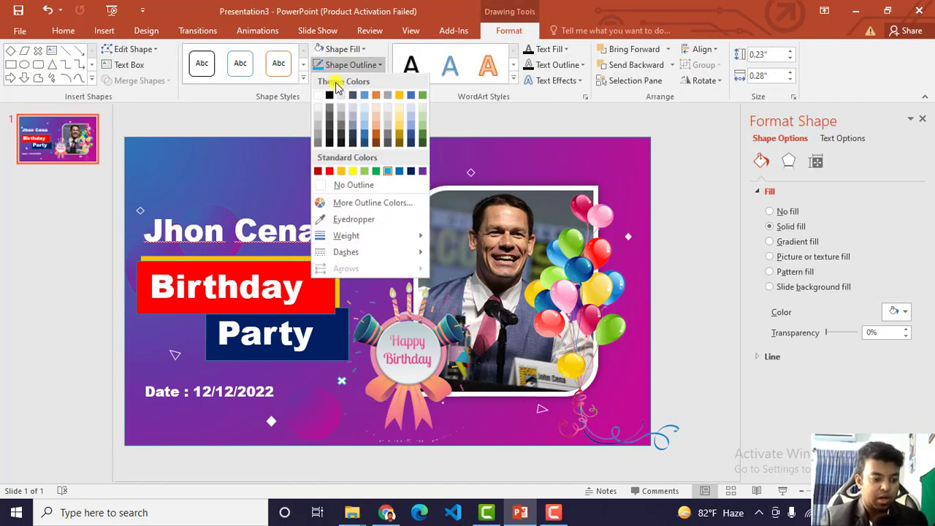
click(325, 98)
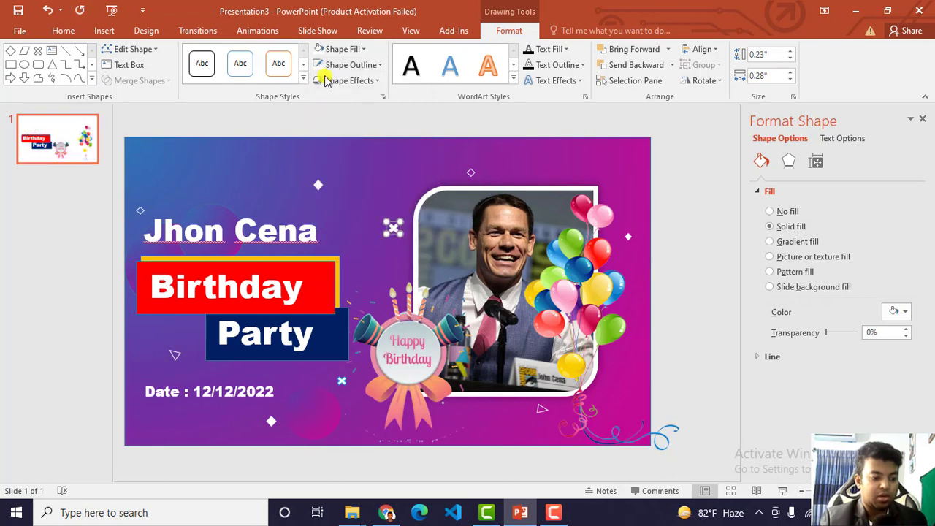
click(342, 49)
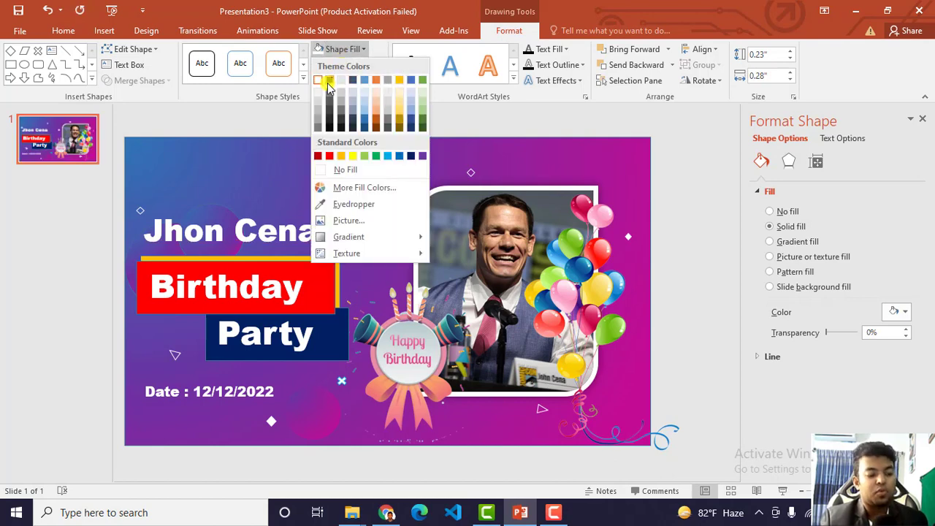
key(Escape)
- Deselect the gradient background and bring the browser with remove.bg to the front
click(401, 185)
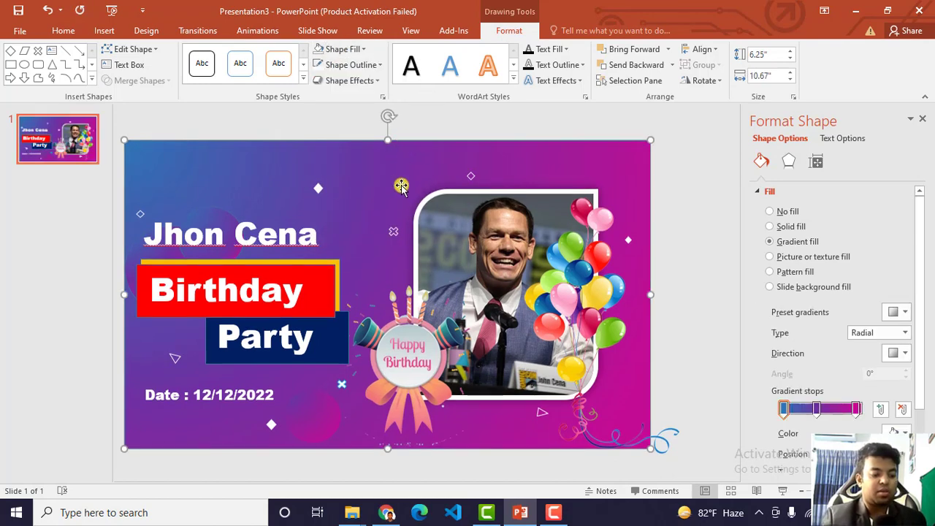
click(592, 134)
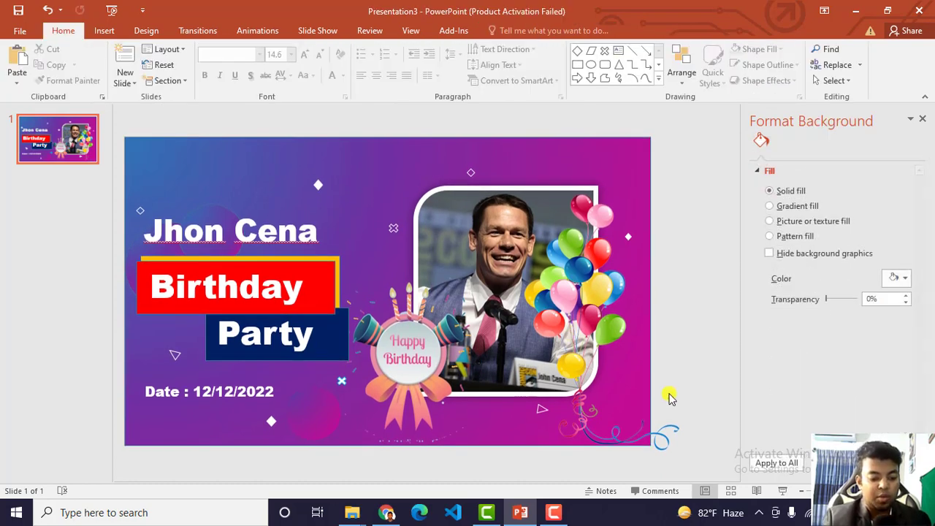
click(386, 512)
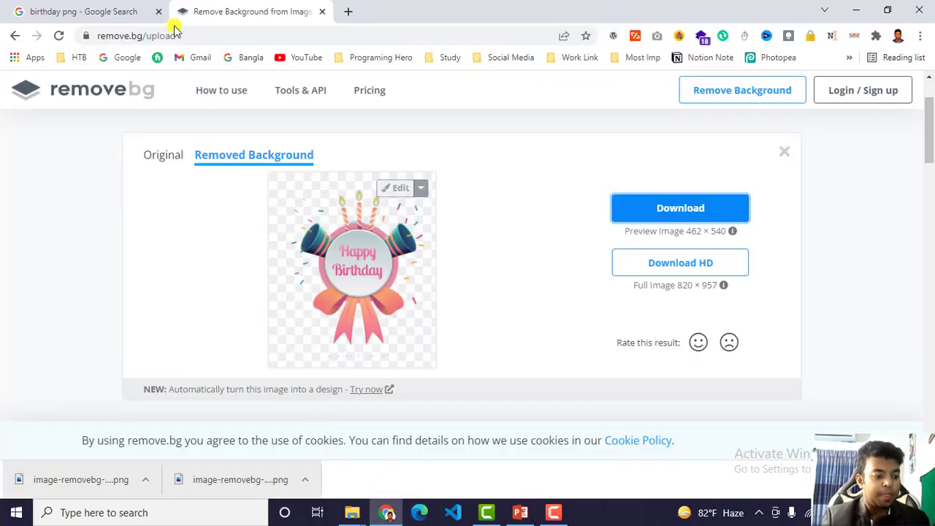
- Search Google Images for 'dot shape png'
click(150, 11)
triple_click(207, 85)
text(d)
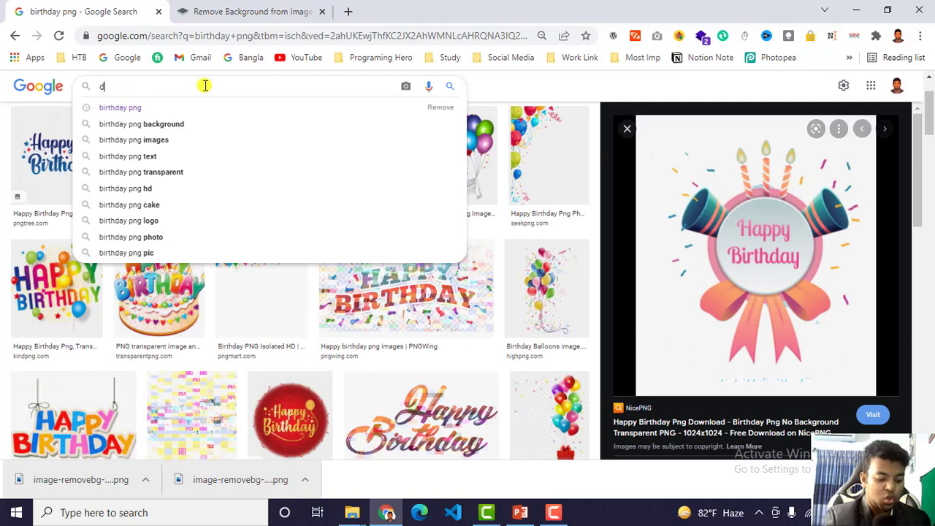
text(ot sha)
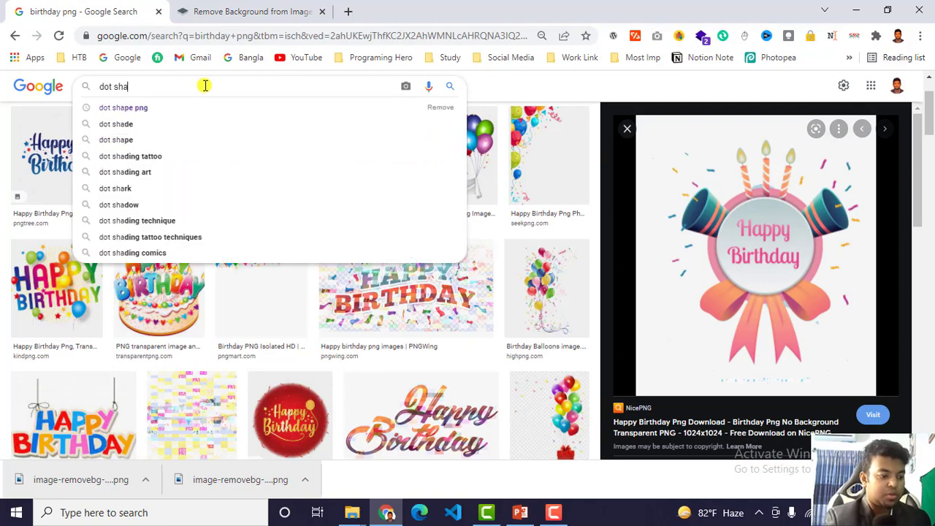
text(pe)
key(Return)
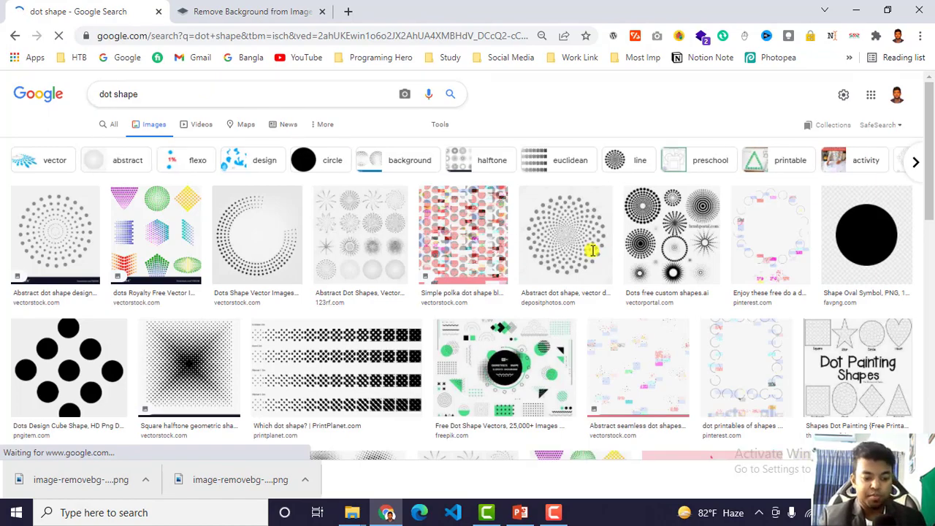
scroll(584, 252, down, 1)
scroll(559, 257, down, 2)
scroll(595, 290, down, 3)
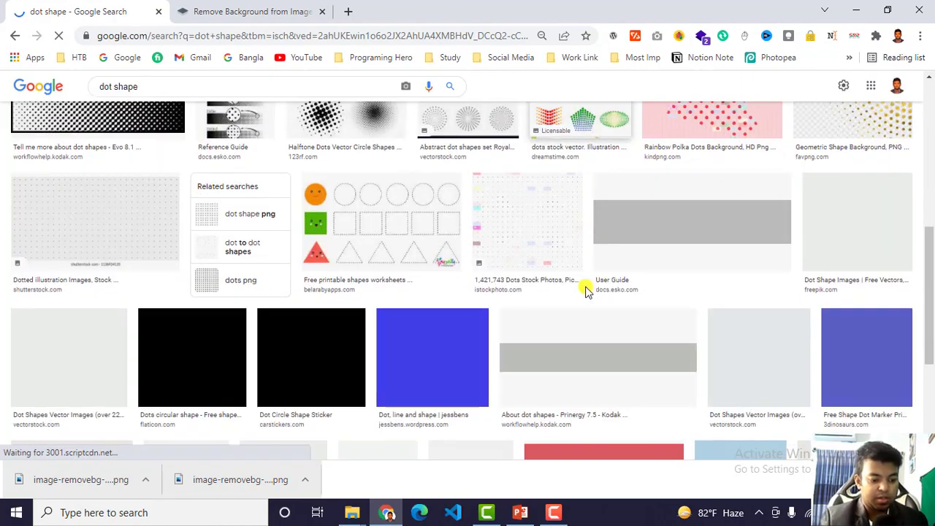
scroll(537, 270, down, 3)
scroll(410, 292, up, 8)
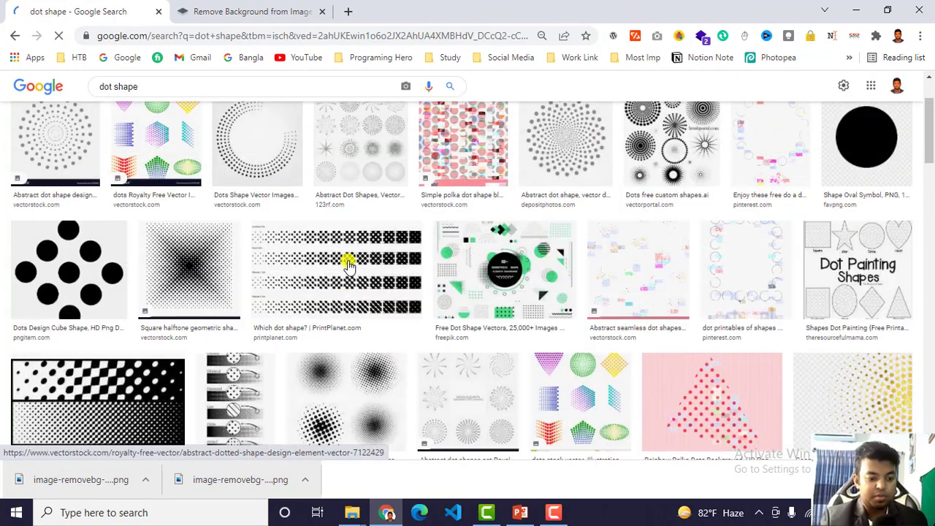
scroll(315, 204, up, 2)
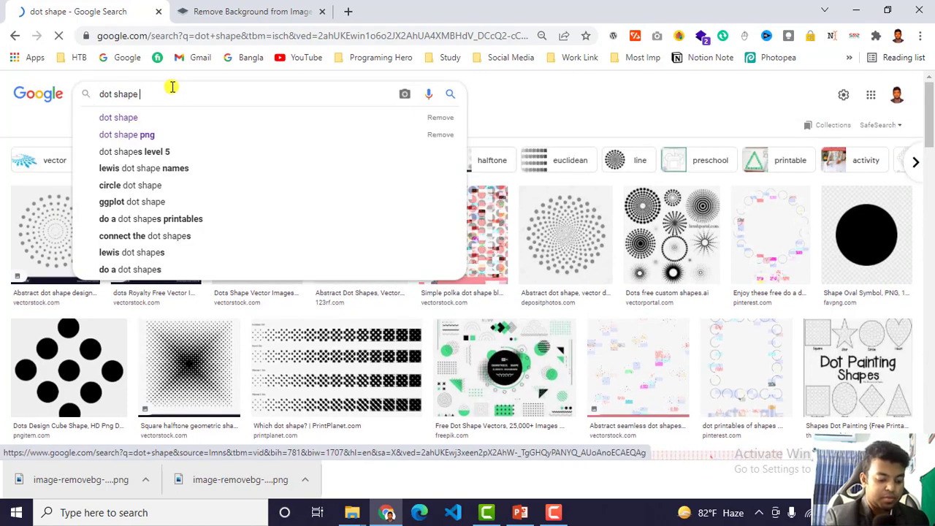
text(png)
key(Return)
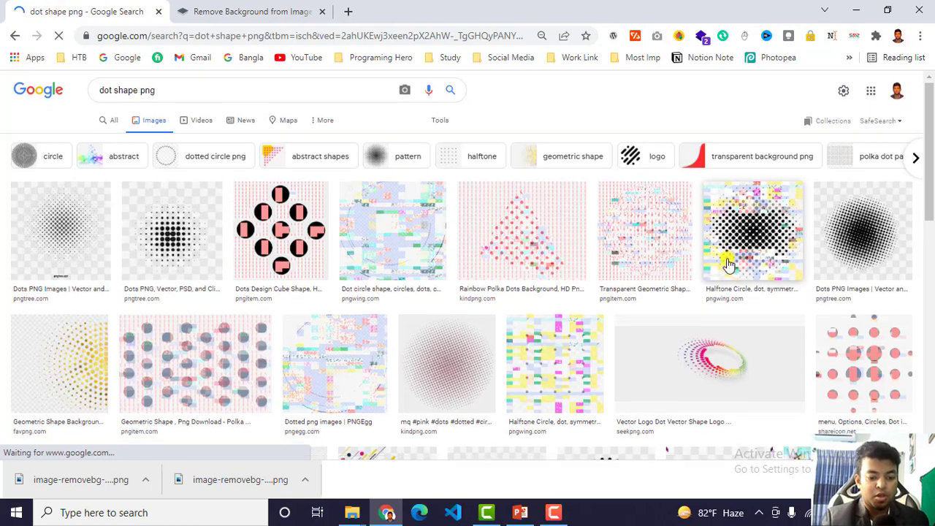
scroll(689, 255, down, 3)
scroll(653, 240, down, 2)
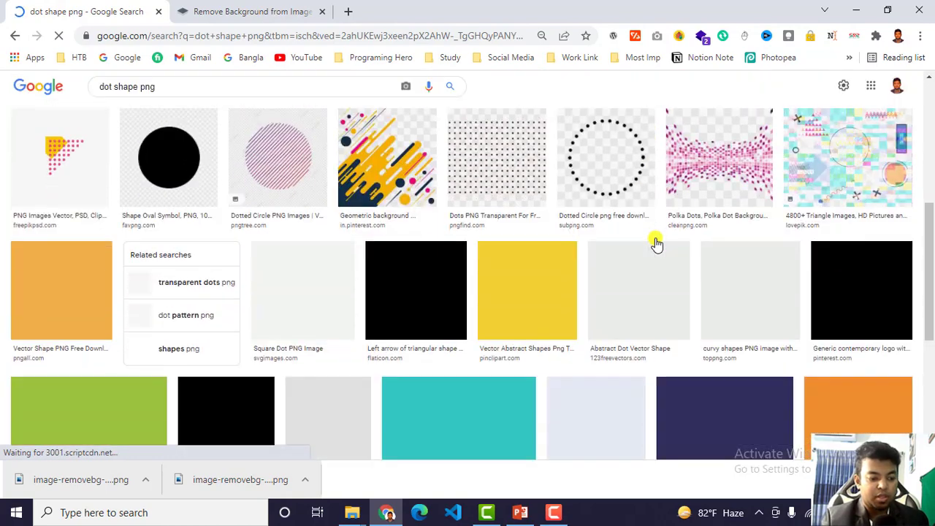
- Save the pink dot shapes image as Abstract-Shapes-PNG (1).png and return to PowerPoint
click(58, 179)
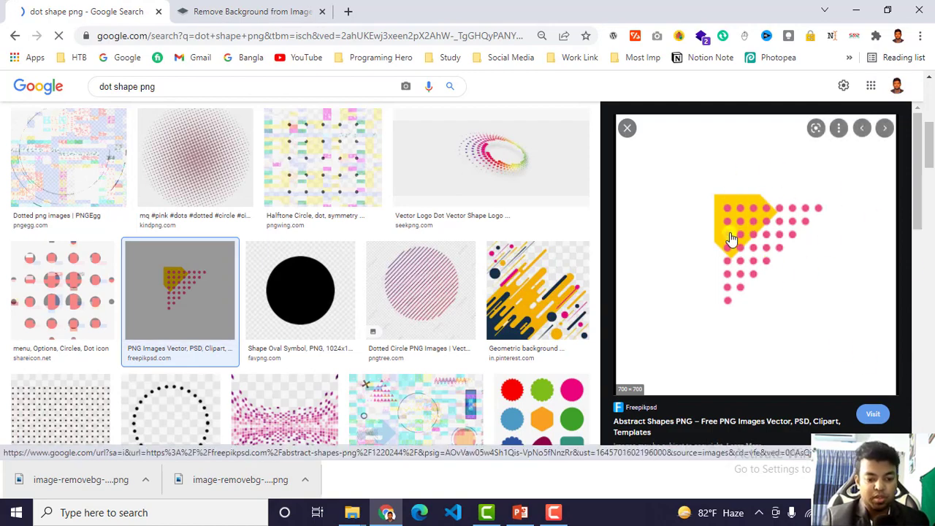
right_click(745, 223)
click(820, 369)
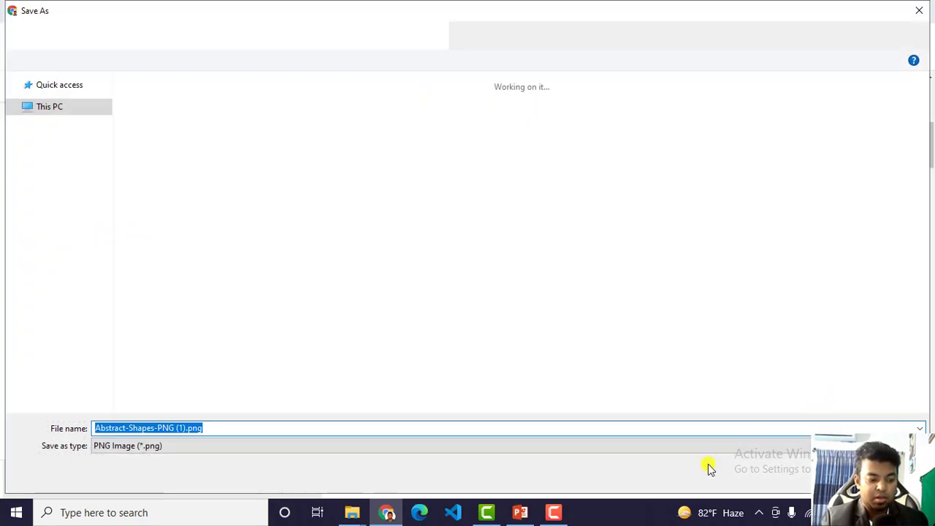
key(Return)
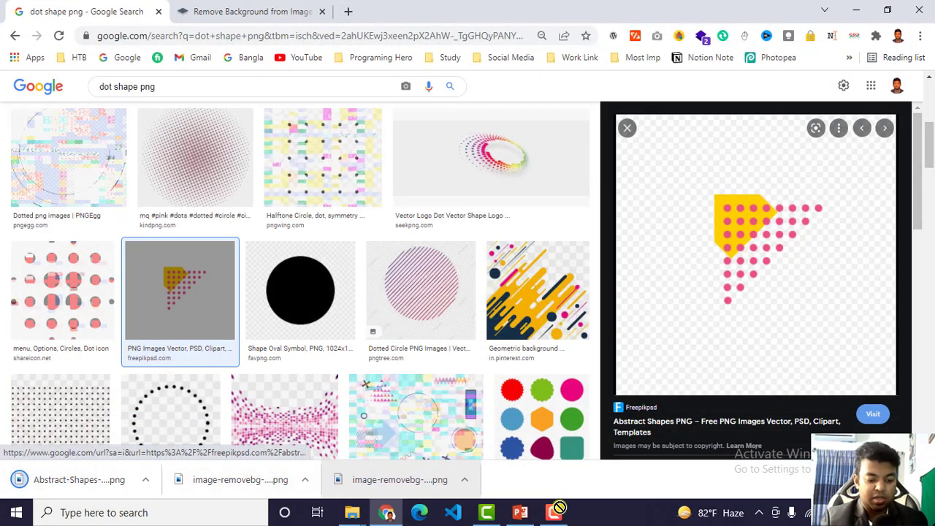
click(520, 512)
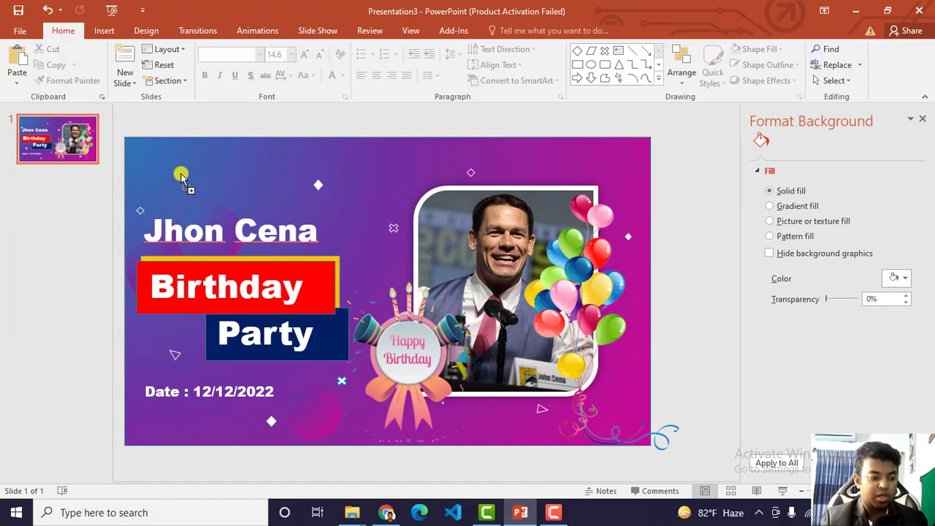
- Insert the dot shapes picture, shrink it to about half size, and tuck it top-left
drag(182, 178, 181, 178)
drag(371, 246, 273, 178)
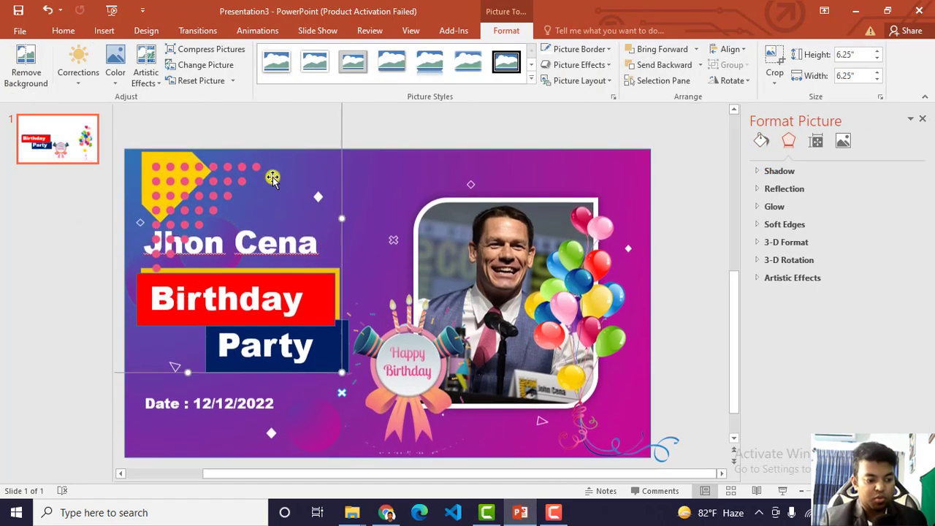
drag(339, 373, 197, 228)
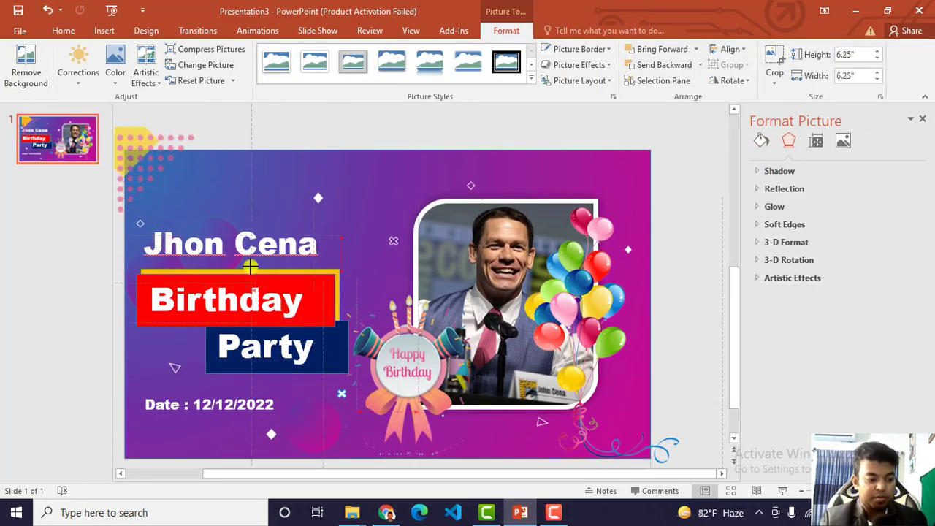
drag(141, 132, 174, 168)
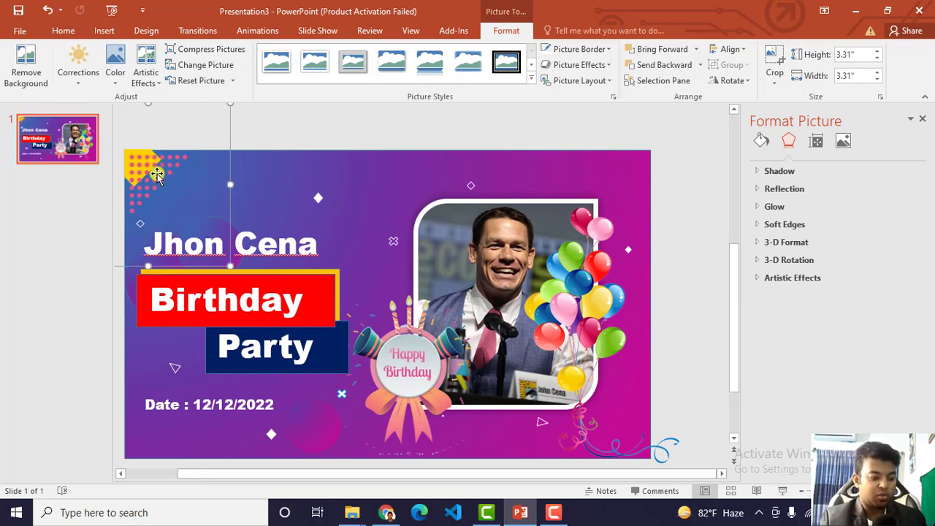
- Duplicate the dot shapes picture into the slide's bottom-right corner beside the streamers
key(ctrl+v)
drag(177, 184, 664, 416)
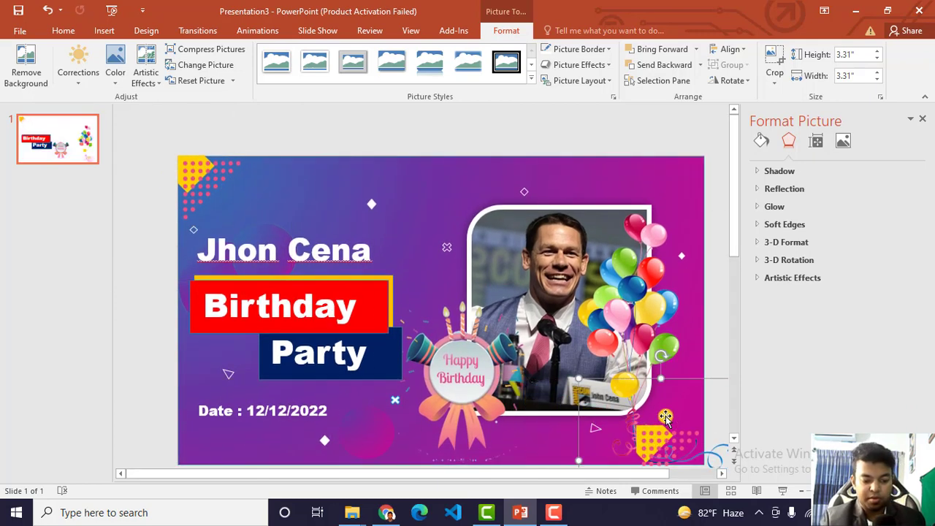
scroll(665, 416, down, 2)
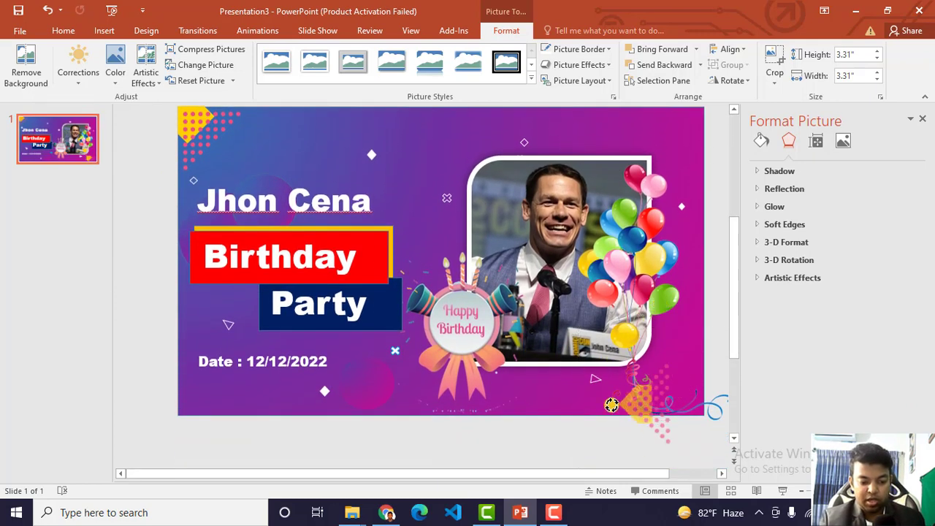
mouse_move(611, 405)
mouse_down()
mouse_move(623, 464)
mouse_move(653, 381)
mouse_up()
scroll(689, 221, up, 1)
click(667, 356)
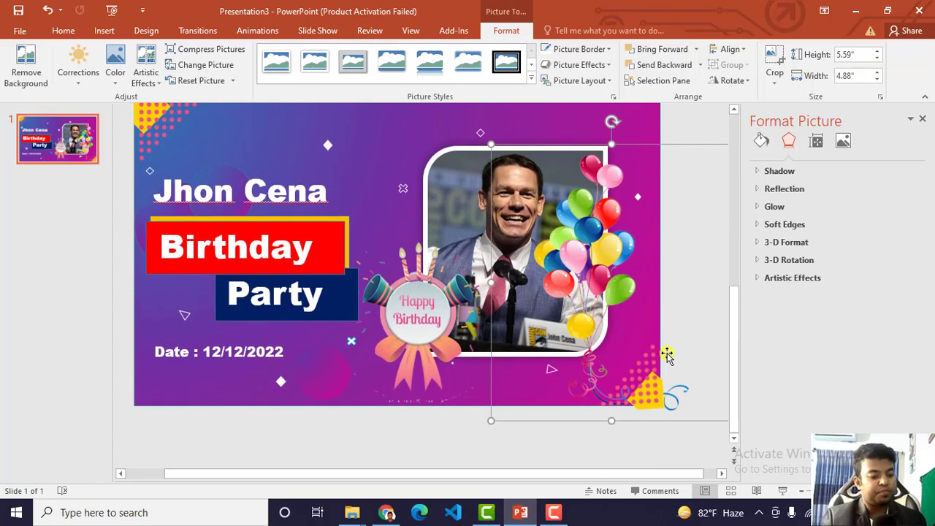
- Zoom the results out, open the Circle With Lines Overlay image, and copy it
click(386, 512)
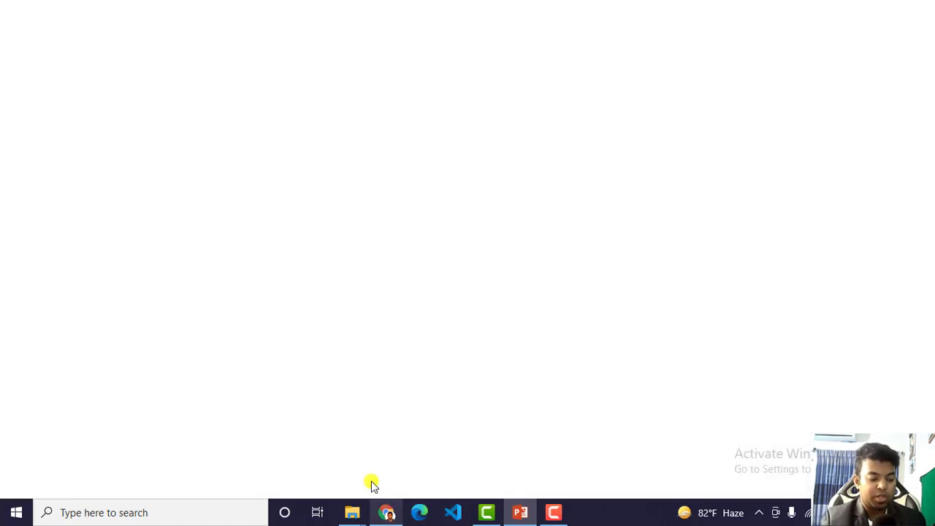
key(ctrl+minus)
key(ctrl+minus)
key(ctrl+minus)
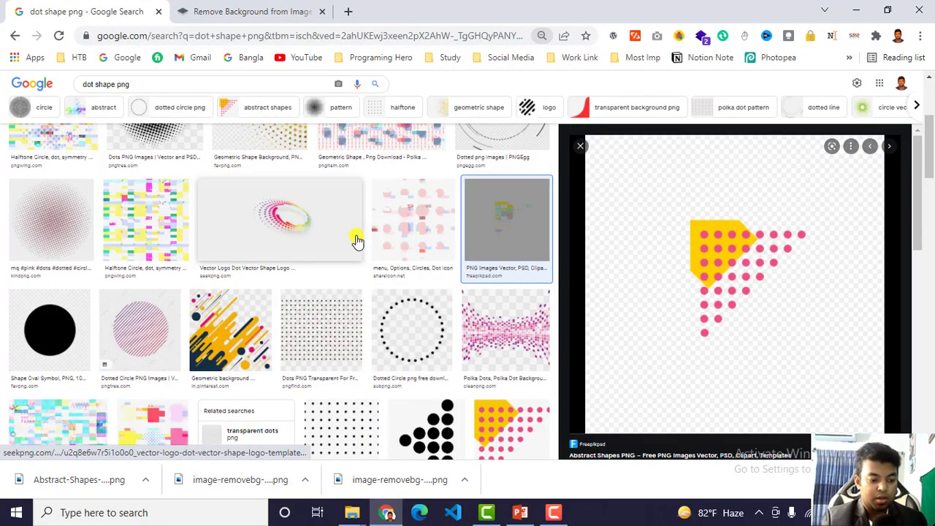
click(355, 240)
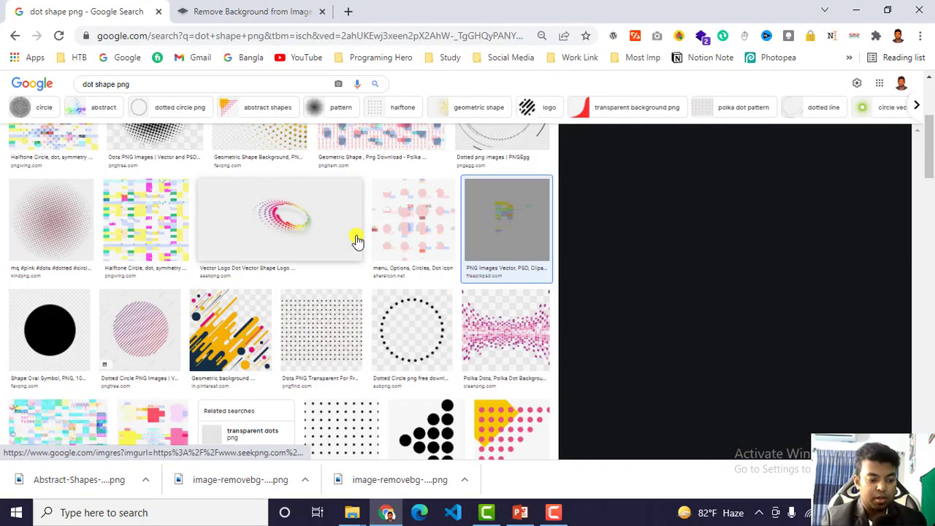
click(149, 340)
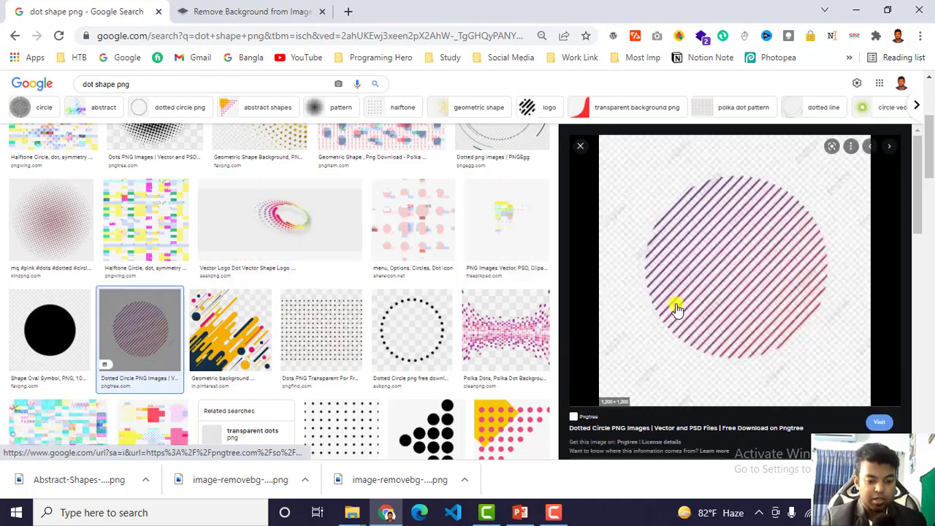
scroll(672, 300, down, 3)
click(887, 302)
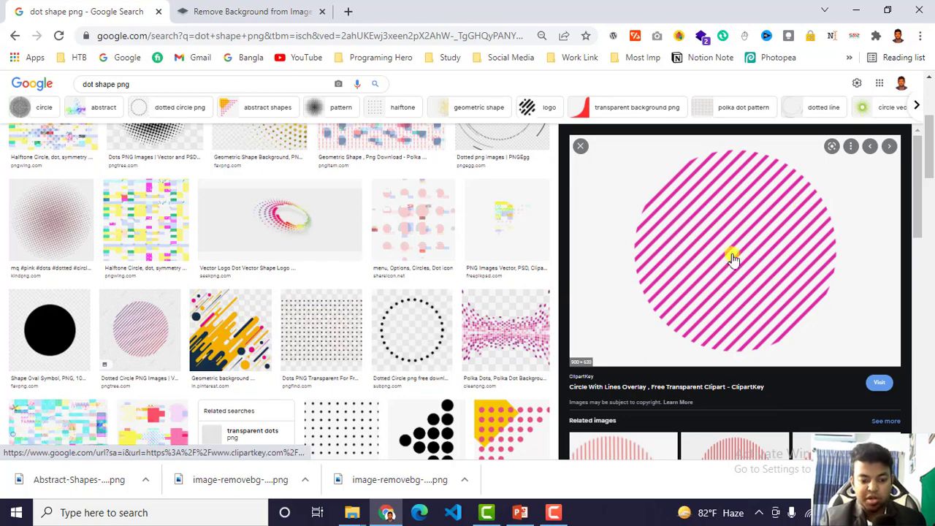
scroll(731, 255, down, 2)
scroll(738, 197, up, 2)
right_click(736, 197)
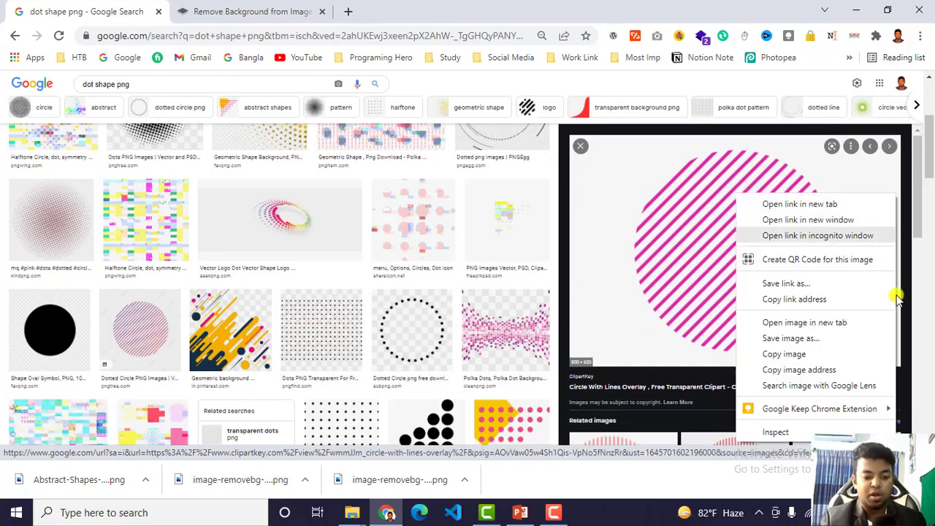
click(810, 354)
- Paste the striped circle into remove.bg and download its transparent version
click(234, 9)
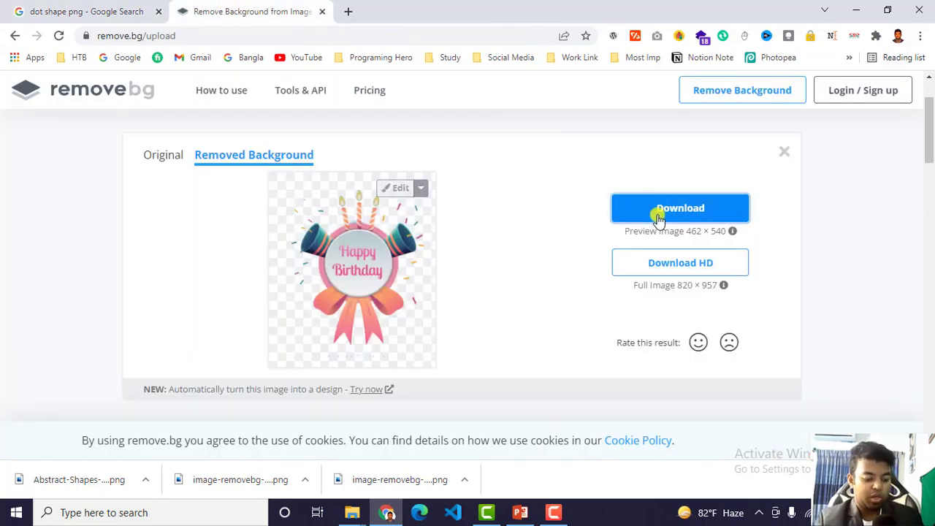
key(ctrl+v)
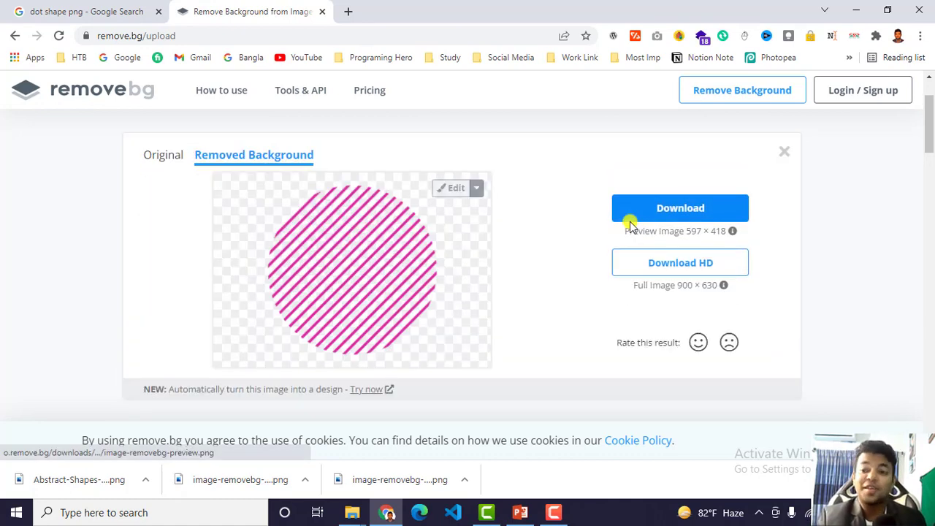
click(671, 207)
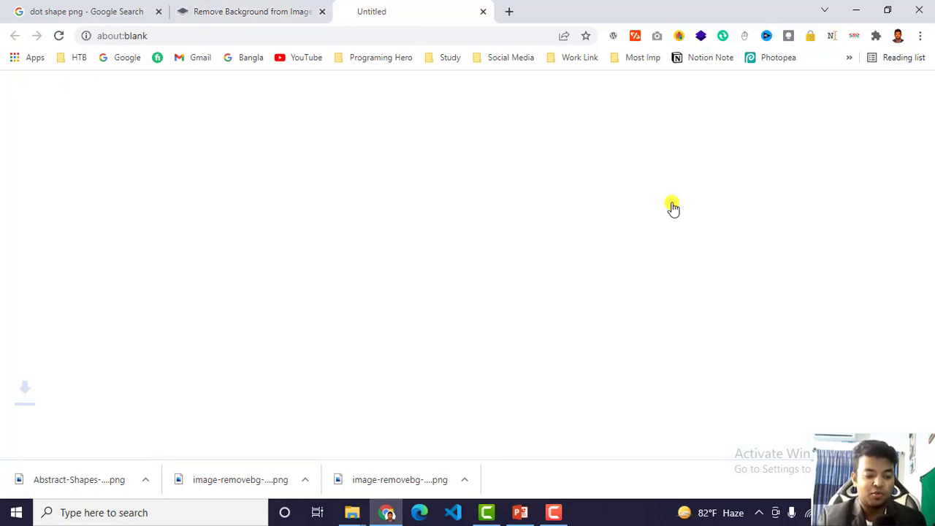
- Place the striped circle near the slide top, sized to 1.02 by 1.46 inches
mouse_move(58, 480)
mouse_down()
mouse_move(516, 451)
mouse_move(347, 201)
mouse_up()
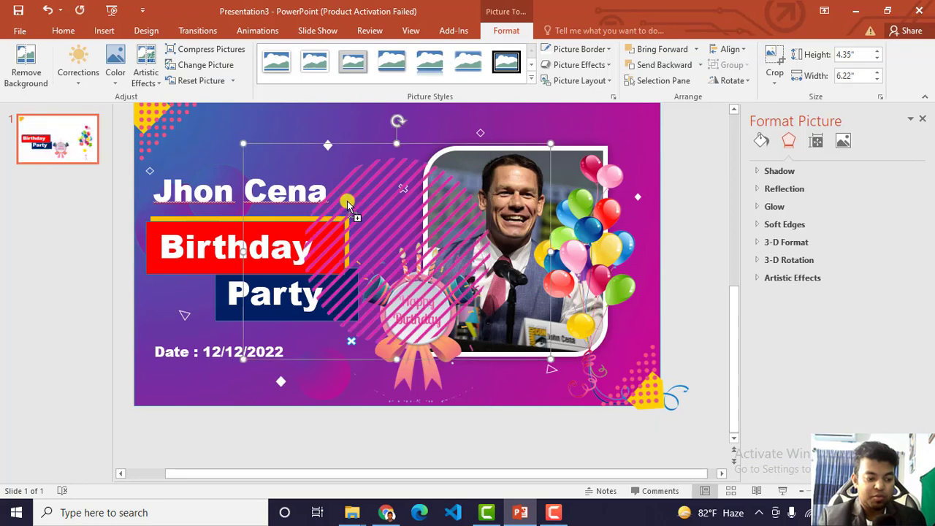
drag(550, 144, 322, 303)
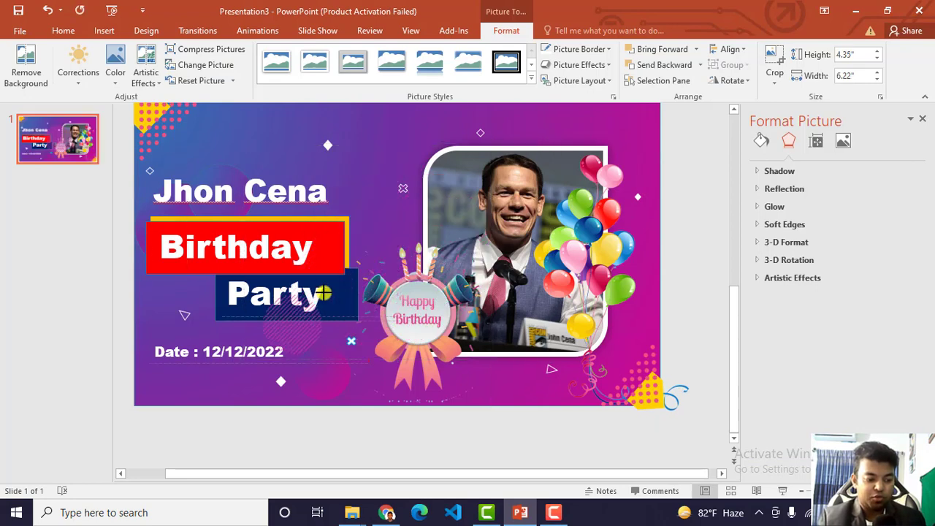
drag(283, 331, 358, 167)
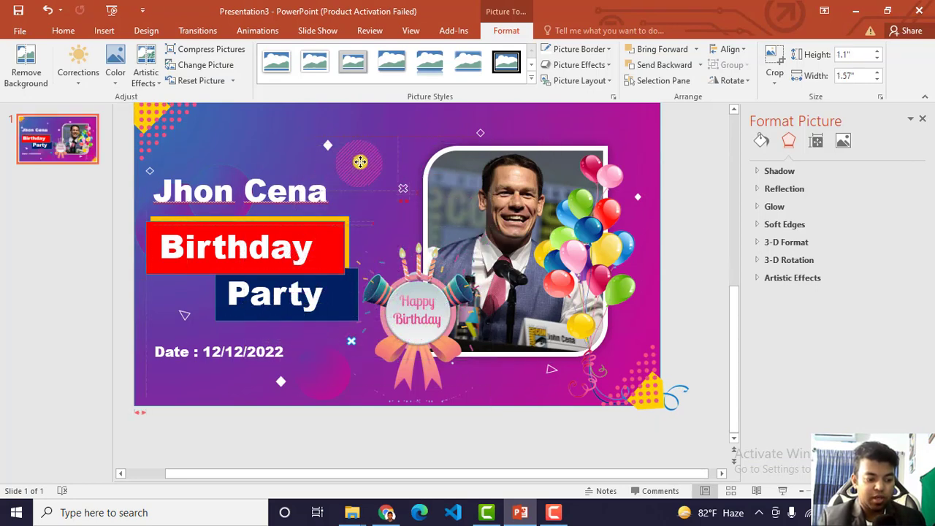
drag(395, 138, 382, 167)
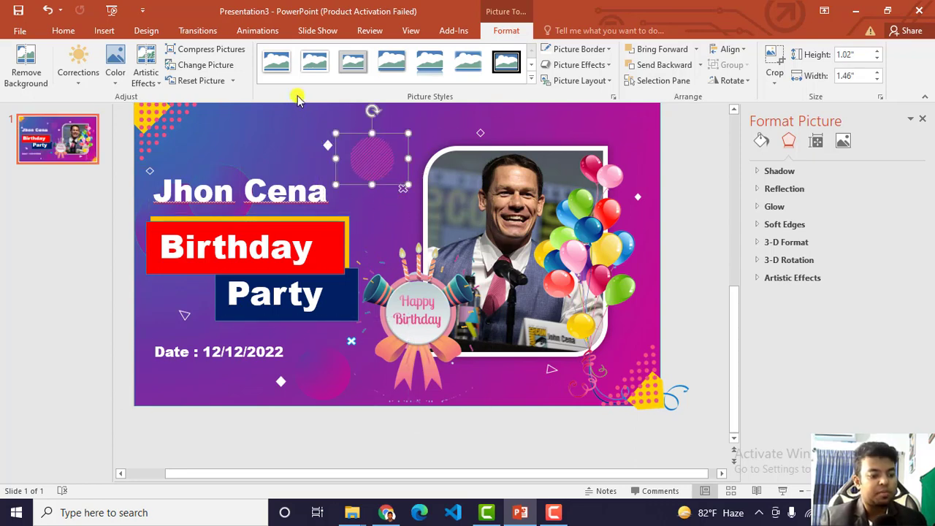
click(696, 206)
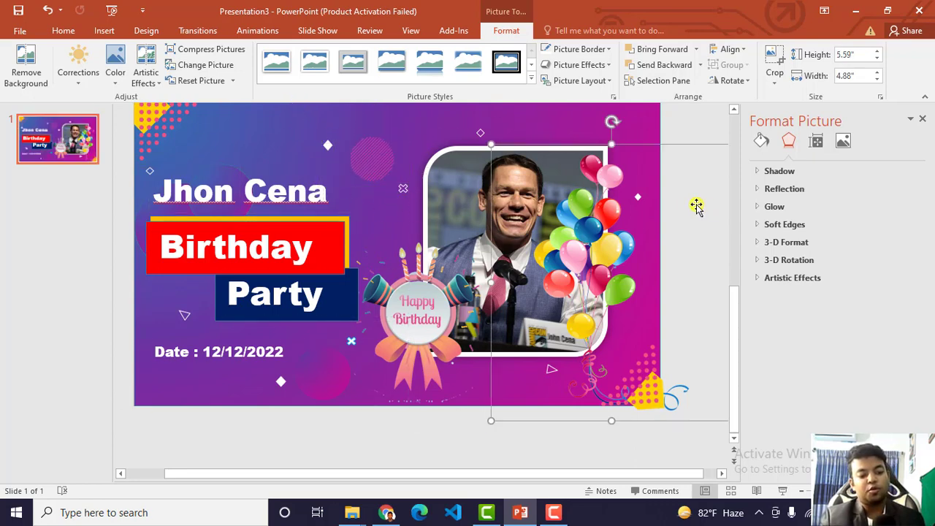
click(433, 442)
- Nudge the Happy Birthday badge slightly up and to the right
click(420, 319)
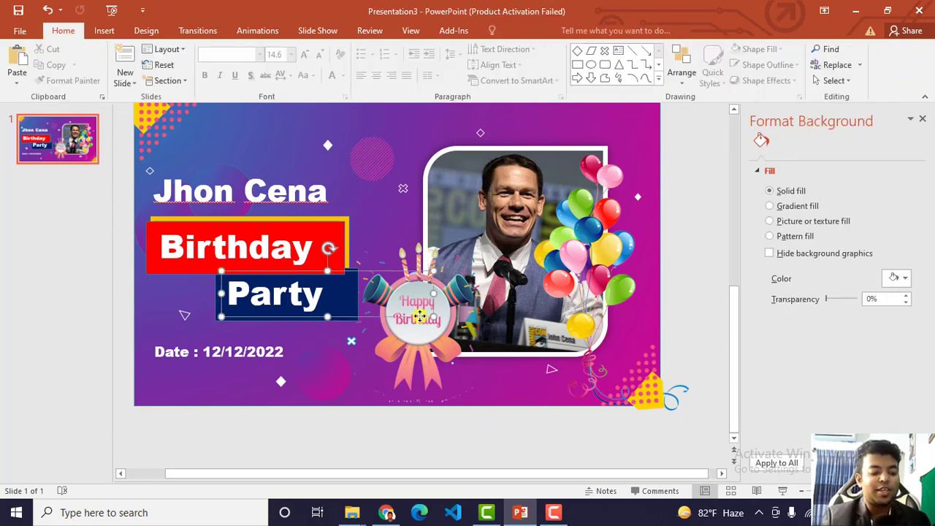
click(430, 345)
drag(429, 345, 435, 341)
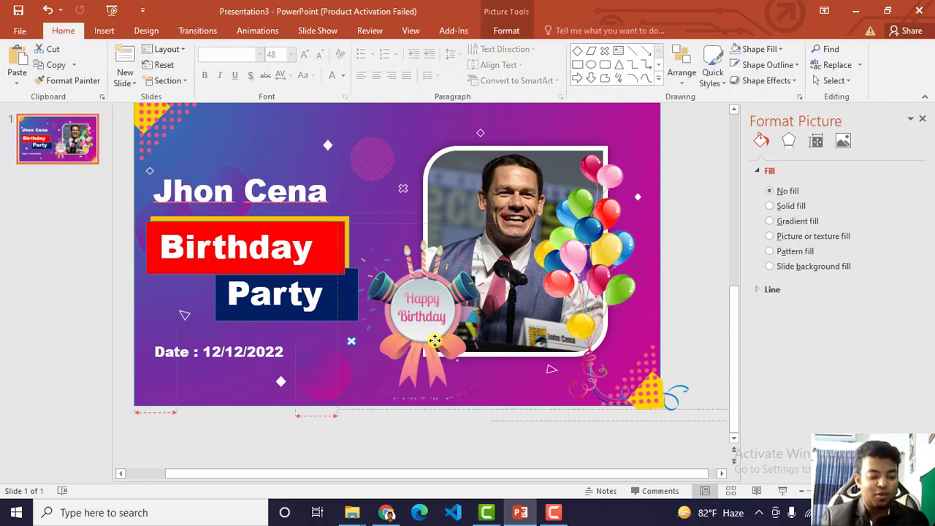
click(525, 422)
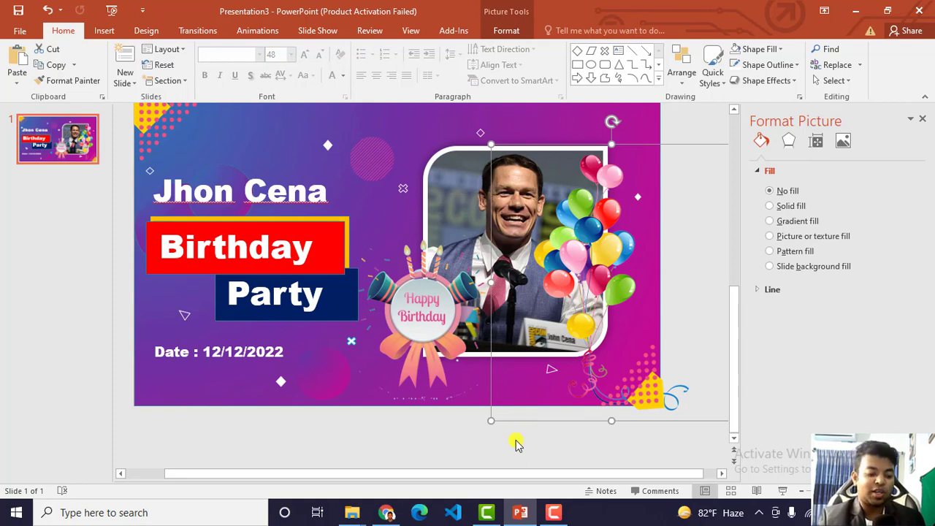
click(515, 444)
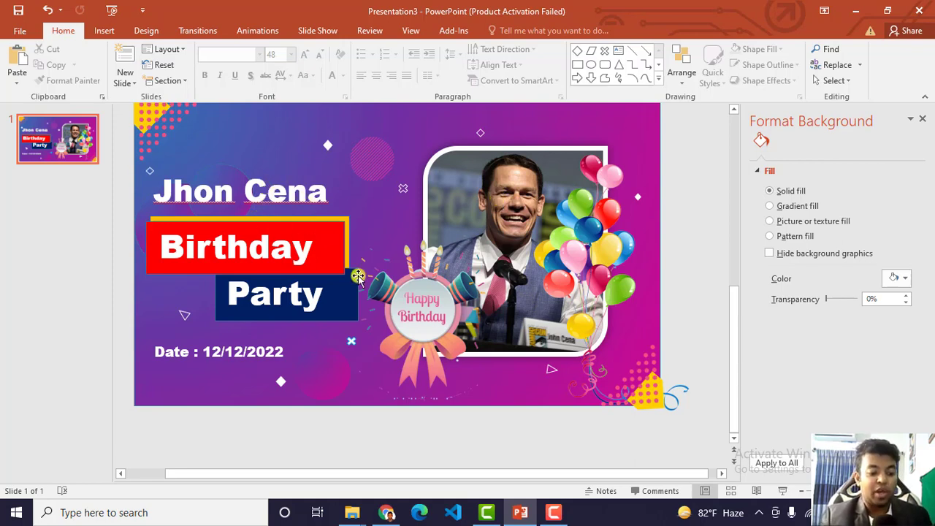
- Export only the current slide as a JPEG named 'Birthday Party jhon Cena' into the Music folder
click(22, 31)
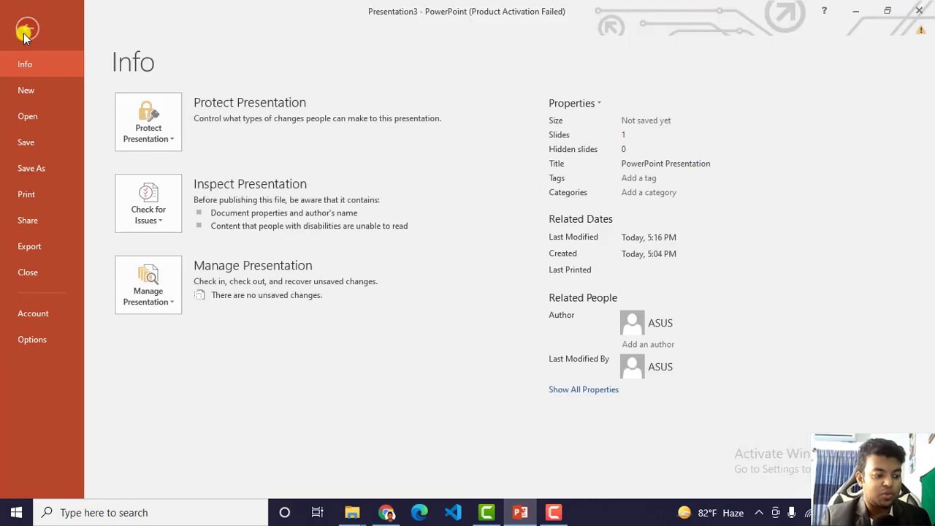
click(36, 170)
click(176, 150)
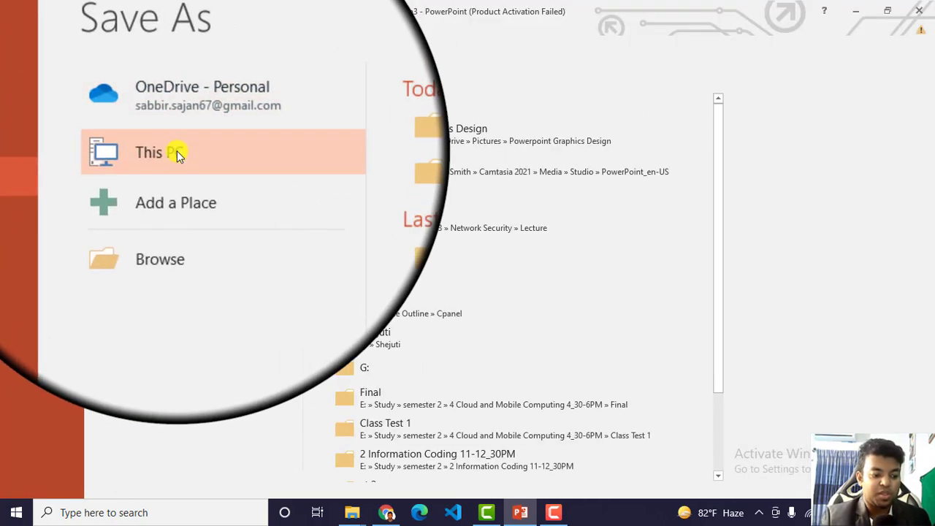
click(180, 152)
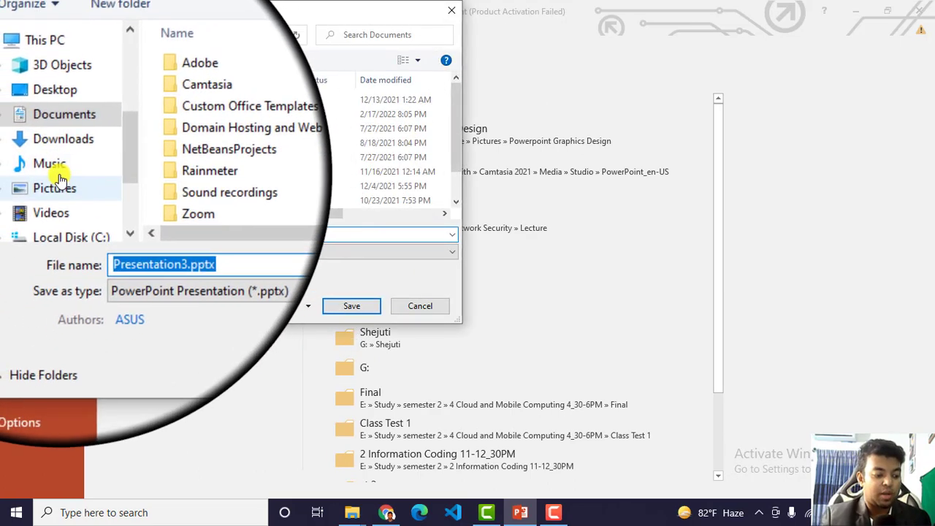
click(58, 169)
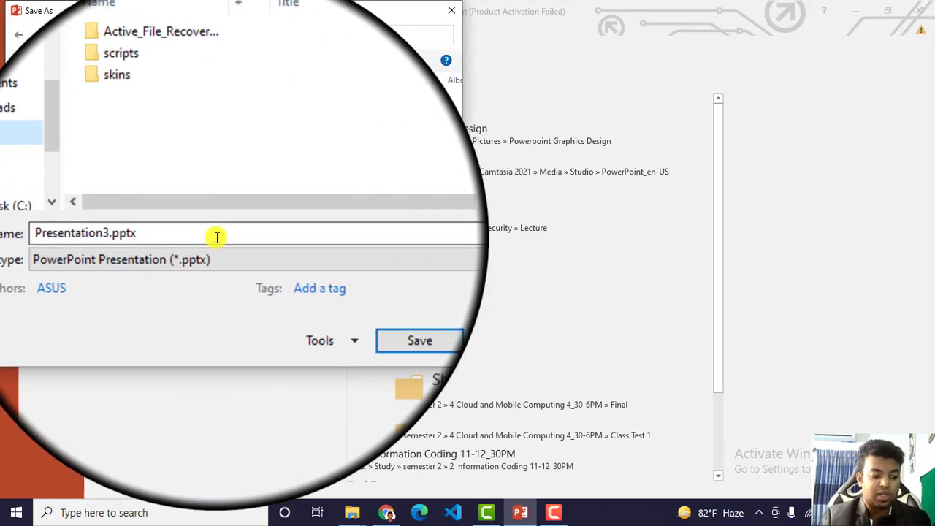
double_click(130, 234)
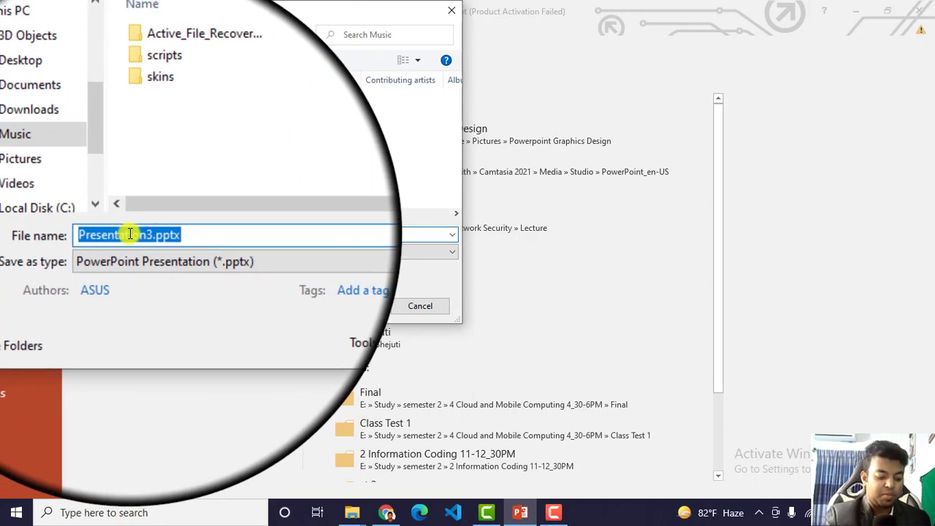
text(Birthday Party jhon Cena)
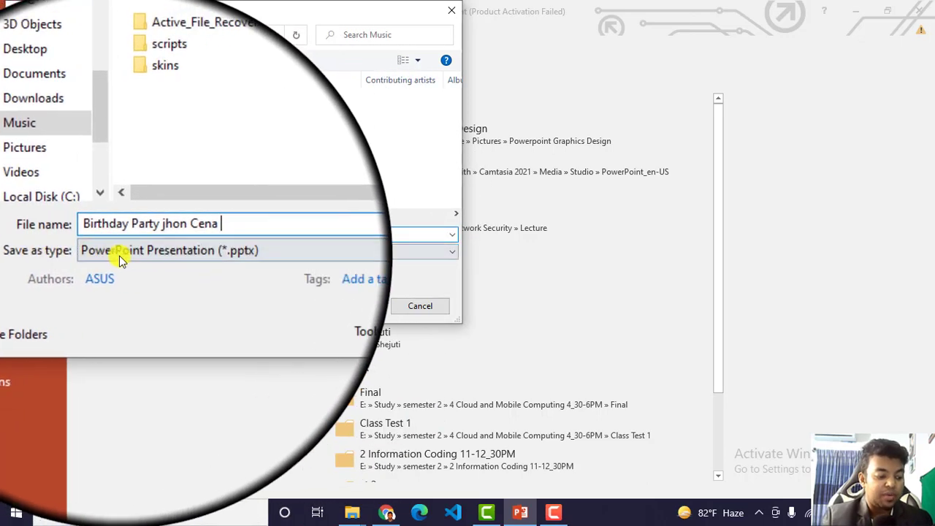
click(120, 255)
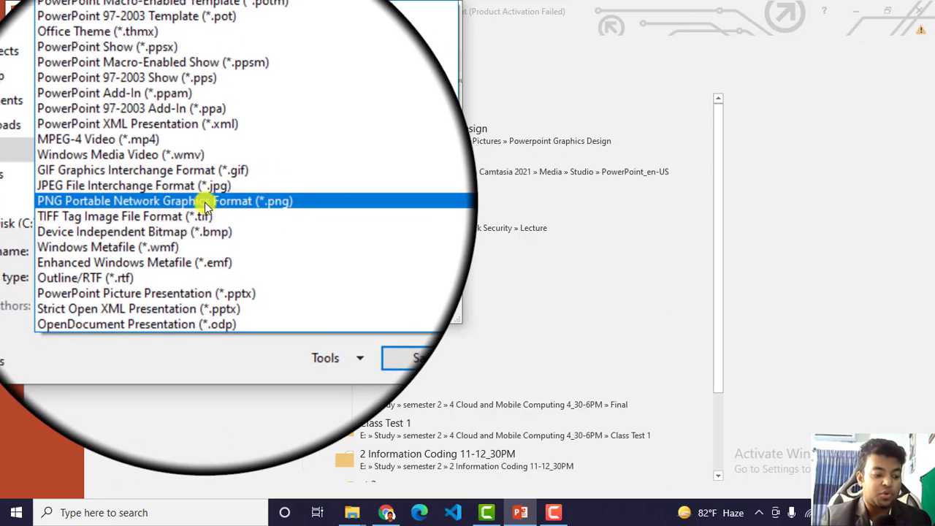
click(205, 191)
click(366, 307)
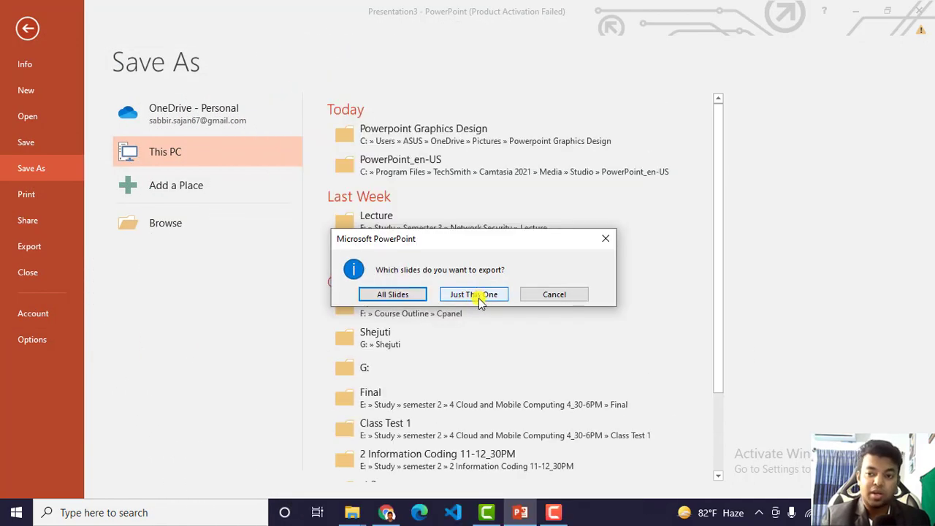
click(473, 296)
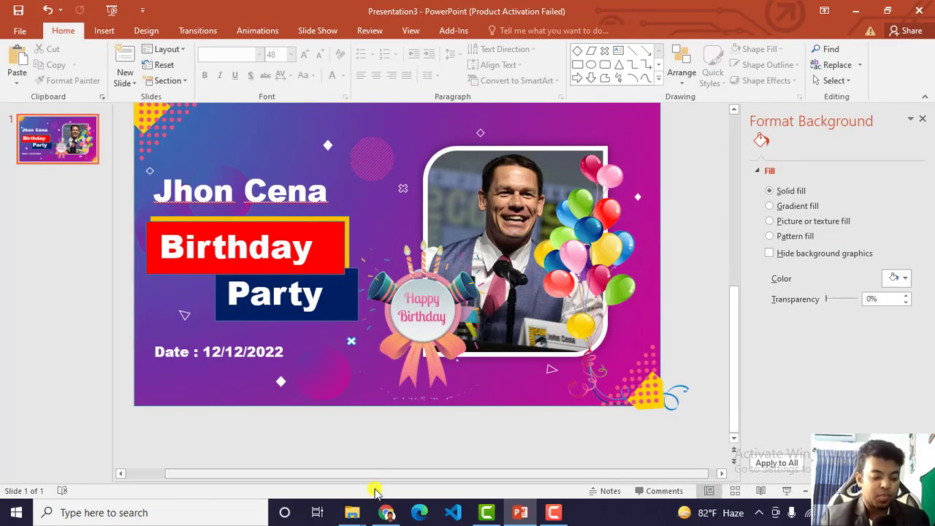
- Open the exported 'Birthday Party jhon Cena' JPG from the Music folder in File Explorer
mouse_move(354, 511)
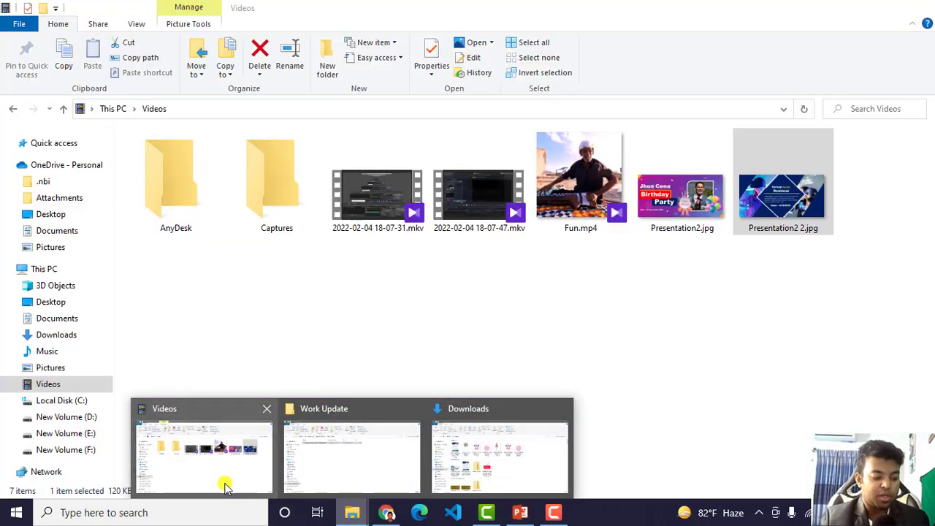
click(225, 487)
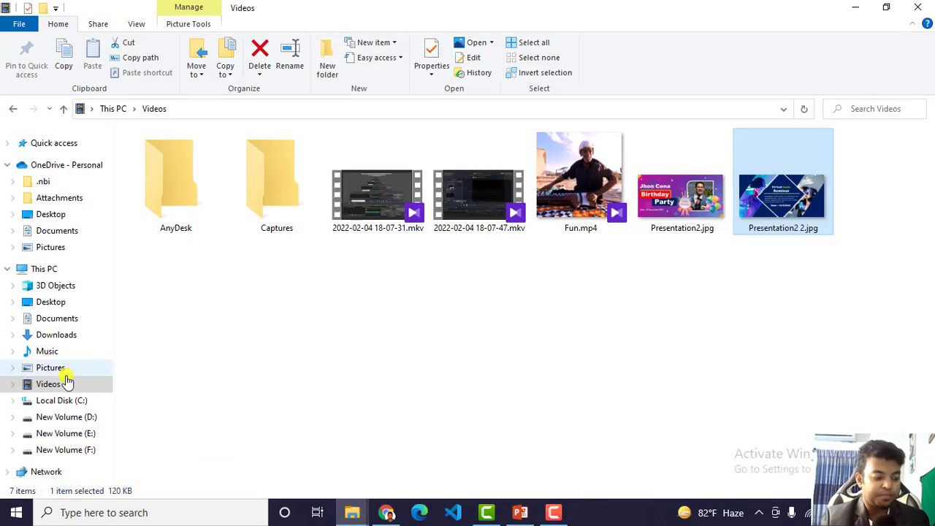
click(55, 369)
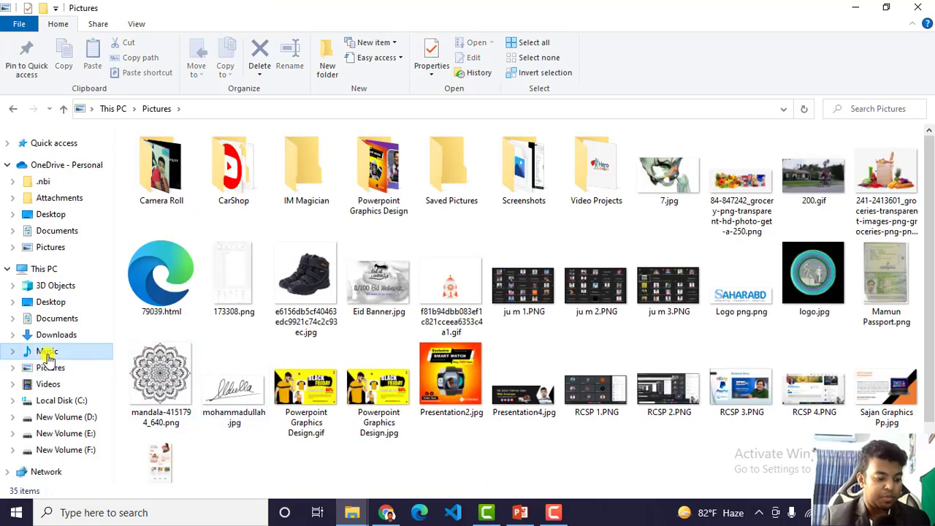
click(45, 351)
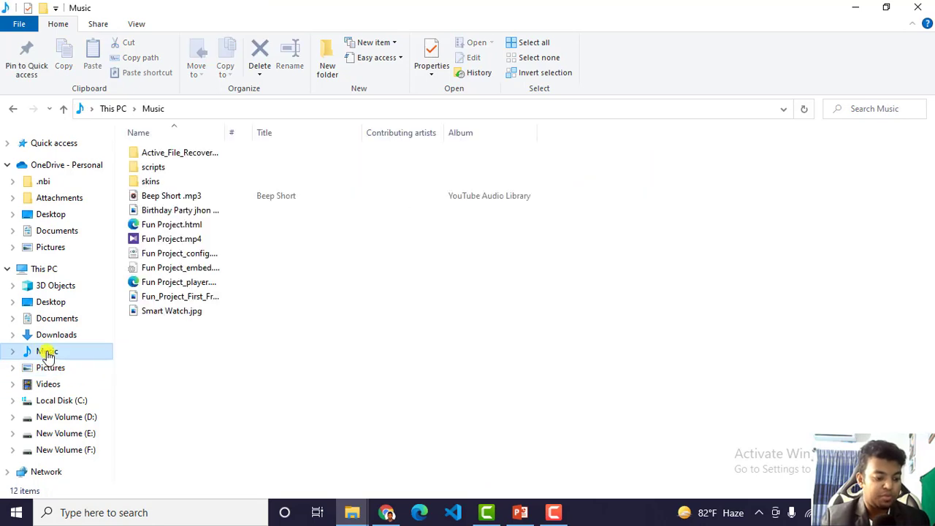
click(181, 211)
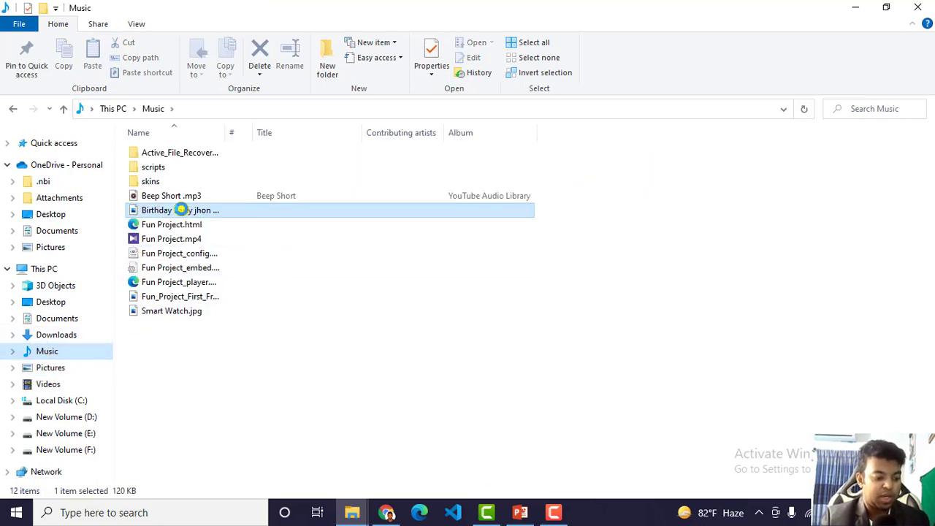
double_click(182, 210)
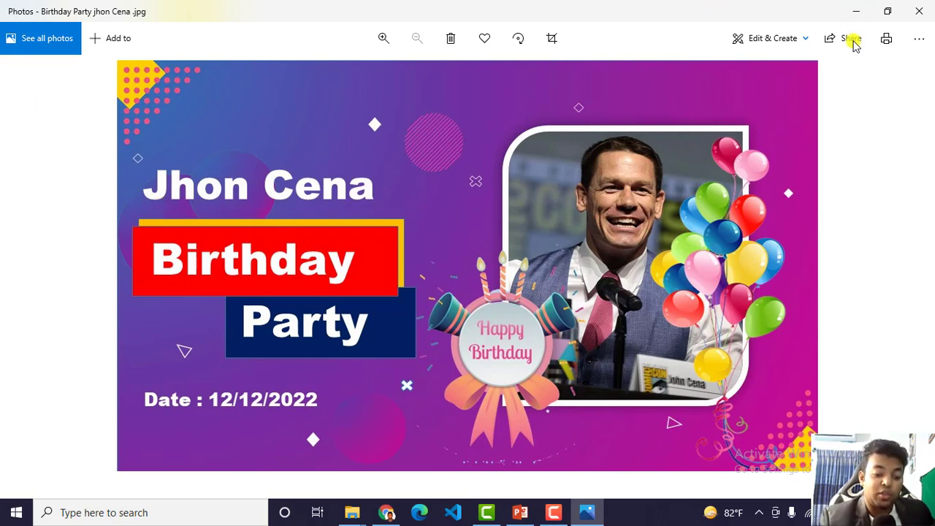
- Switch from the Photos viewer back to the PowerPoint presentation
click(522, 514)
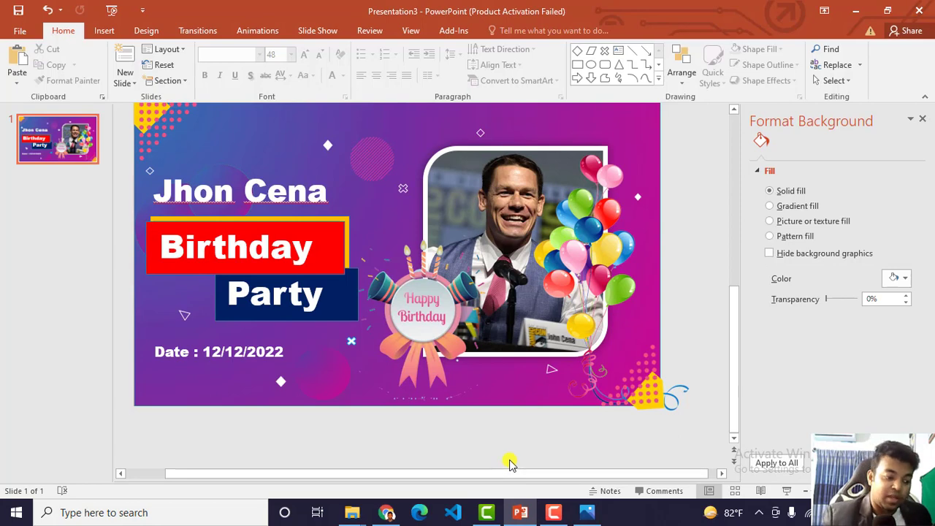